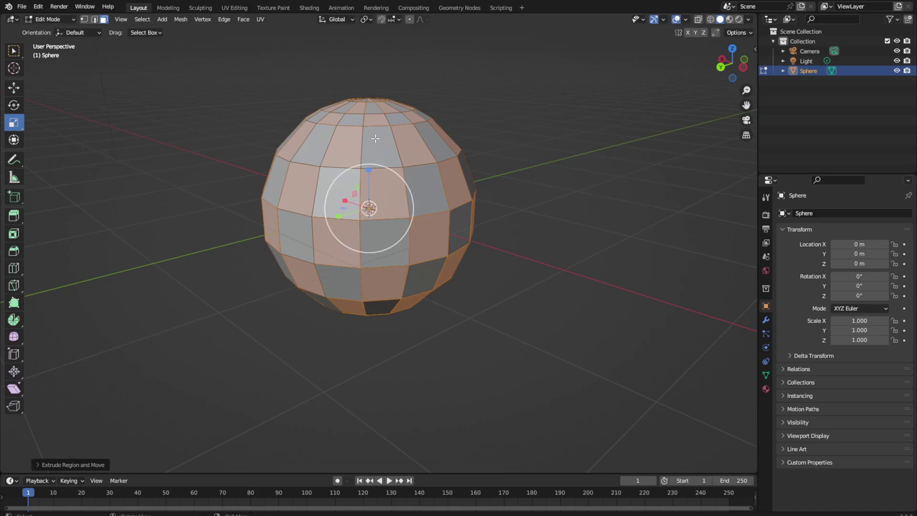
Step: Scale the extruded checkerboard faces of the sphere slightly outward and clear the selection
drag(409, 182, 411, 180)
middle_drag(548, 187, 472, 176)
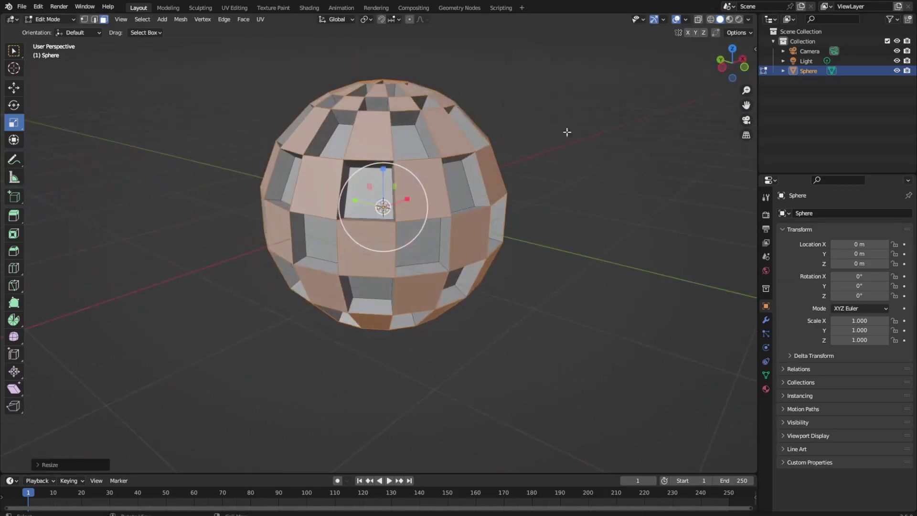
click(570, 146)
middle_drag(589, 153, 561, 150)
scroll(545, 215, down, 2)
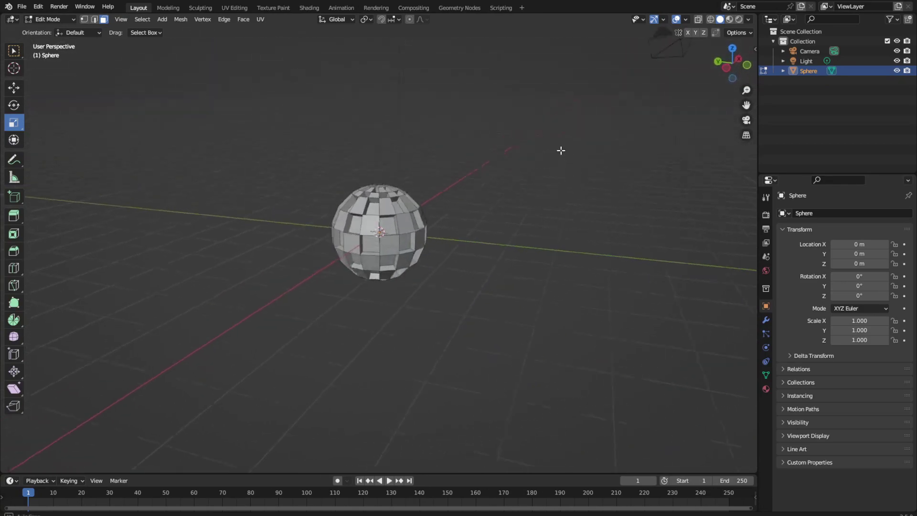
scroll(519, 207, up, 4)
middle_drag(586, 194, 326, 196)
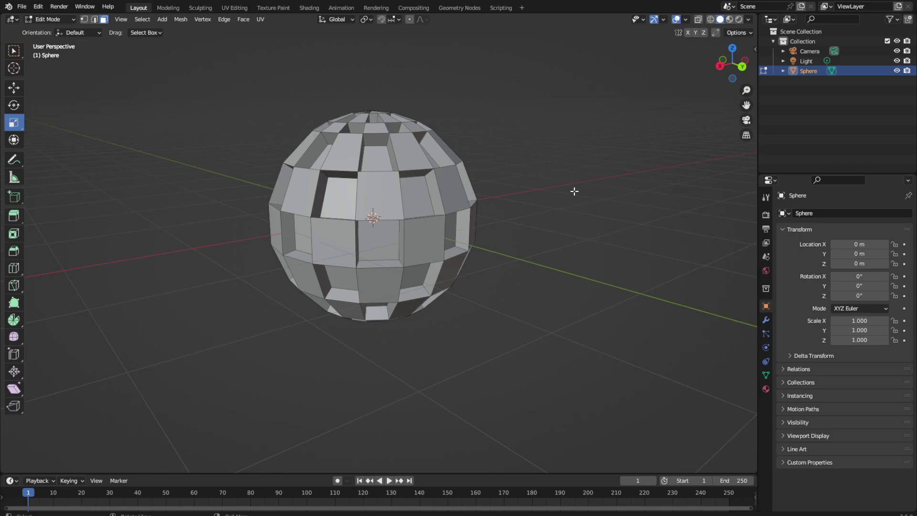
middle_drag(151, 117, 276, 186)
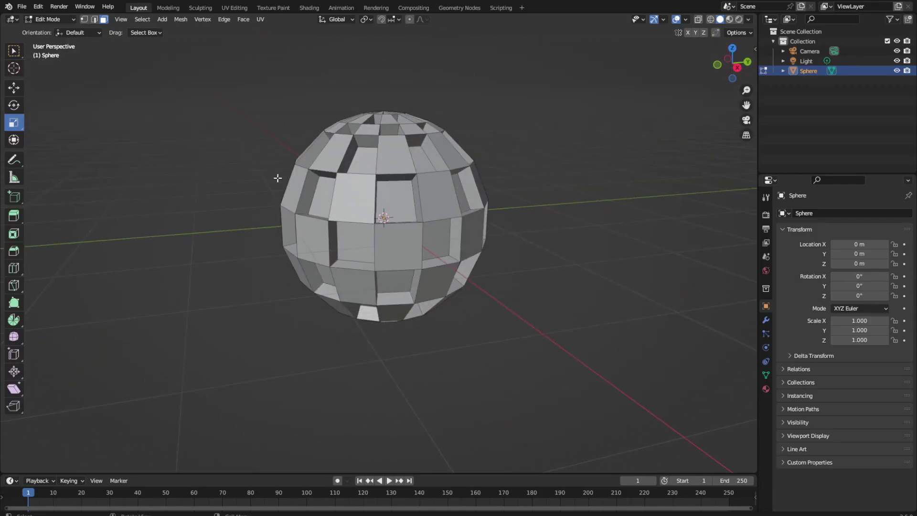
Step: Try a Bevel modifier on the sphere in Object Mode and undo it
click(49, 19)
click(51, 30)
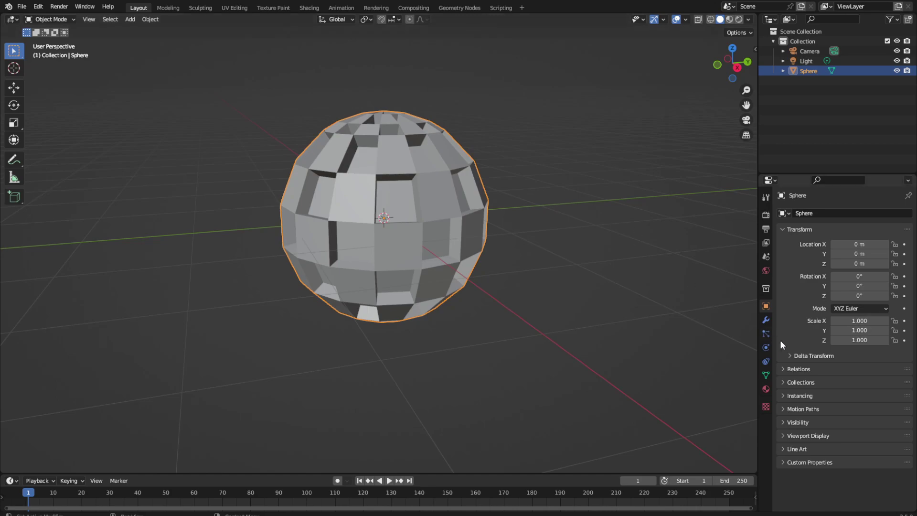
click(765, 321)
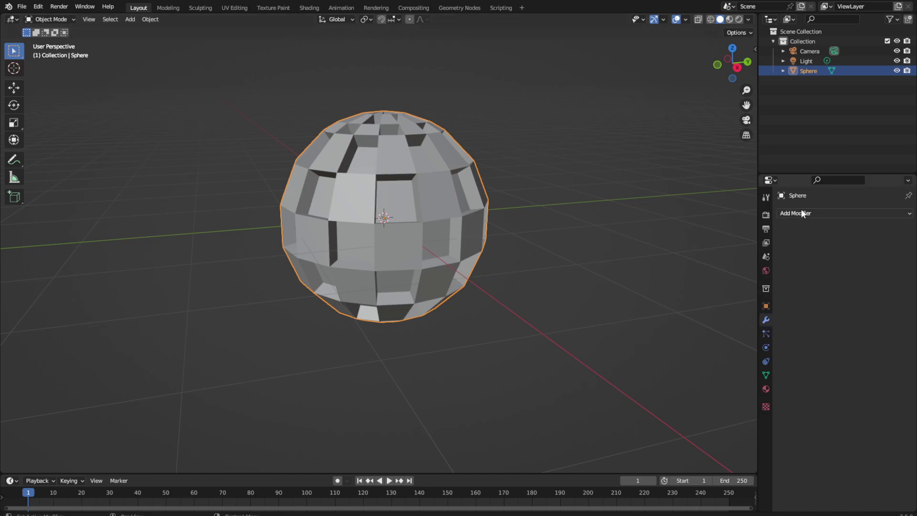
click(800, 210)
click(723, 250)
middle_drag(724, 250, 497, 243)
middle_drag(542, 276, 615, 259)
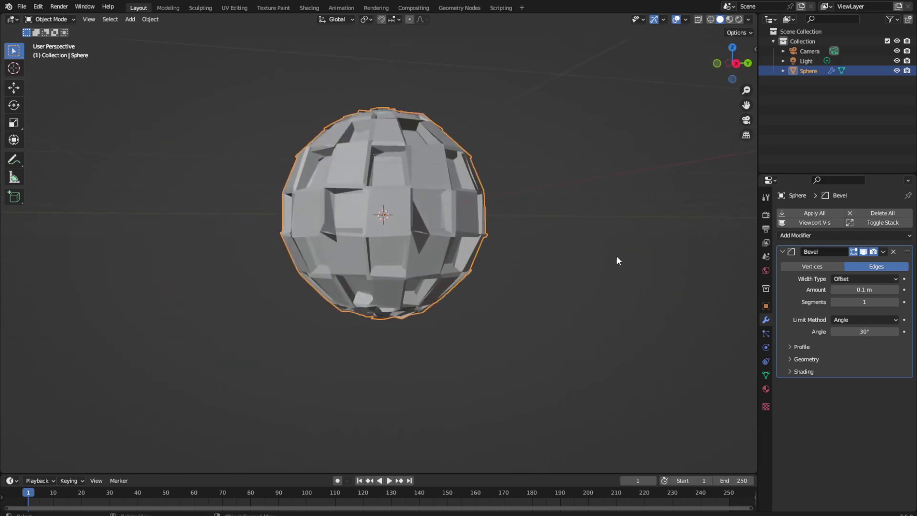
middle_drag(454, 232, 524, 247)
key(ctrl+z)
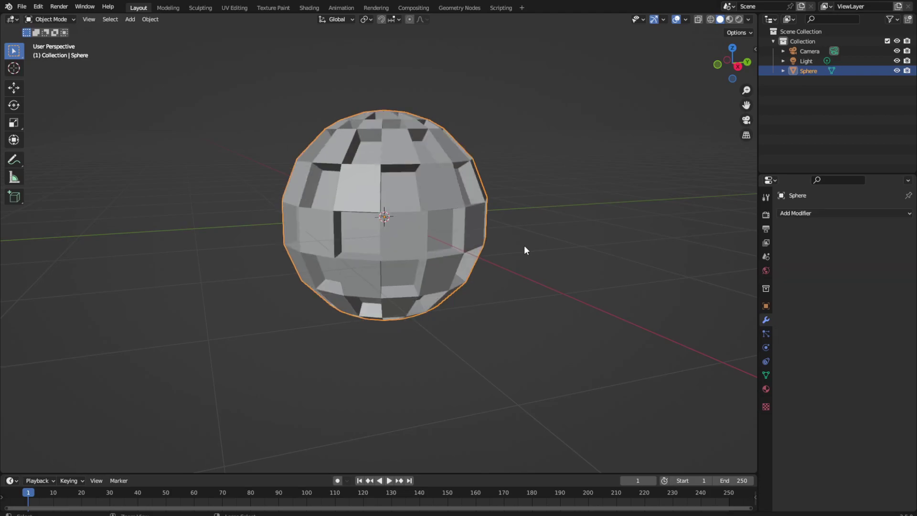
Step: Try smooth shading on the sphere and undo it
right_click(529, 153)
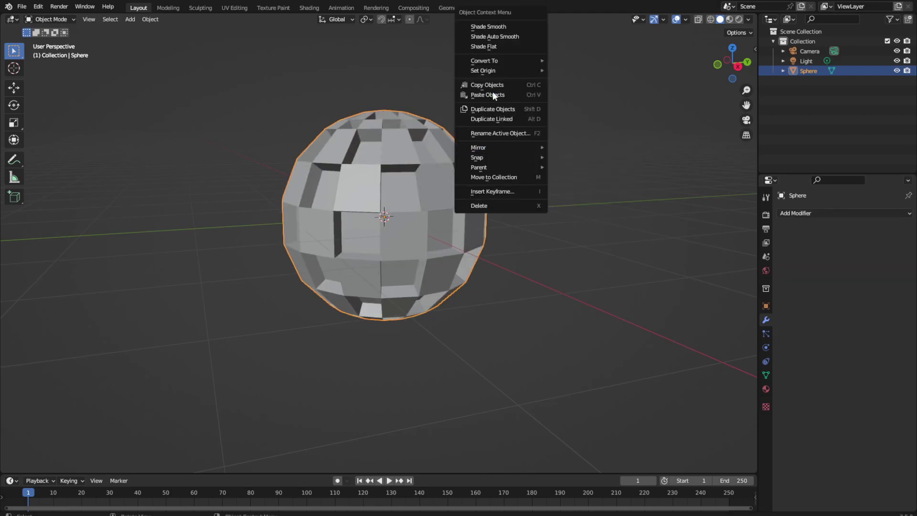
click(488, 26)
mouse_move(488, 33)
middle_down()
mouse_move(538, 277)
mouse_move(491, 296)
middle_up()
key(ctrl+z)
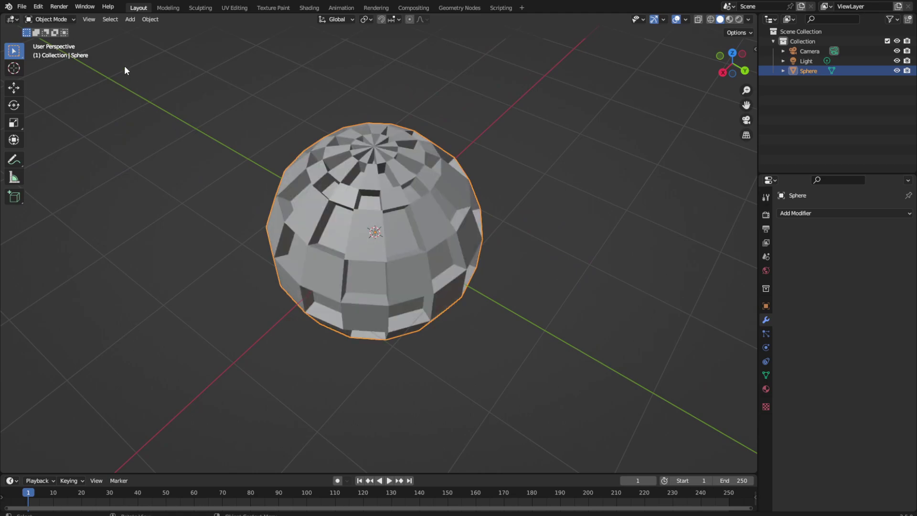
Step: Put the sphere in Edit Mode, select a recessed face in its upper half and activate the Select Box tool
click(50, 21)
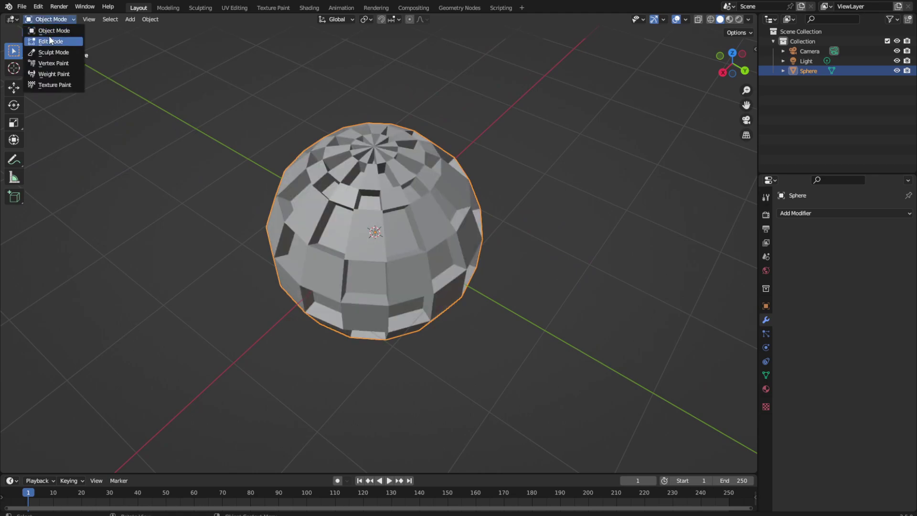
click(49, 37)
middle_drag(593, 301, 520, 252)
click(375, 177)
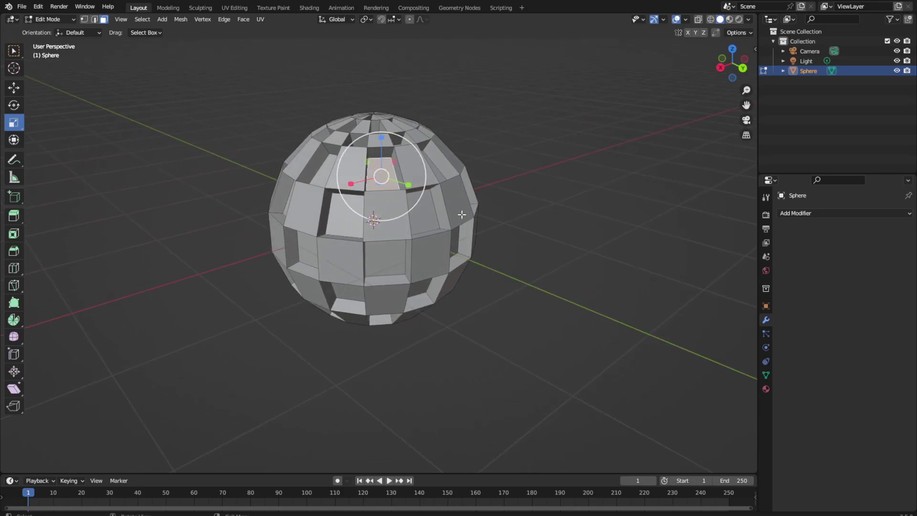
click(13, 51)
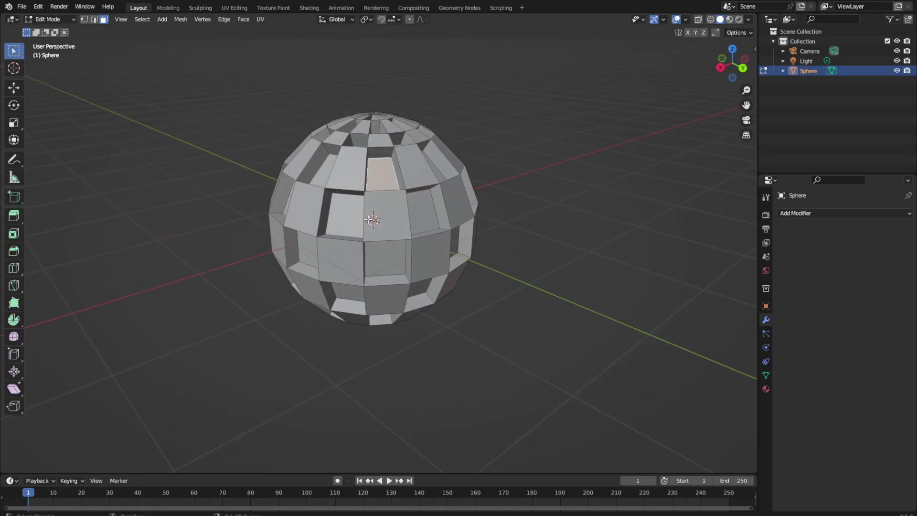
Step: Add the recessed faces below the first one to the selection, continuing down to the sphere's bottom pole
middle_drag(409, 157, 372, 220)
shift+click(369, 225)
middle_drag(377, 273, 375, 189)
shift+click(371, 173)
shift+click(370, 173)
click(368, 219)
shift+click(367, 225)
middle_drag(393, 241, 373, 270)
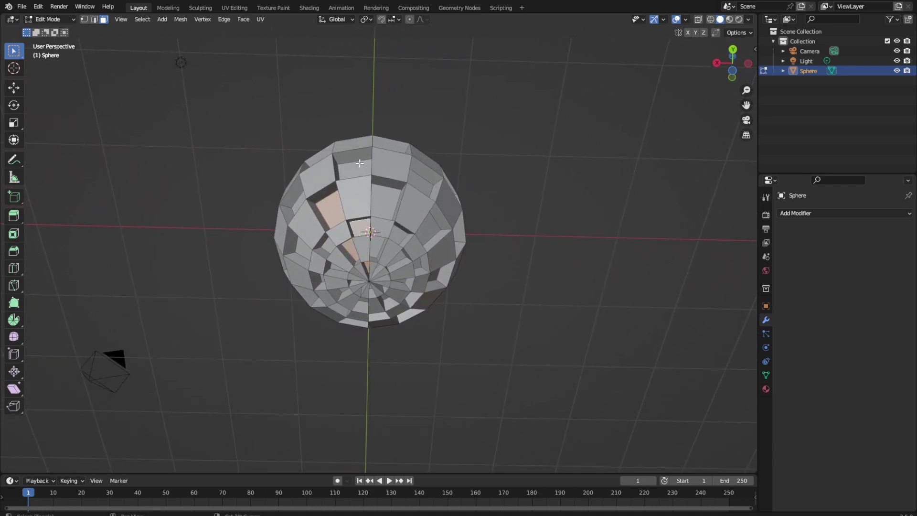
Step: Extend the selection with the recessed faces of the same strip up to the sphere's top pole
scroll(359, 163, up, 3)
middle_drag(360, 163, 371, 236)
shift+click(350, 147)
middle_drag(351, 147, 363, 216)
shift+click(354, 204)
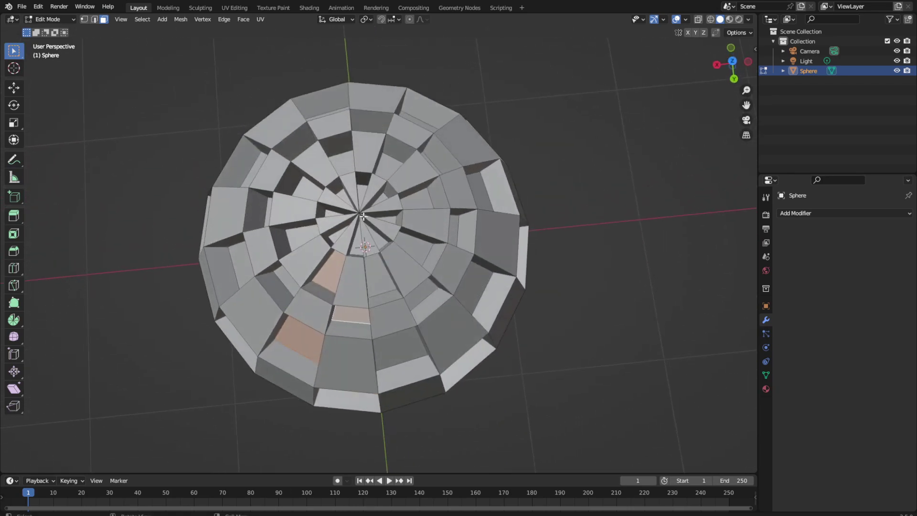
shift+click(353, 242)
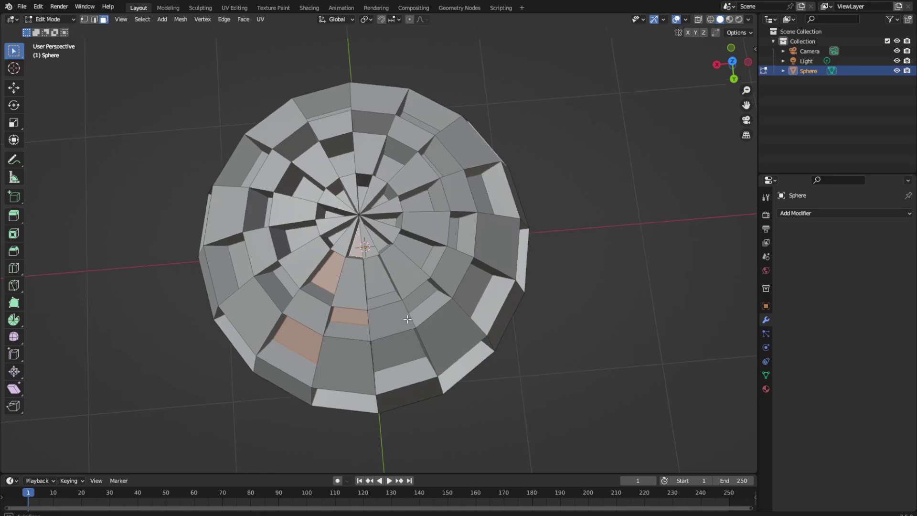
Step: Add the recessed faces of the neighbouring strip to the selection, from the upper half down to the bottom pole
middle_drag(408, 319, 380, 287)
shift+click(353, 190)
shift+click(338, 285)
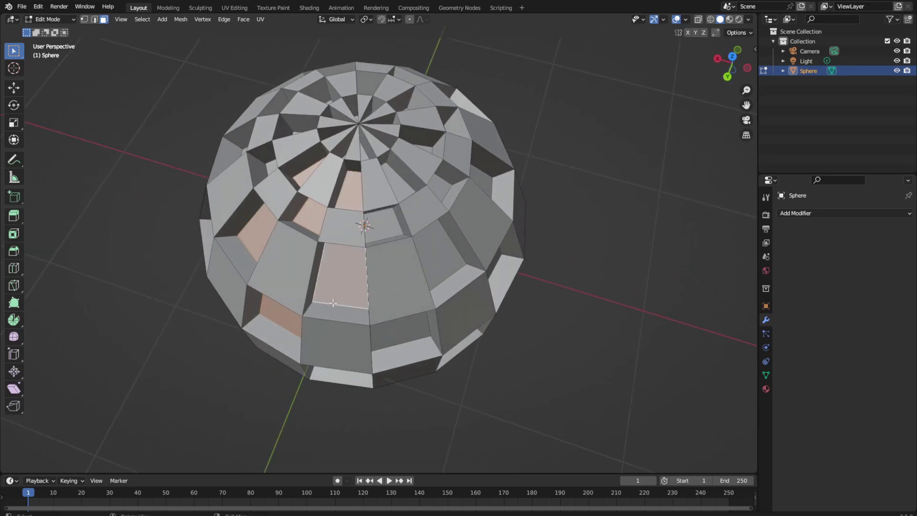
middle_drag(332, 303, 368, 160)
shift+click(369, 160)
shift+click(374, 280)
middle_drag(375, 280, 392, 217)
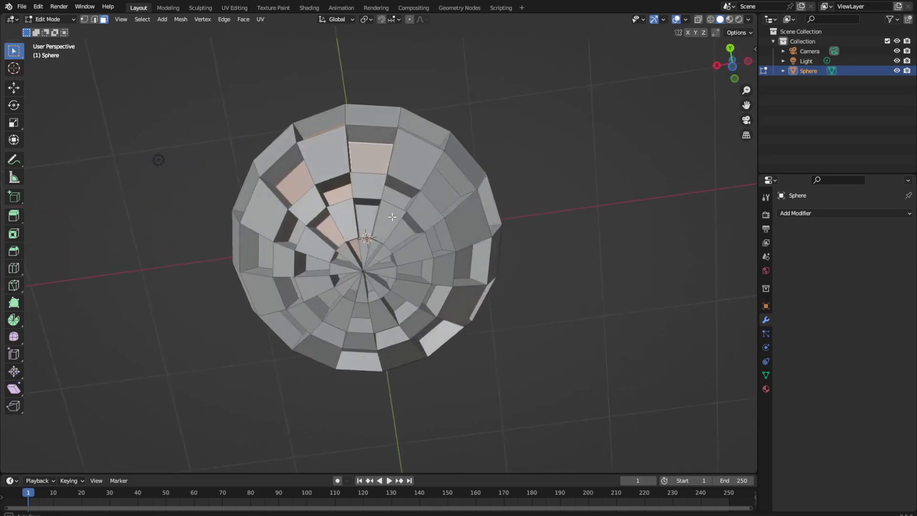
shift+click(366, 237)
shift+click(375, 249)
Step: Add the recessed faces of the next strip around the sphere's lower half, equator and upper half to the selection
shift+click(400, 194)
middle_drag(412, 179, 380, 284)
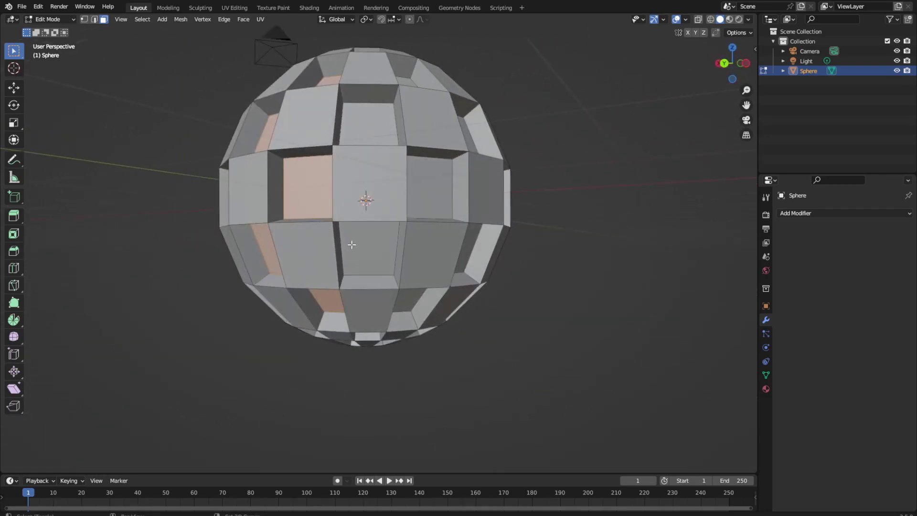
shift+click(359, 247)
shift+click(372, 127)
middle_drag(374, 172, 368, 237)
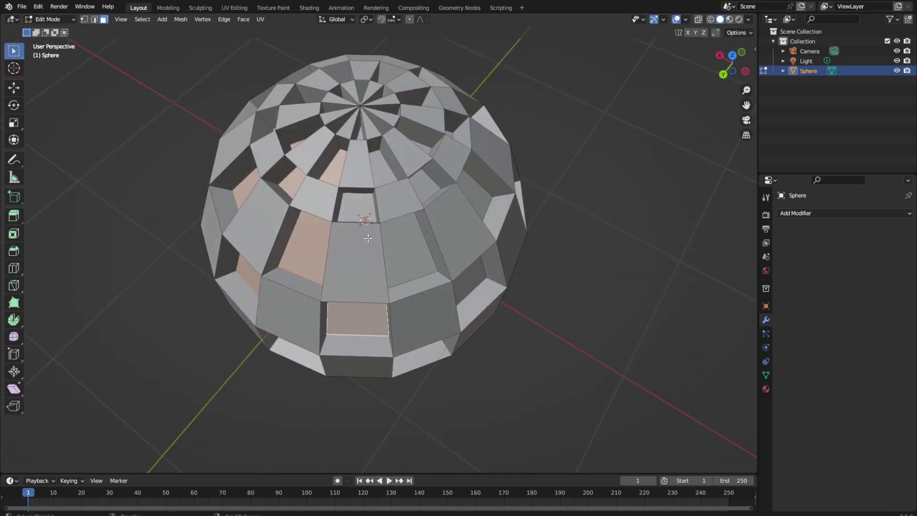
shift+click(356, 204)
click(668, 161)
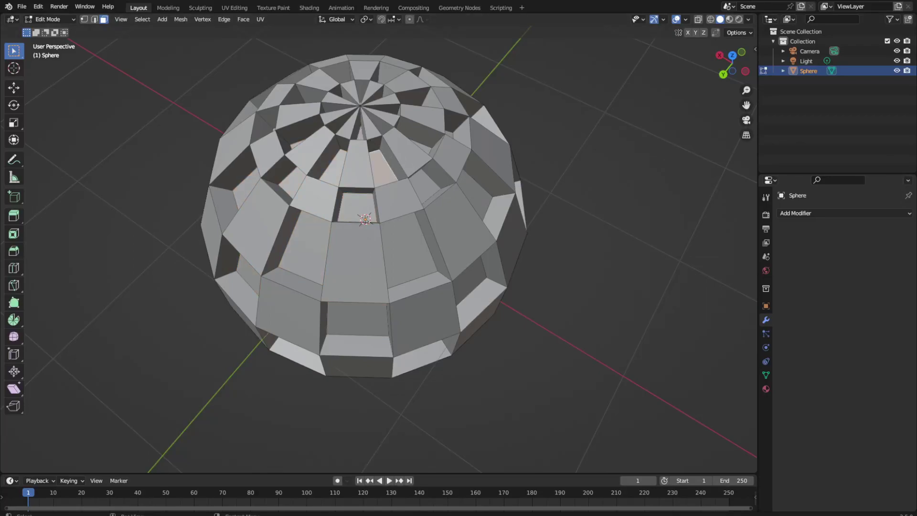
middle_drag(471, 299, 433, 301)
key(ctrl+z)
key(ctrl+z)
Step: Continue selecting unselected recessed faces from the upper half down through the lower half of the following strip
middle_drag(492, 265, 479, 331)
middle_drag(398, 360, 391, 285)
shift+click(367, 175)
middle_drag(390, 331, 387, 223)
shift+click(366, 239)
middle_drag(402, 332, 394, 297)
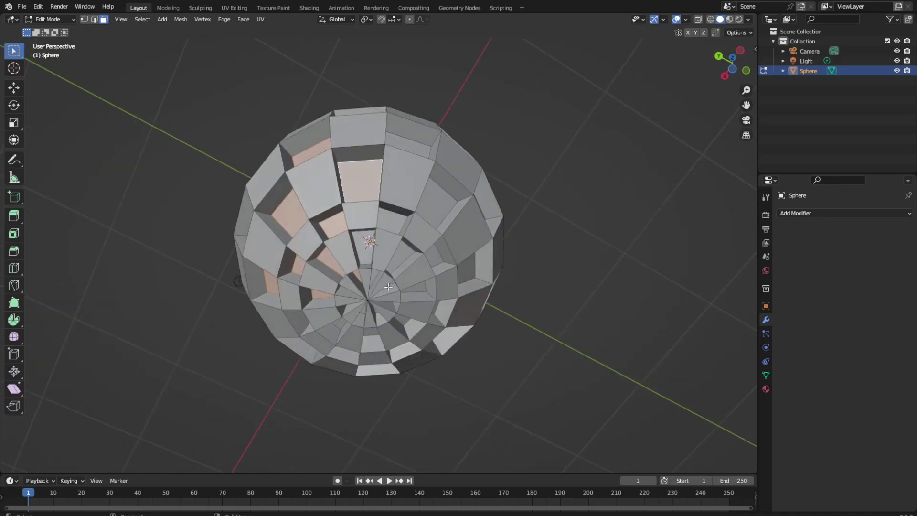
shift+click(367, 248)
middle_drag(367, 248, 394, 336)
shift+click(366, 221)
middle_drag(365, 222, 373, 303)
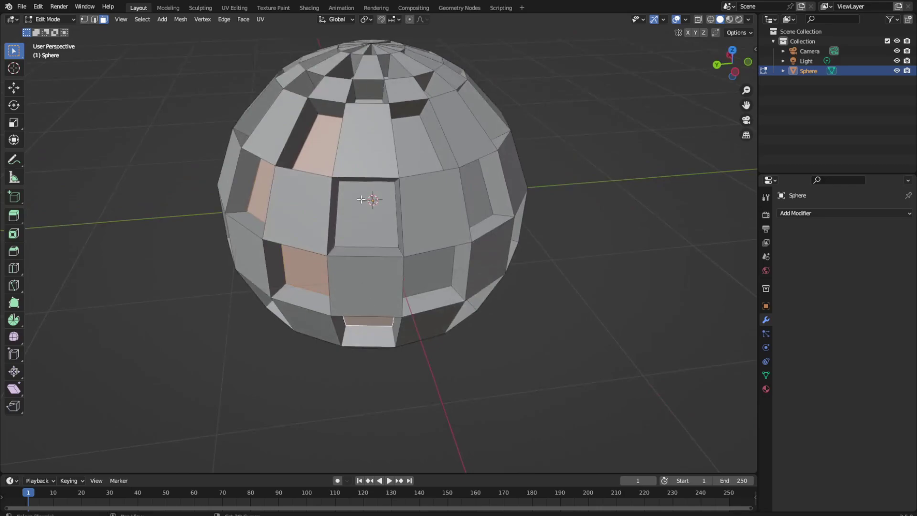
Step: Add the recessed faces between the equator and the top pole on this side of the sphere to the selection
shift+click(362, 200)
middle_drag(363, 200, 370, 265)
shift+click(367, 262)
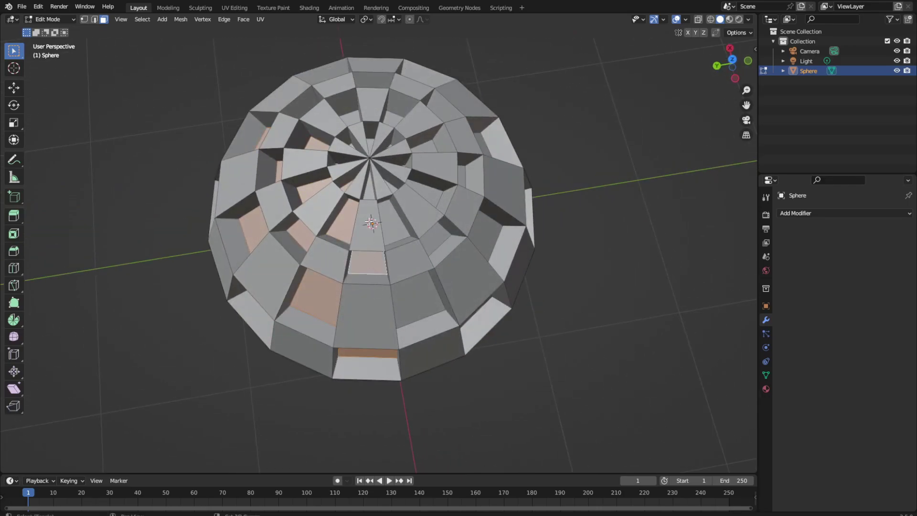
shift+click(367, 195)
shift+click(394, 222)
Step: Extend the selection down the adjacent column with its recessed faces from the equator into the lower half
shift+click(429, 299)
middle_drag(429, 300, 377, 223)
shift+click(374, 235)
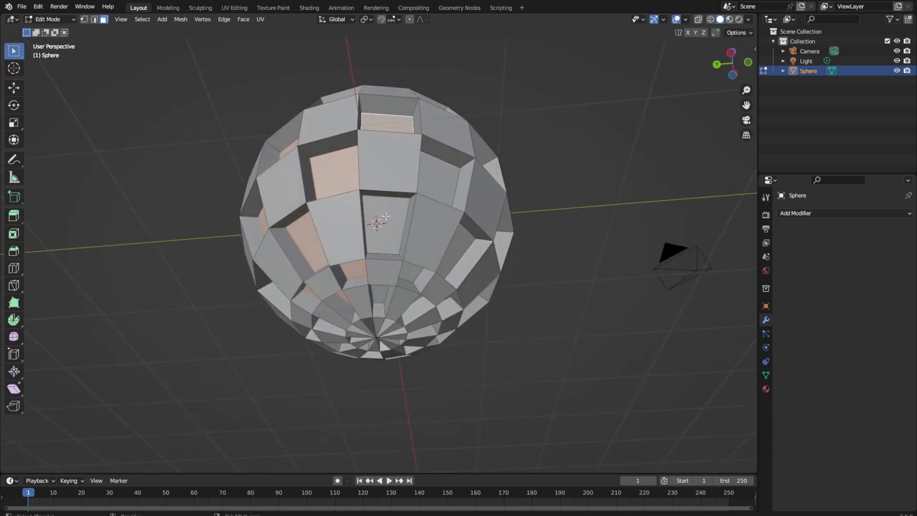
shift+click(381, 229)
Step: Add the next recessed faces around the equator and across the upper half to the selection
middle_drag(399, 274, 361, 242)
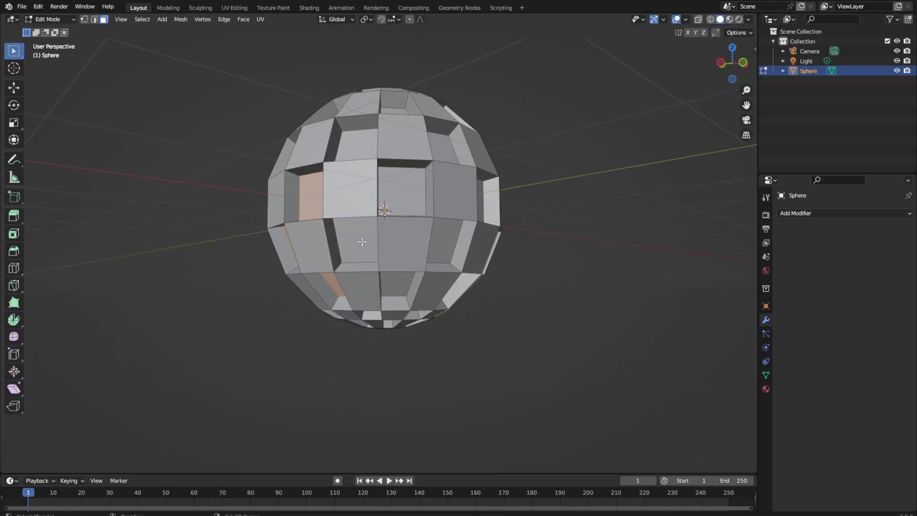
shift+click(360, 242)
shift+click(351, 144)
middle_drag(351, 144, 384, 243)
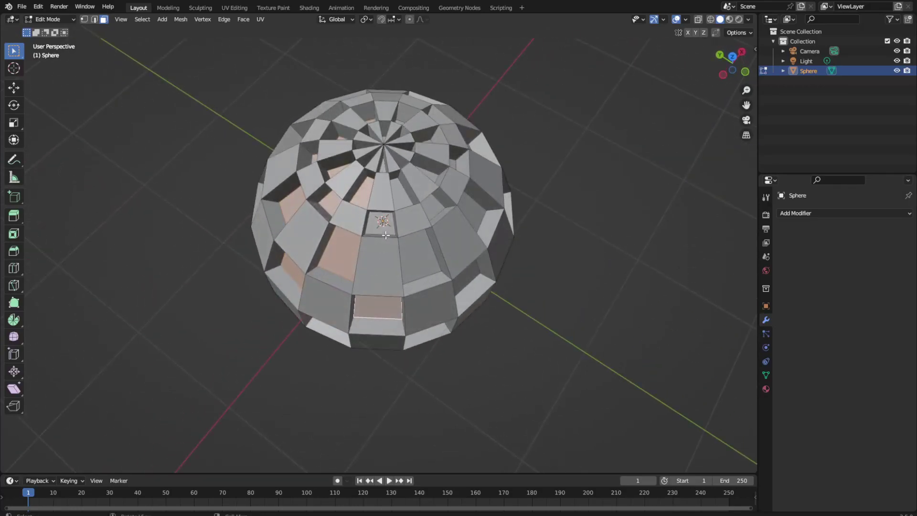
shift+click(385, 228)
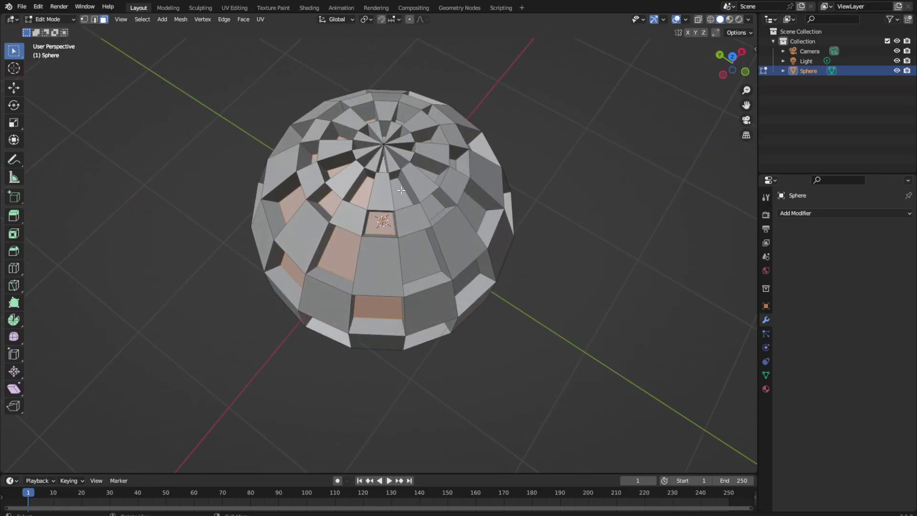
shift+click(420, 256)
Step: Add the recessed faces of the lower half around the bottom pole to the selection
middle_drag(420, 257, 387, 196)
shift+click(374, 226)
shift+click(379, 247)
middle_drag(378, 247, 398, 273)
shift+click(384, 271)
shift+click(398, 273)
shift+click(400, 201)
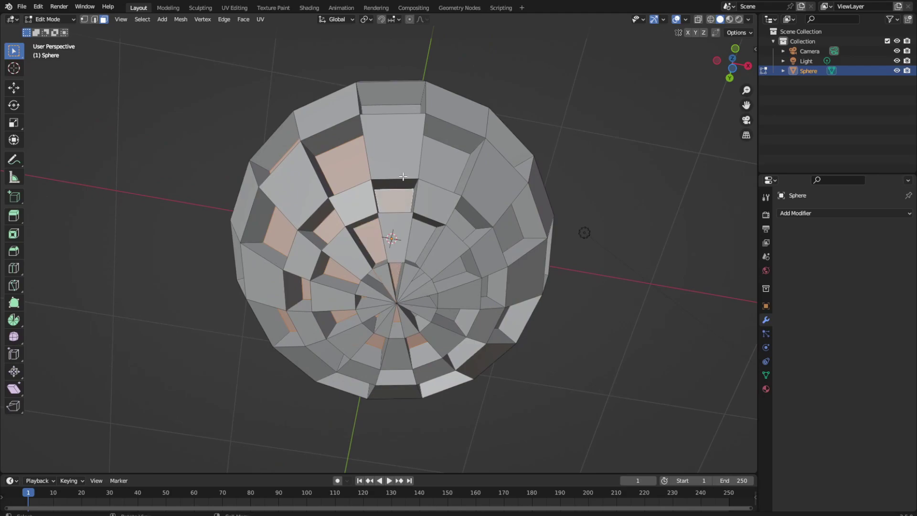
Step: Continue the selection with the recessed faces from the equator up through the upper half of the next strip
middle_drag(403, 177, 396, 254)
shift+click(394, 251)
shift+click(375, 86)
middle_drag(376, 86, 413, 163)
shift+click(393, 207)
Step: Add the following strip's recessed faces from the equator down to the bottom pole to the selection
middle_drag(411, 215, 402, 108)
shift+click(405, 213)
middle_drag(404, 213, 377, 107)
shift+click(379, 142)
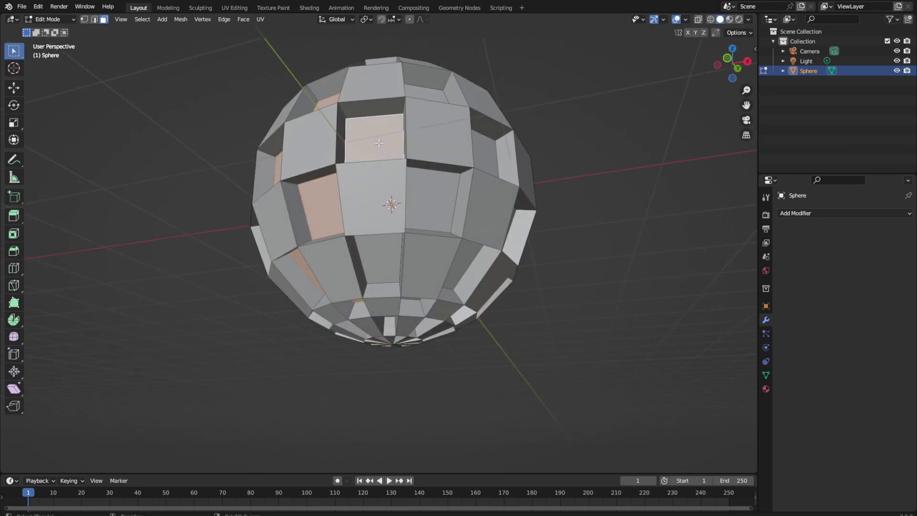
shift+click(382, 262)
middle_drag(382, 261, 395, 202)
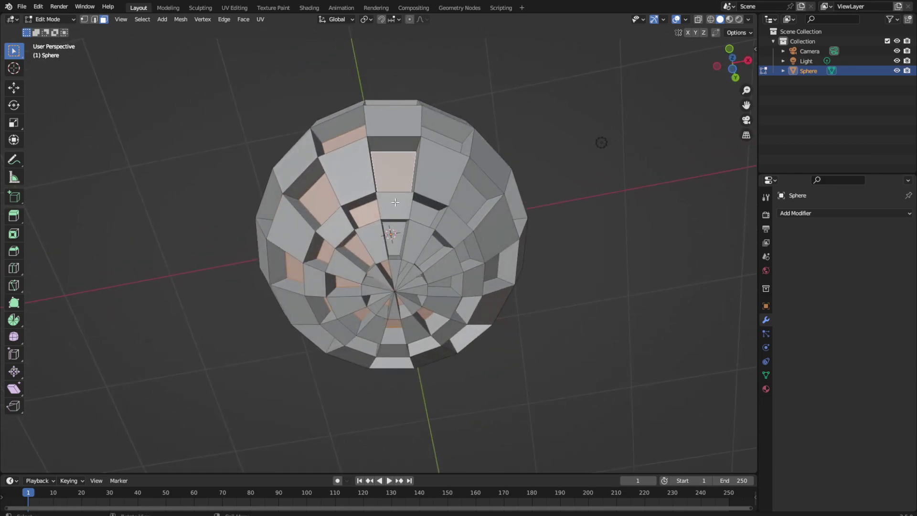
shift+click(396, 234)
shift+click(405, 270)
Step: Select the next strip's recessed faces as well, from the lower half over the equator to the top pole
middle_drag(405, 270, 420, 245)
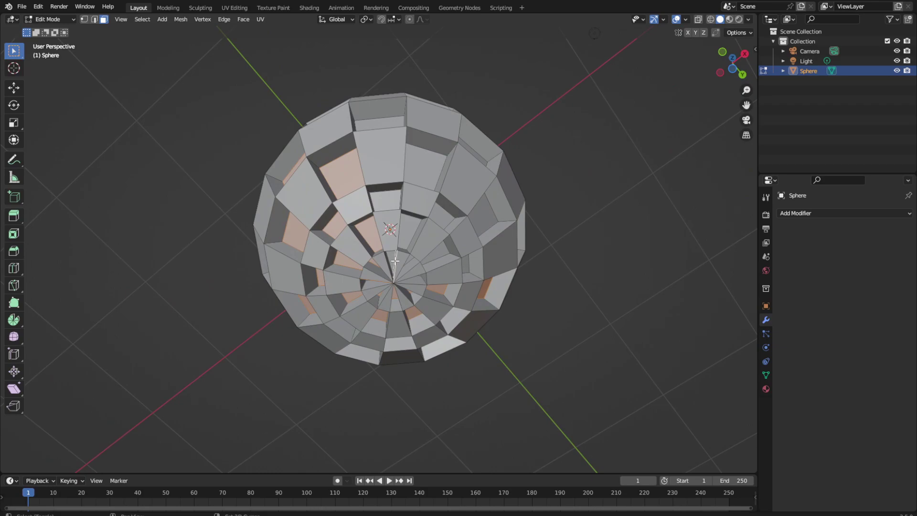
shift+click(378, 202)
middle_drag(403, 235, 391, 310)
shift+click(350, 231)
middle_drag(351, 231, 390, 203)
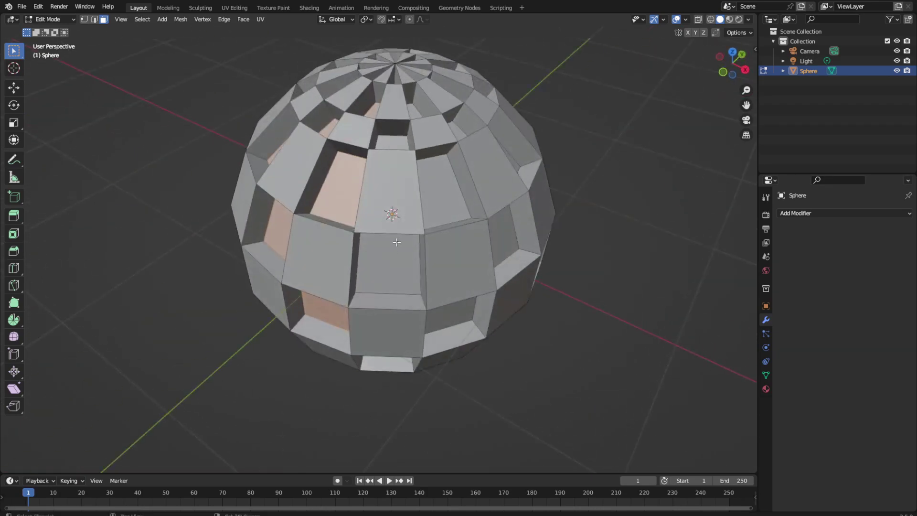
shift+click(393, 147)
middle_drag(392, 147, 405, 252)
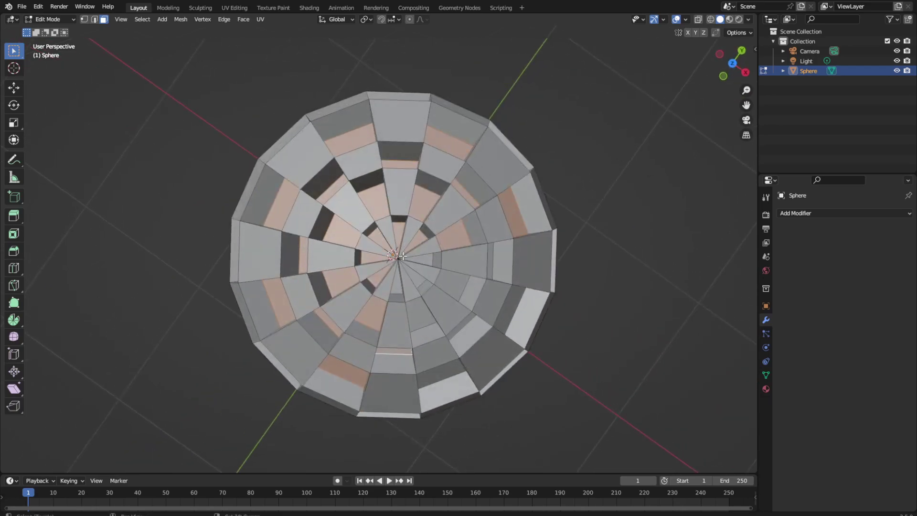
shift+click(397, 284)
Step: Add the next strip's recessed faces from one pole over the equator to the other pole to the selection
middle_drag(396, 284, 399, 225)
shift+click(387, 163)
shift+click(391, 266)
middle_drag(393, 284, 412, 189)
shift+click(418, 156)
middle_drag(465, 248, 435, 193)
shift+click(374, 187)
shift+click(384, 268)
middle_drag(391, 278, 380, 243)
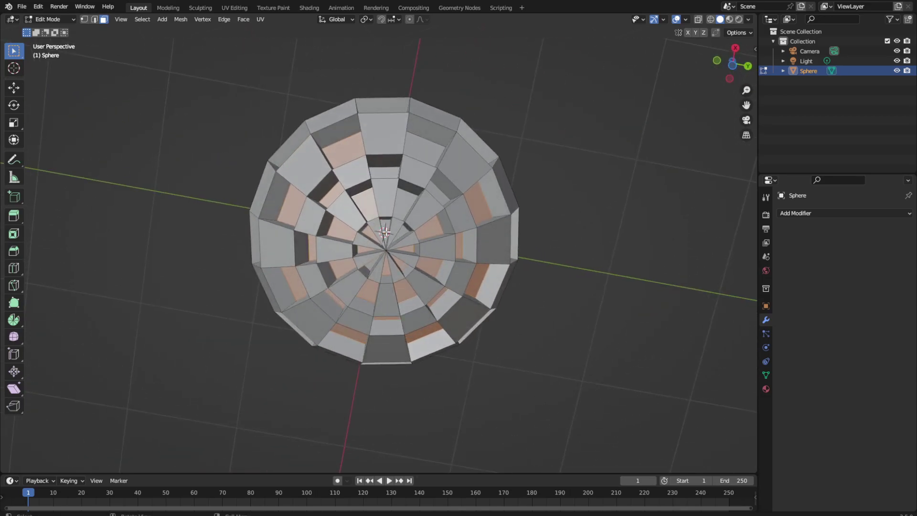
Step: Select the adjoining strip's recessed faces around the equator as well, keeping the existing face selection
shift+click(386, 173)
middle_drag(386, 186, 388, 268)
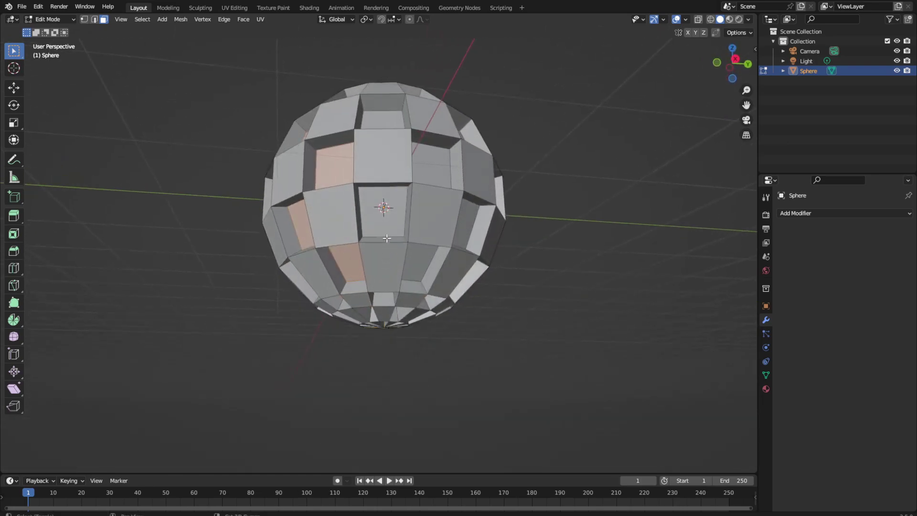
shift+click(382, 196)
shift+click(383, 112)
middle_drag(383, 112, 383, 227)
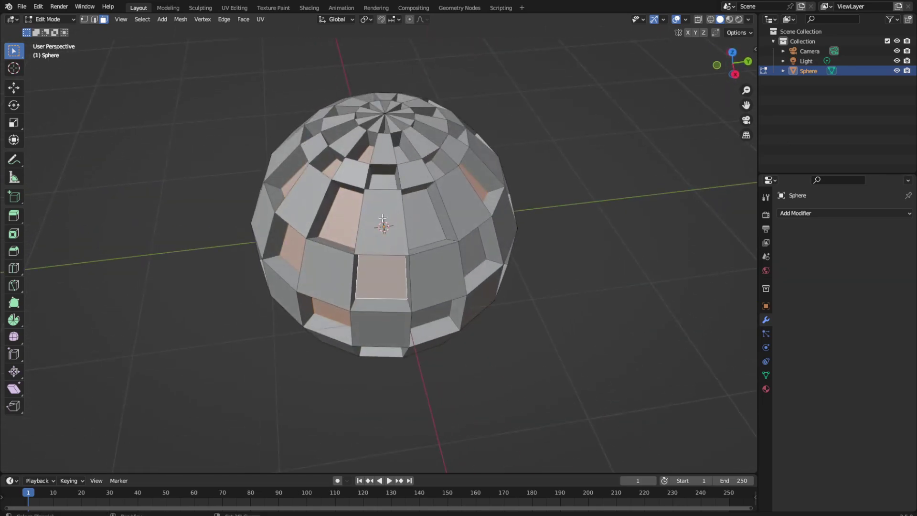
Step: Complete the selection with the remaining unselected recessed faces of the last strips, including those in the upper half
middle_drag(406, 194, 379, 205)
shift+click(374, 278)
middle_drag(373, 278, 380, 215)
shift+click(376, 198)
middle_drag(394, 292, 392, 245)
shift+click(375, 258)
shift+click(377, 208)
middle_drag(396, 200, 365, 272)
middle_drag(352, 222, 371, 244)
click(372, 245)
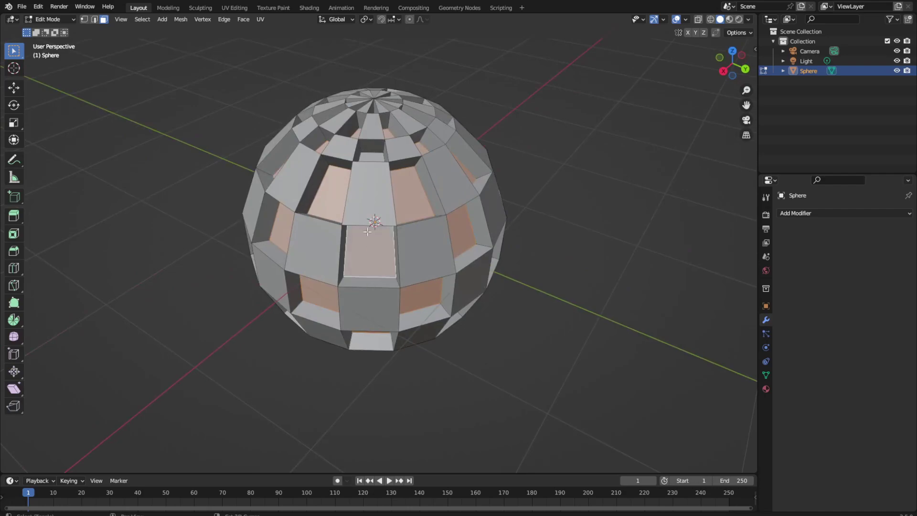
shift+click(366, 158)
Step: Extrude the selected recessed faces in place without moving them
scroll(372, 165, down, 3)
middle_drag(524, 203, 502, 212)
scroll(516, 220, up, 1)
key(e)
click(503, 212)
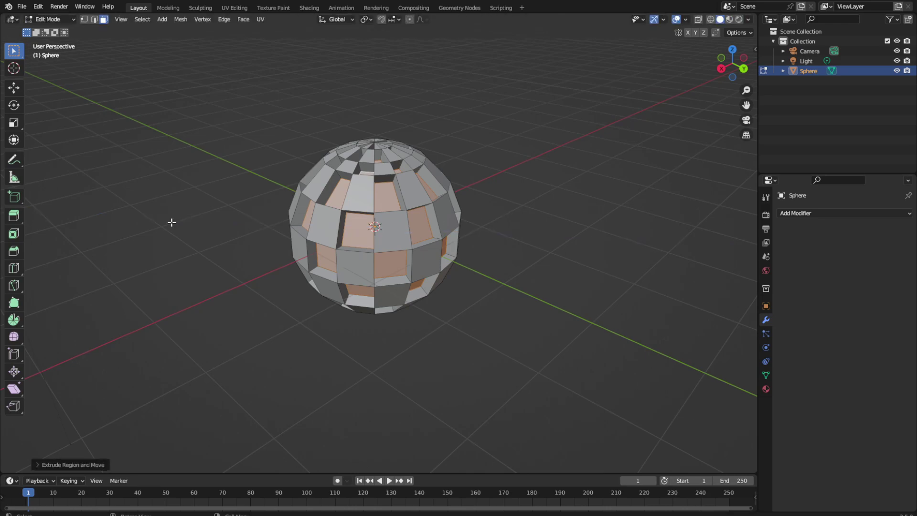
Step: Scale the extruded recessed faces slightly outward from the sphere's center with the Scale tool and deselect them
click(13, 123)
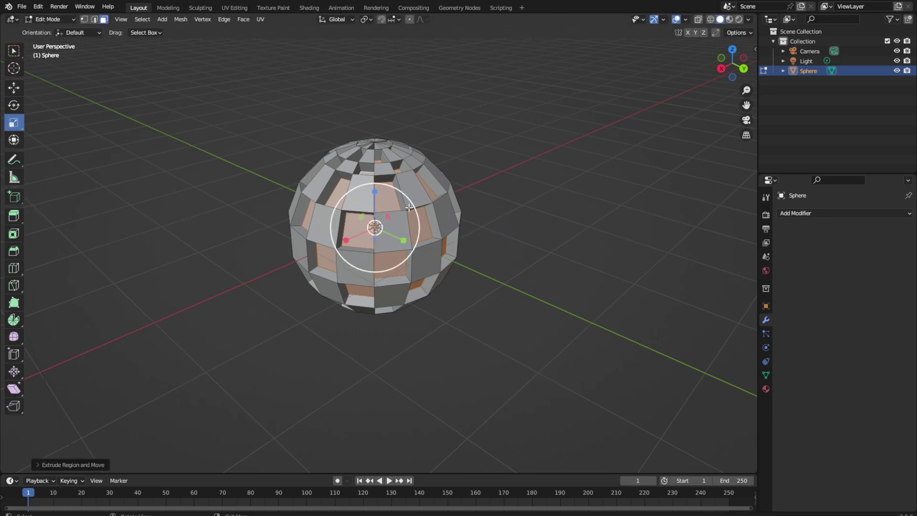
drag(411, 205, 418, 205)
click(548, 182)
middle_drag(534, 201, 468, 218)
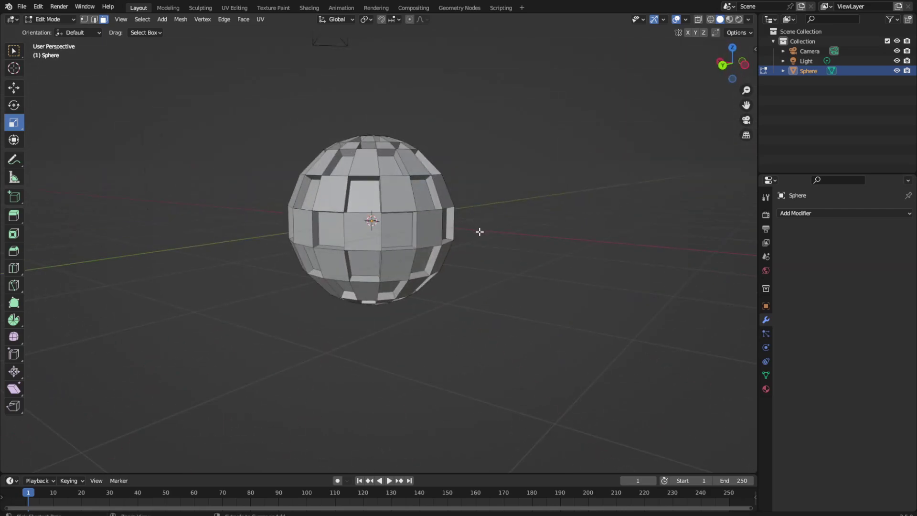
drag(417, 215, 420, 215)
click(532, 236)
middle_drag(531, 235, 390, 229)
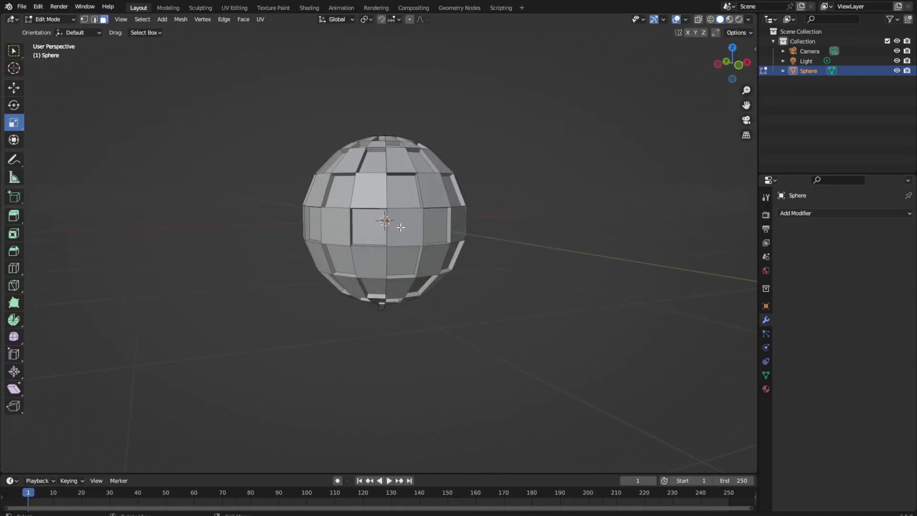
Step: Check the sphere's faces around both poles for stray geometry and save the file
scroll(609, 207, up, 3)
middle_drag(583, 281, 571, 195)
scroll(523, 305, up, 3)
middle_drag(522, 305, 472, 149)
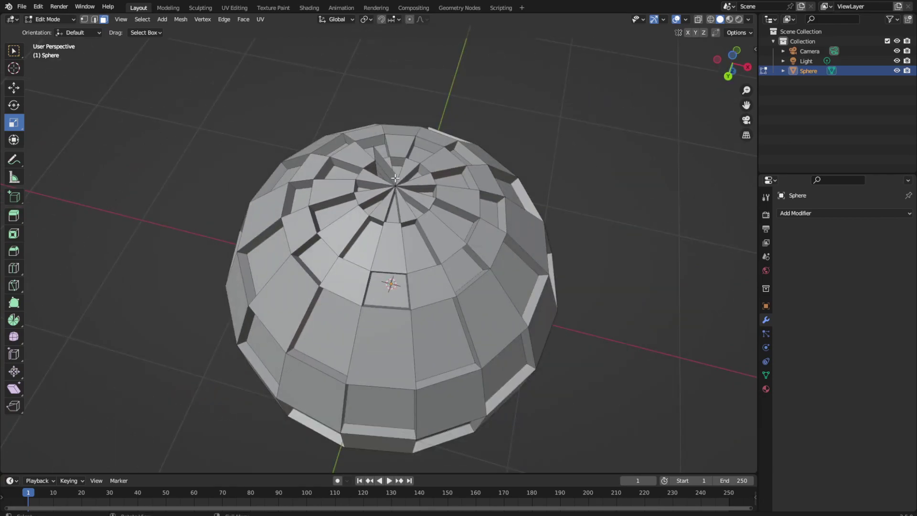
middle_drag(210, 195, 303, 153)
middle_drag(387, 94, 399, 119)
middle_drag(439, 435, 462, 88)
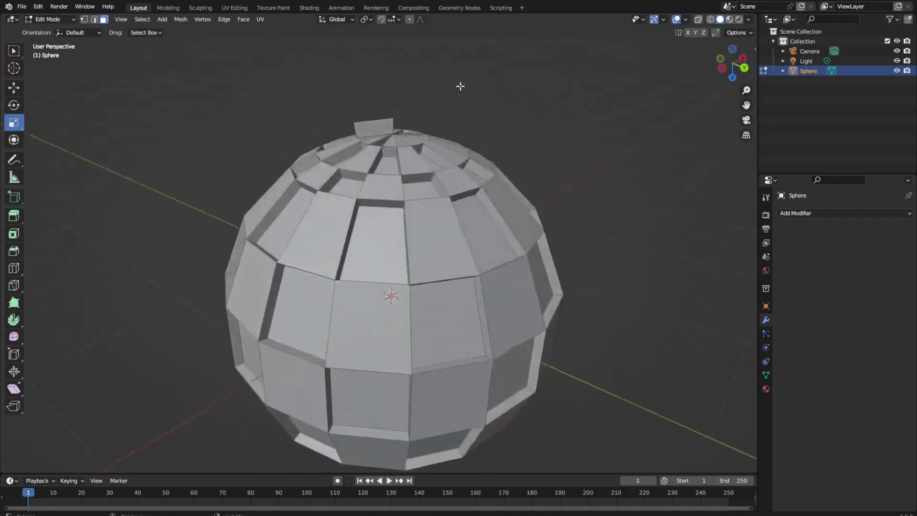
key(ctrl+s)
Step: Select the outer edge of the stray face protruding at the pole and move it along Z toward the sphere's surface
middle_drag(488, 137, 428, 122)
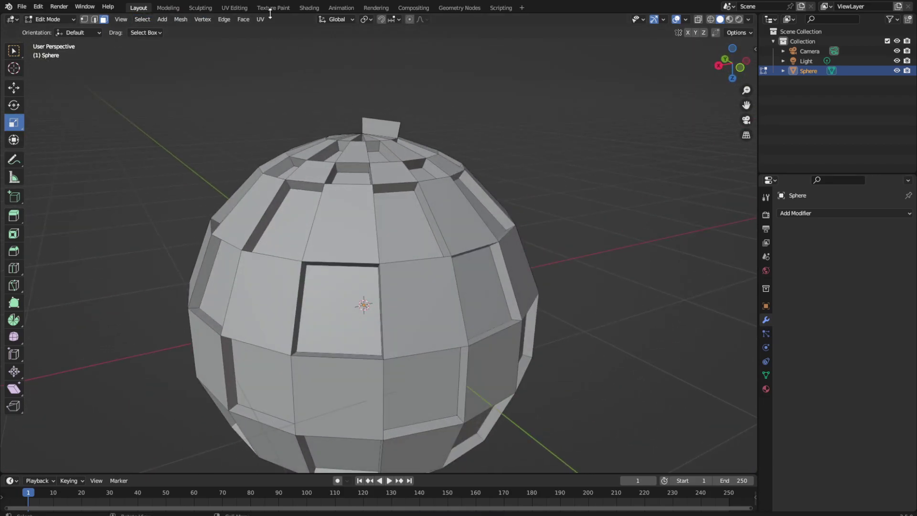
click(95, 20)
click(373, 121)
click(16, 89)
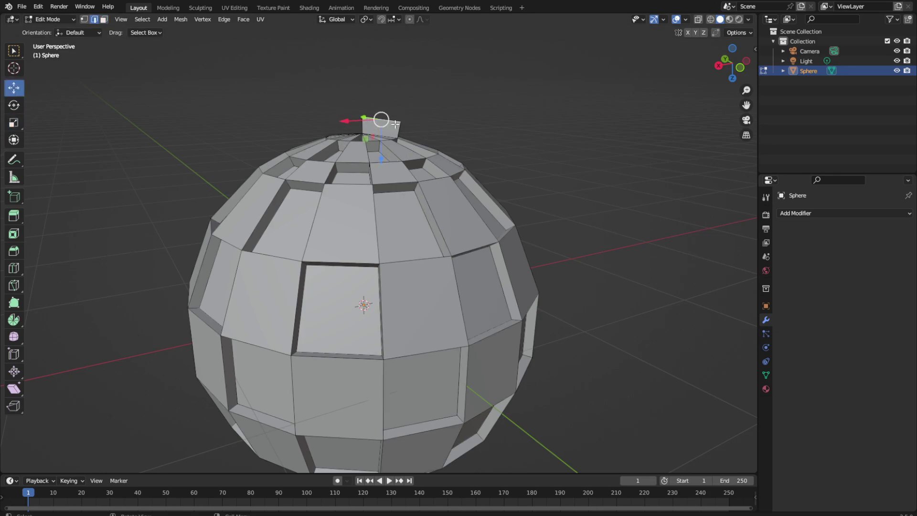
drag(380, 165, 372, 181)
Step: Shift the selected edge sideways near the pole until it lines up with its wedge-shaped gap
scroll(549, 138, up, 3)
middle_drag(577, 103, 390, 137)
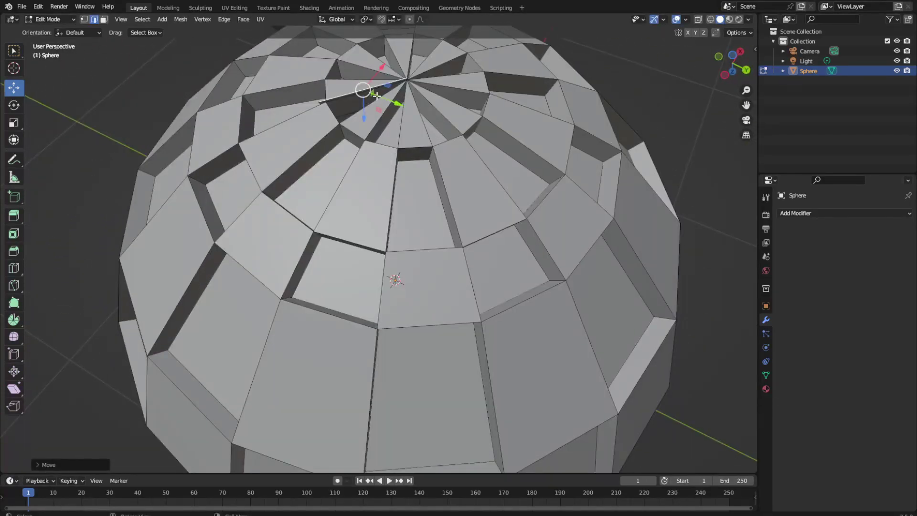
drag(376, 96, 381, 92)
middle_drag(381, 93, 403, 180)
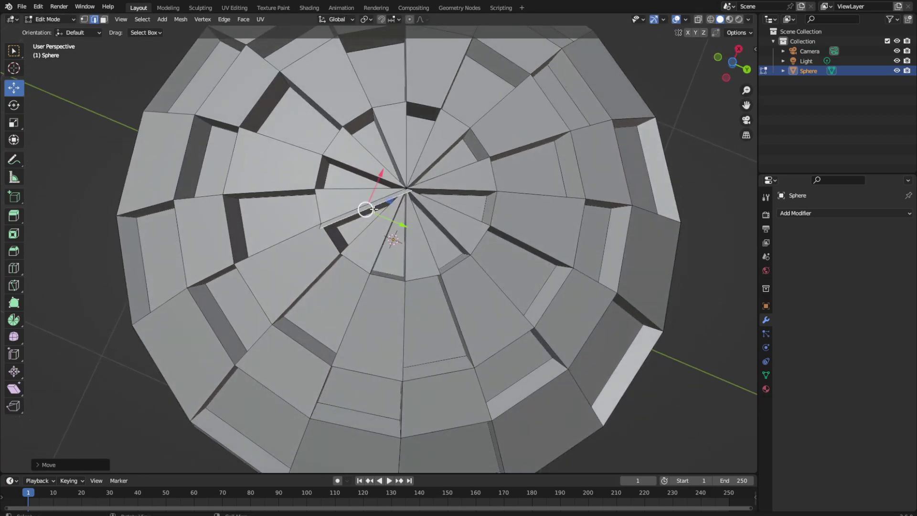
drag(407, 226, 399, 220)
middle_drag(399, 221, 369, 238)
scroll(371, 229, up, 1)
middle_drag(354, 161, 344, 158)
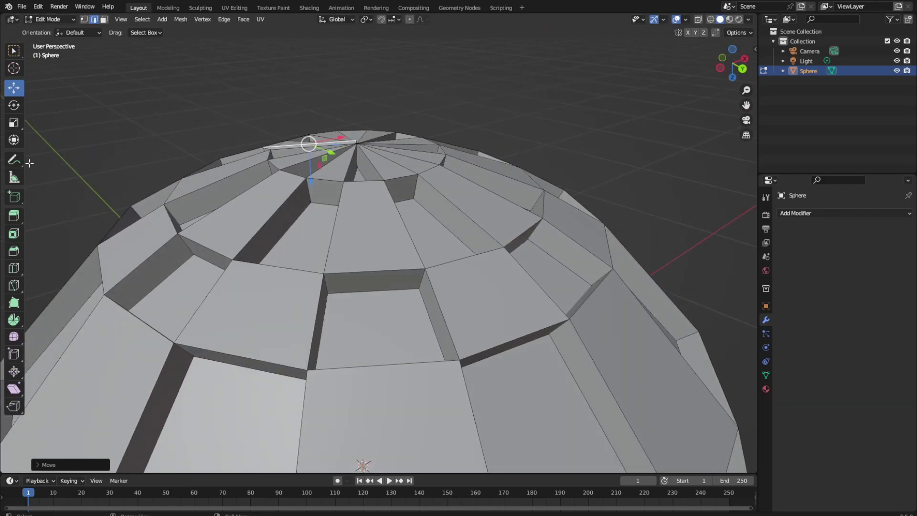
Step: Scale the selected pole edge down to fit between the neighbouring faces, and deselect it
click(14, 123)
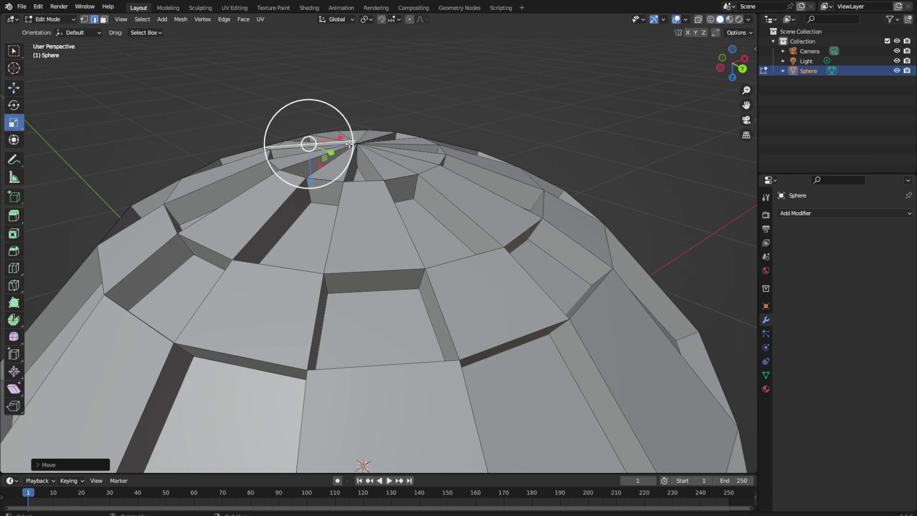
drag(357, 144, 335, 146)
middle_drag(294, 167, 401, 192)
scroll(649, 173, down, 5)
click(576, 166)
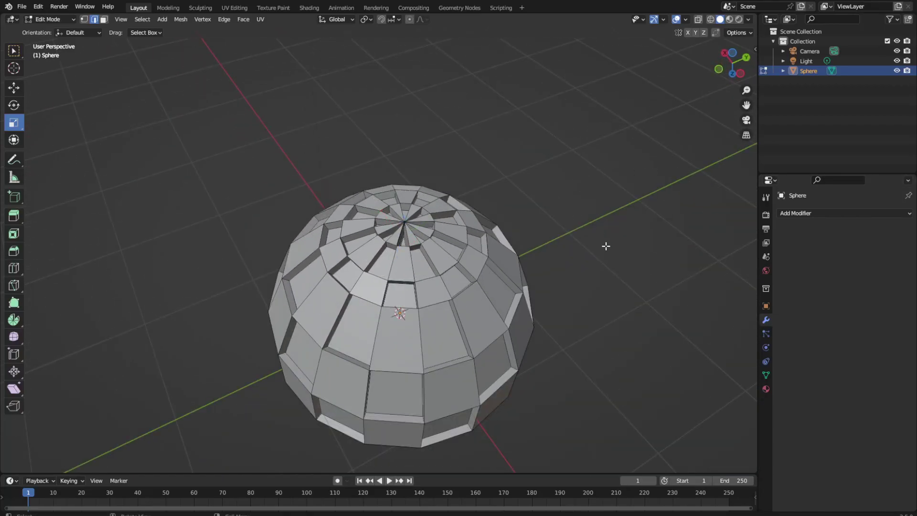
Step: Return the sphere to Object Mode and save the file
scroll(604, 247, down, 3)
middle_drag(603, 249, 530, 202)
scroll(552, 233, down, 3)
middle_drag(552, 233, 517, 227)
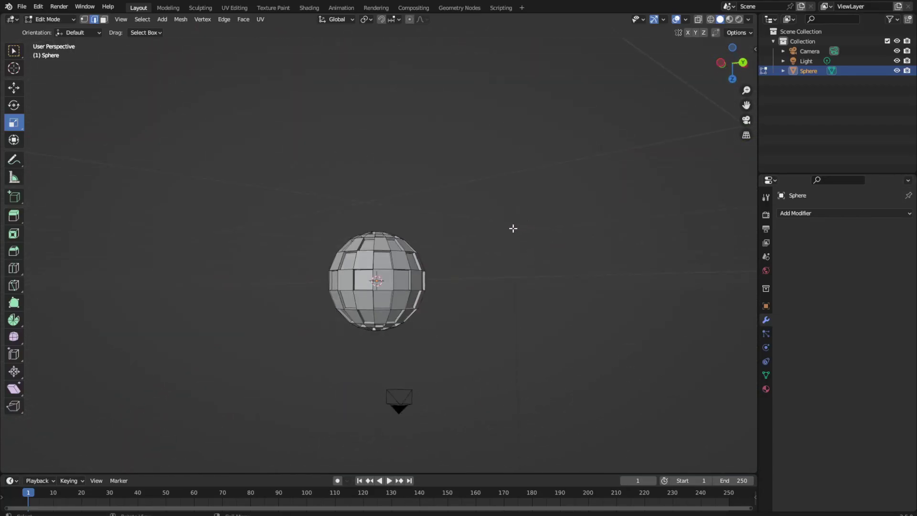
click(50, 21)
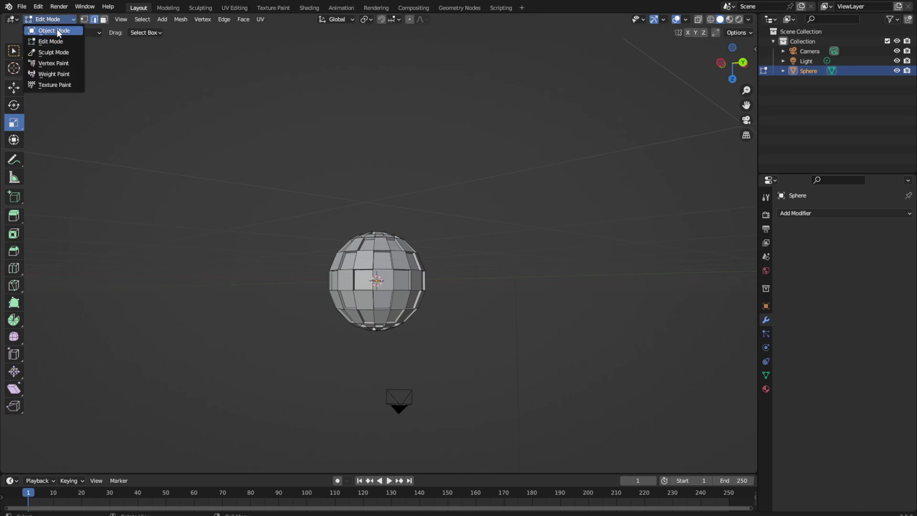
click(57, 30)
scroll(508, 274, up, 2)
middle_drag(508, 275, 567, 264)
key(ctrl+s)
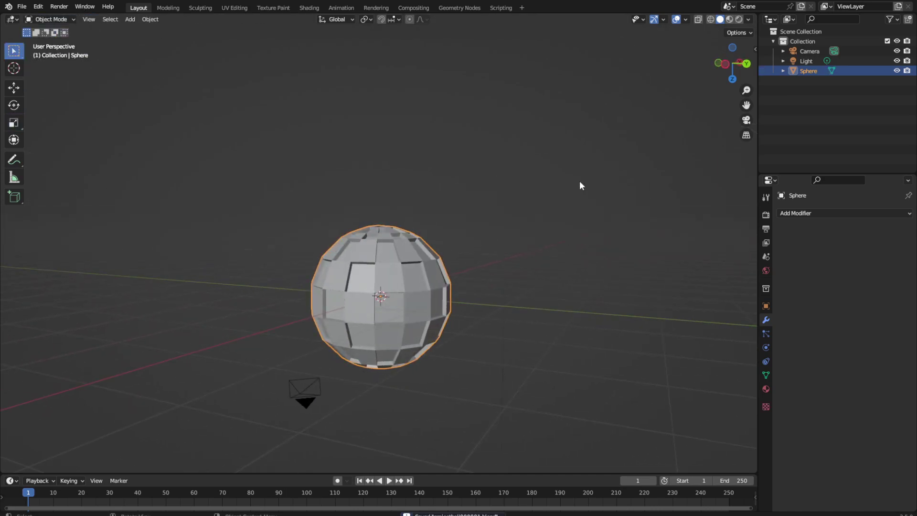
Step: Examine the sphere in Material Preview and Rendered shading, ending in Material Preview
click(731, 21)
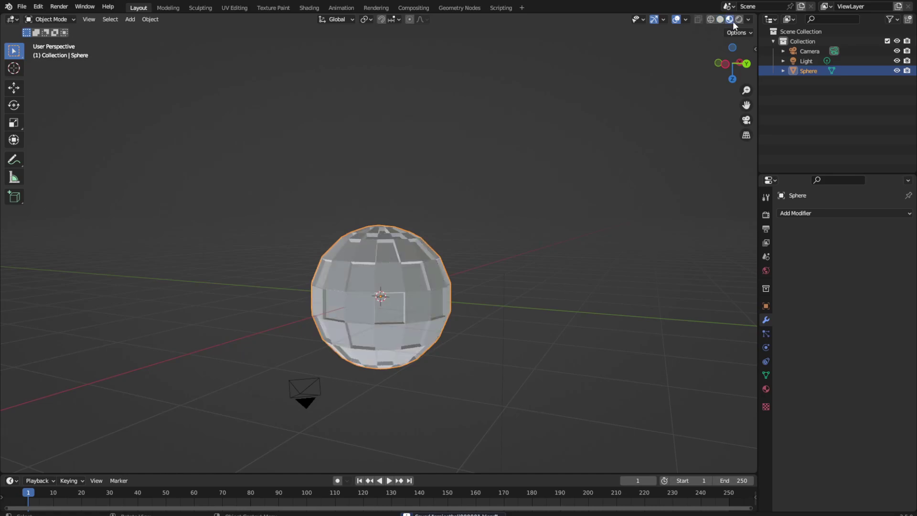
mouse_move(597, 257)
middle_down()
mouse_move(508, 278)
mouse_move(501, 257)
mouse_move(548, 249)
middle_up()
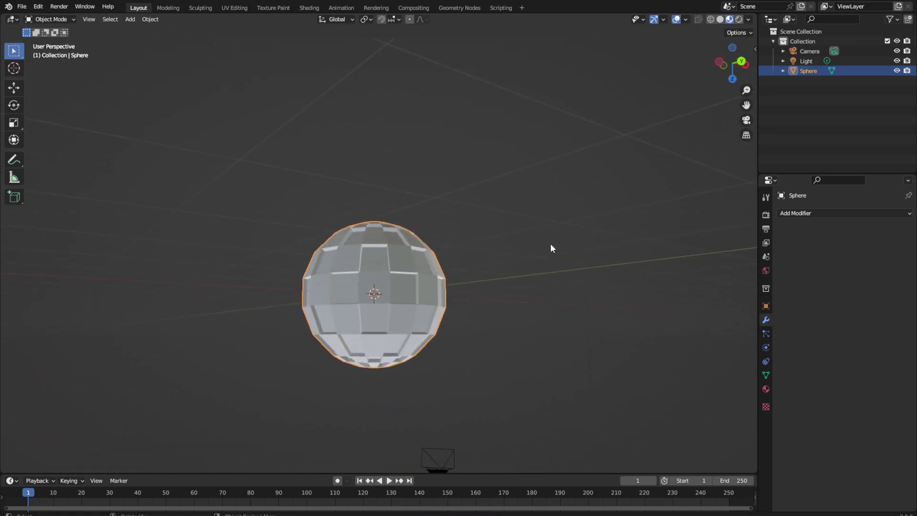
click(739, 19)
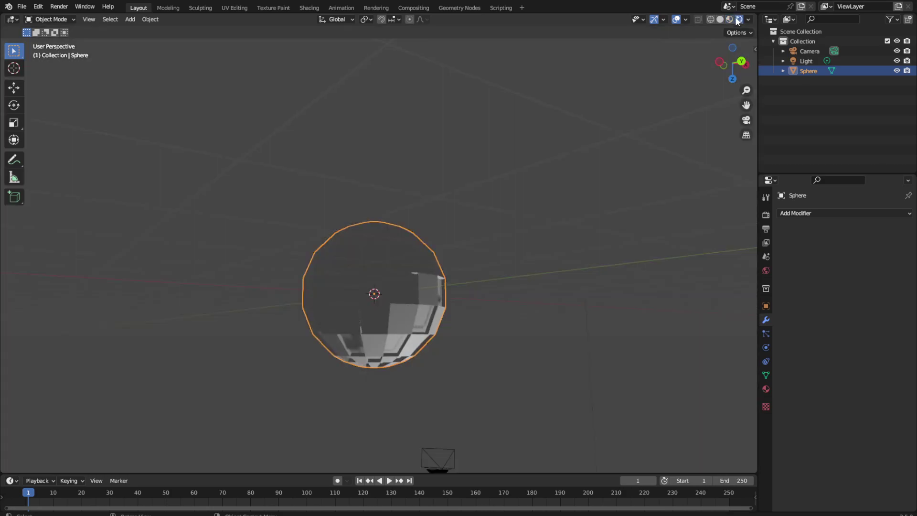
middle_drag(535, 249, 529, 213)
click(729, 19)
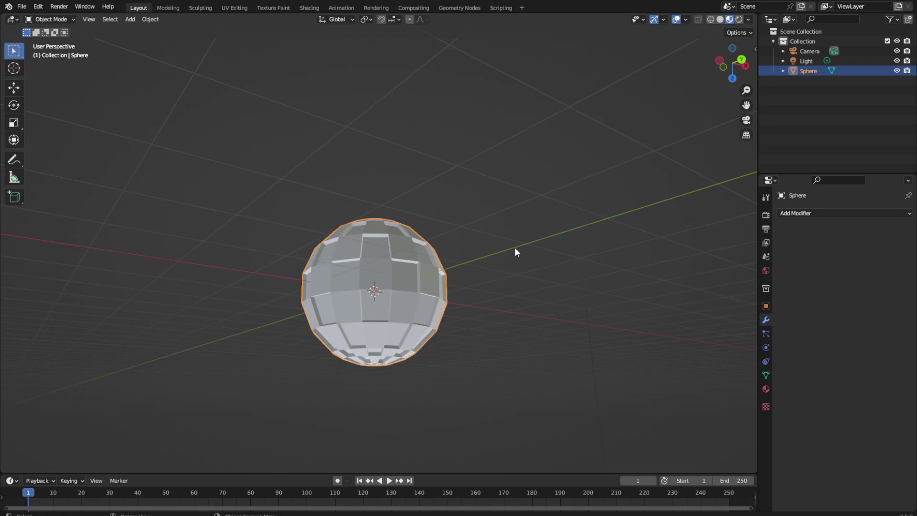
Step: Select the camera beside the sphere and hide it in the viewport
click(511, 308)
mouse_move(511, 309)
middle_down()
mouse_move(477, 336)
mouse_move(386, 333)
mouse_move(503, 327)
mouse_move(479, 334)
middle_up()
click(549, 332)
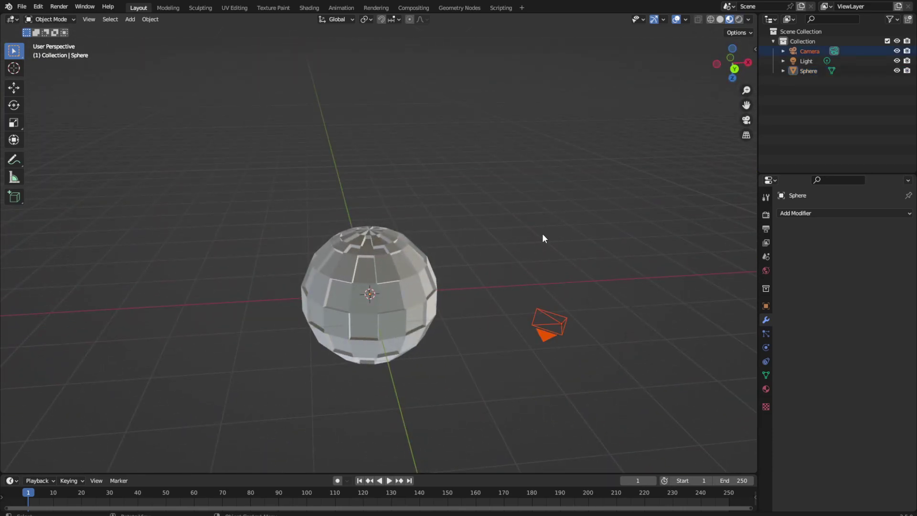
key(h)
middle_drag(543, 231, 536, 278)
middle_drag(562, 238, 523, 213)
scroll(535, 213, up, 3)
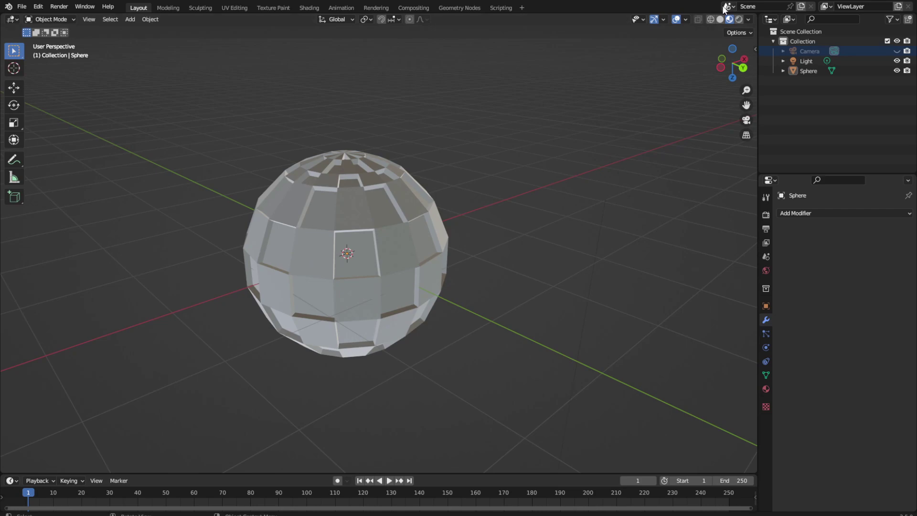
Step: Set the viewport back to Solid shading after a brief look at the sphere in wireframe
click(719, 20)
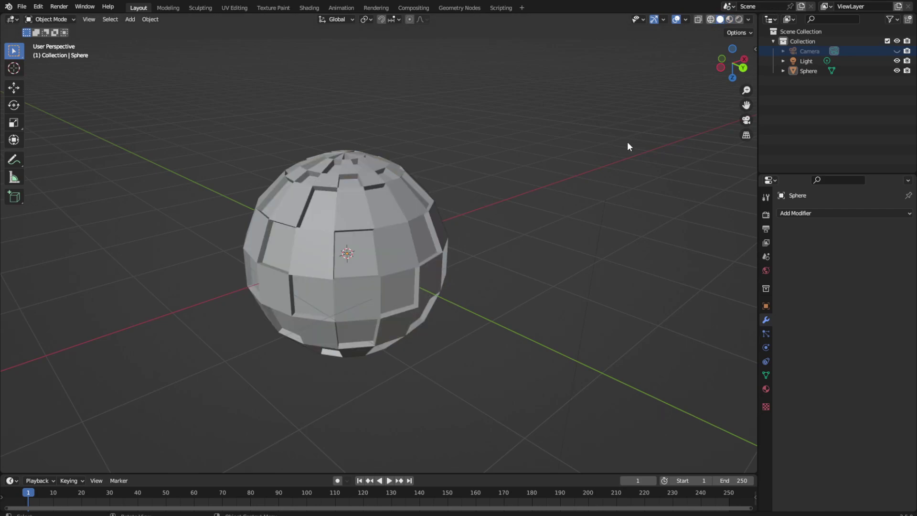
key(shift+z)
mouse_move(599, 162)
middle_down()
mouse_move(553, 153)
mouse_move(576, 151)
mouse_move(483, 276)
mouse_move(561, 143)
mouse_move(549, 159)
middle_up()
click(720, 20)
scroll(554, 153, down, 2)
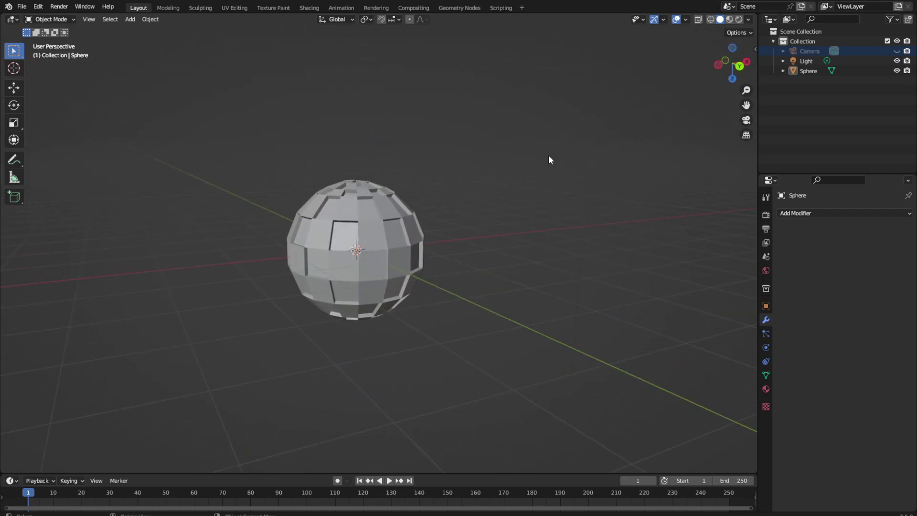
Step: Add a Bevel modifier to the sphere and set its amount to 2.97 m
click(818, 213)
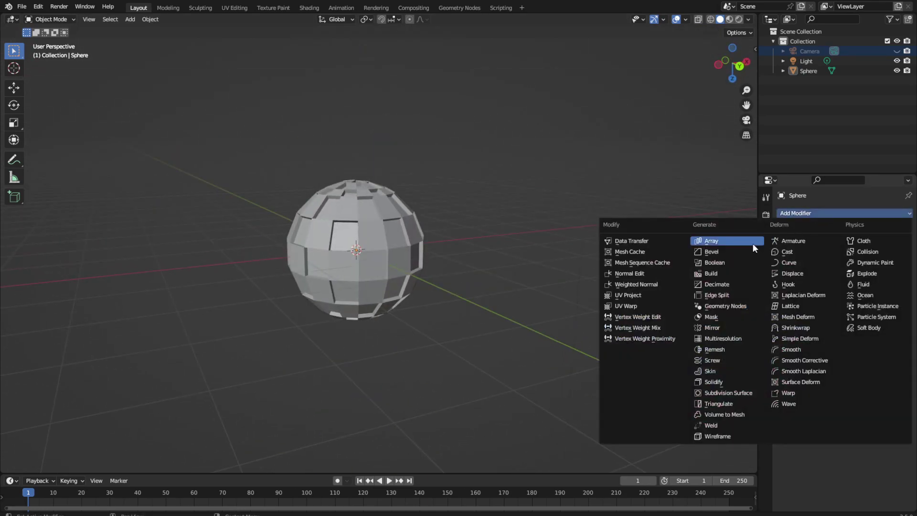
click(732, 251)
scroll(621, 246, up, 3)
middle_drag(552, 250, 603, 261)
drag(864, 289, 898, 289)
middle_drag(717, 282, 548, 177)
Step: Put the sphere in Edit Mode and subdivide all of its edges once
click(60, 20)
click(59, 27)
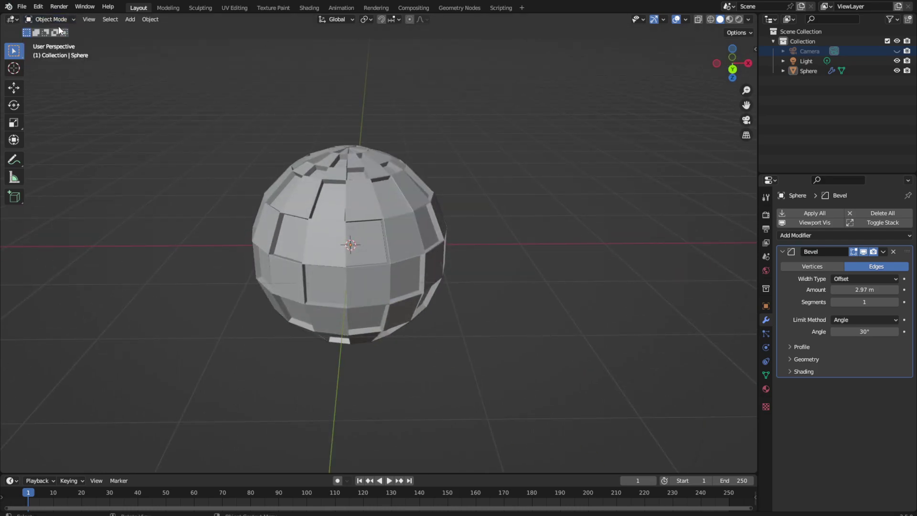
click(51, 19)
click(46, 41)
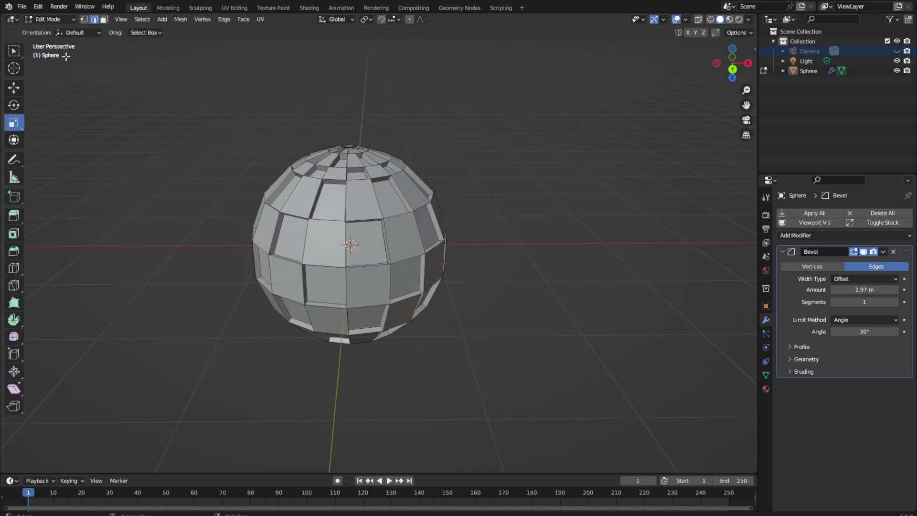
key(a)
right_click(179, 119)
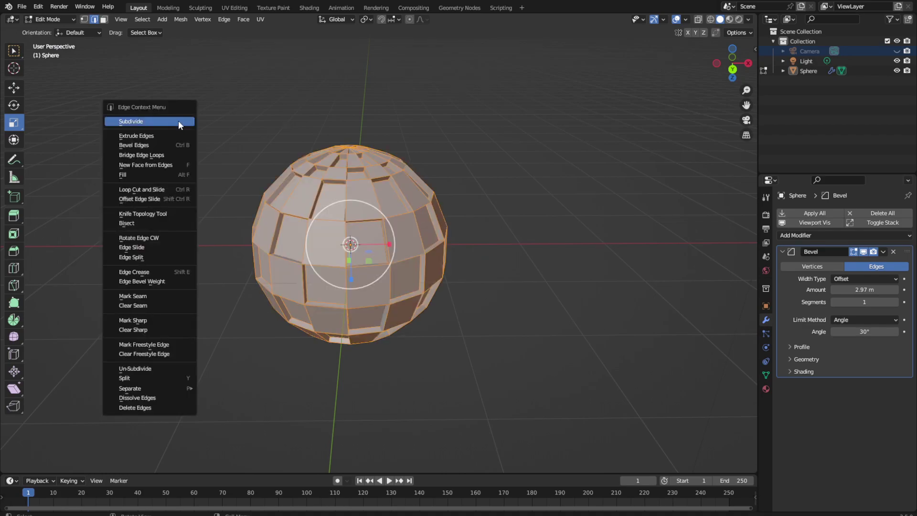
click(162, 124)
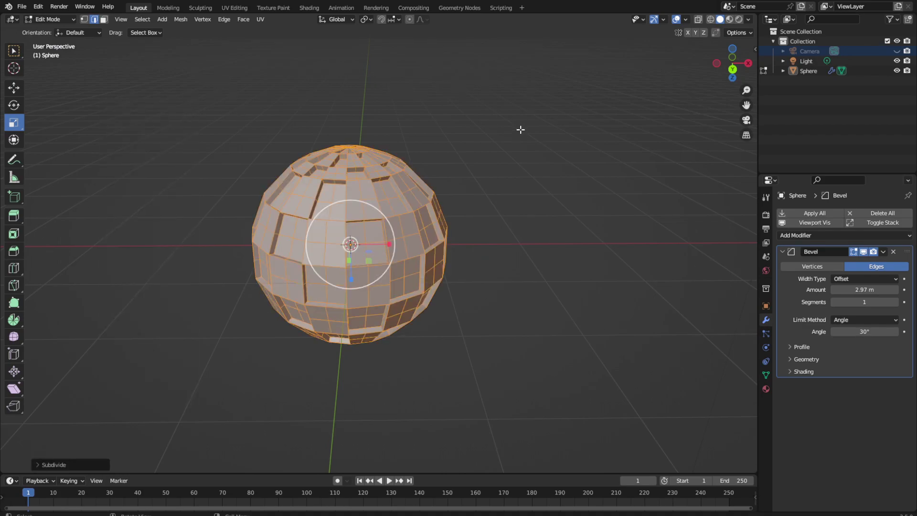
Step: Deselect the subdivided mesh and switch to vertex selection
middle_drag(519, 131, 320, 122)
drag(267, 143, 245, 163)
middle_drag(249, 139, 35, 149)
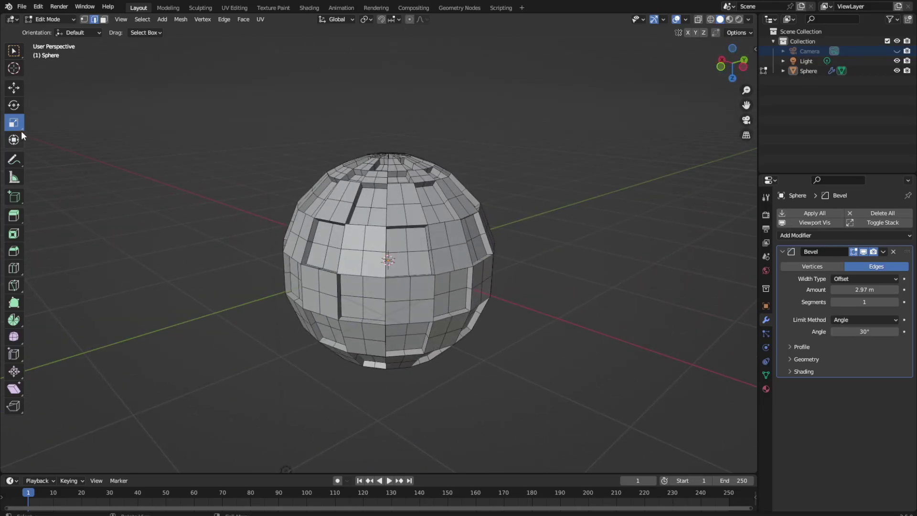
click(84, 19)
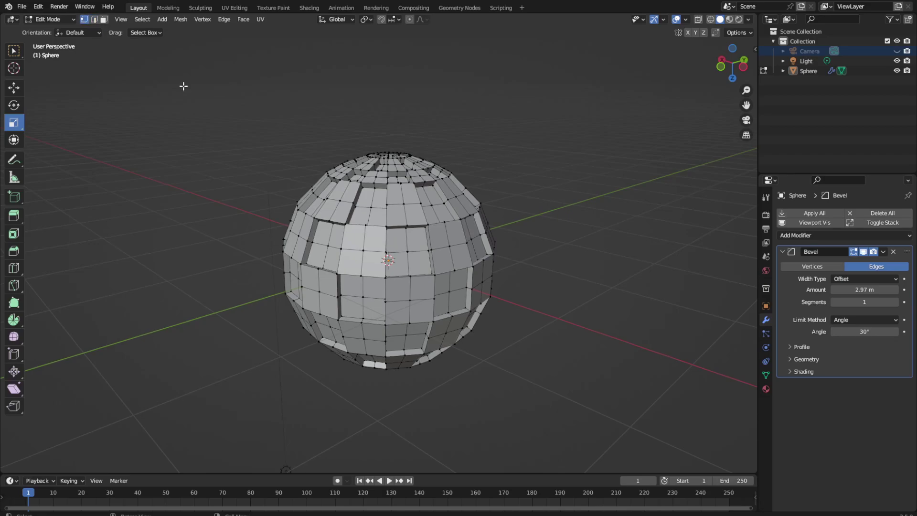
Step: Select the middle vertices of alternate panels around the sphere's upper band and scale them outward slightly
click(341, 203)
click(14, 49)
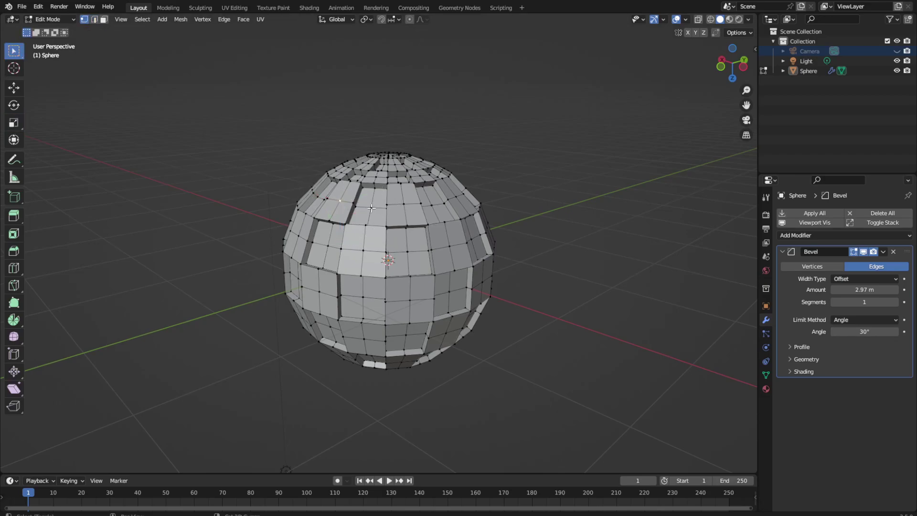
middle_drag(475, 197, 311, 211)
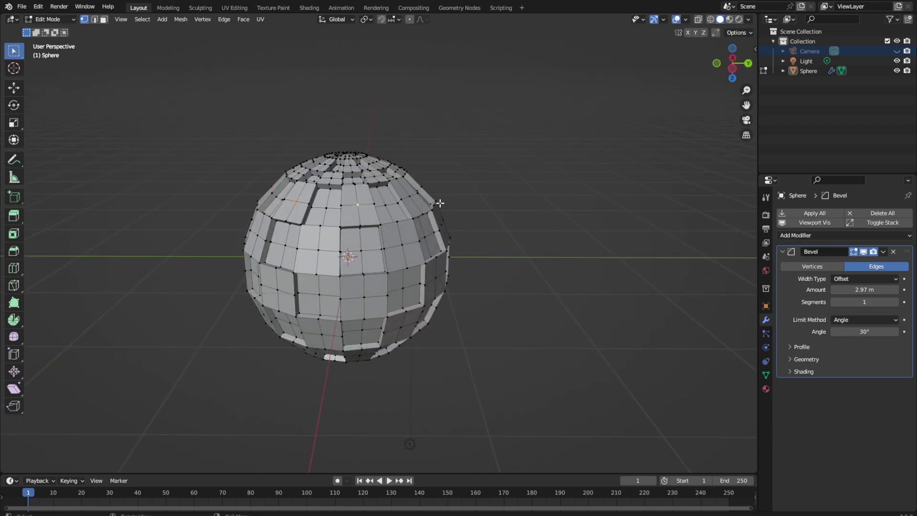
middle_drag(433, 204, 400, 210)
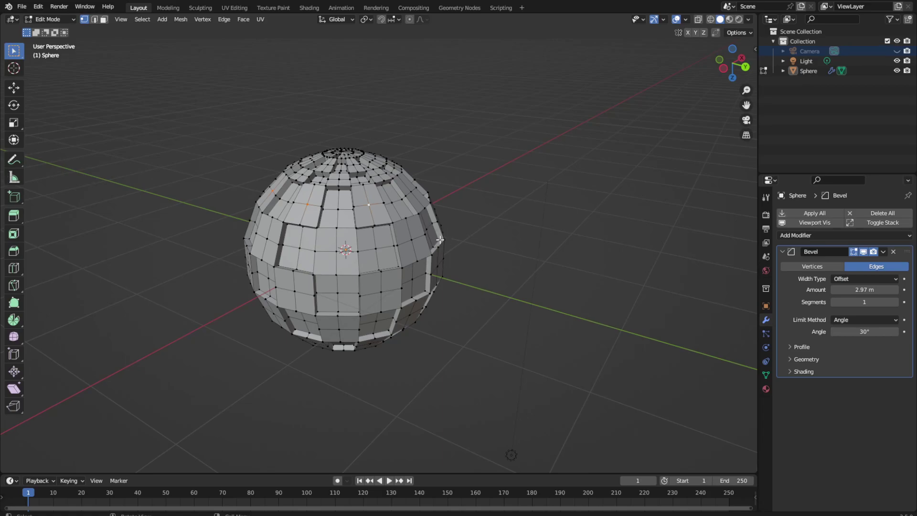
middle_drag(444, 238, 367, 212)
middle_drag(487, 209, 406, 210)
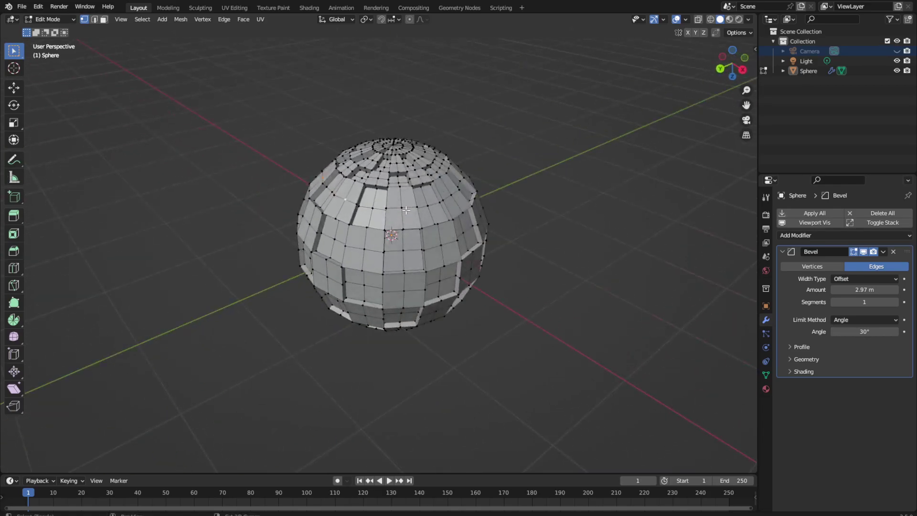
middle_drag(463, 191, 410, 224)
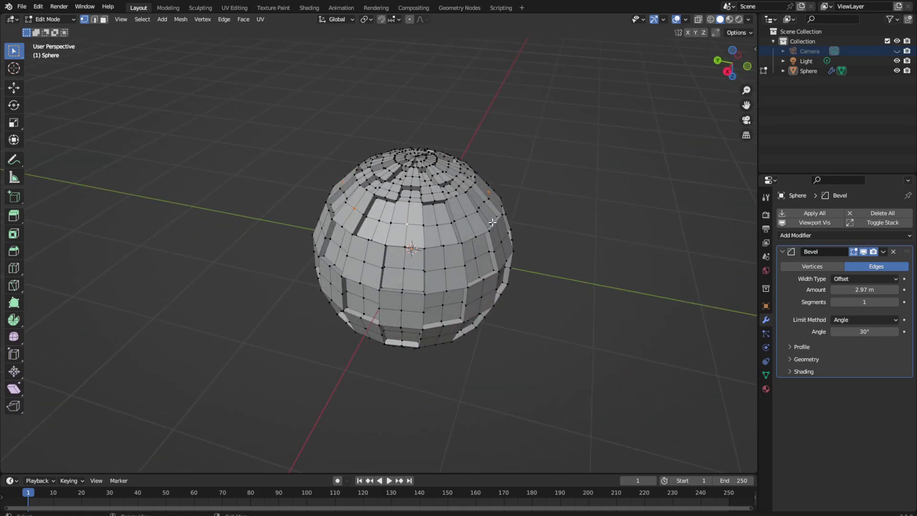
mouse_move(520, 201)
middle_down()
mouse_move(567, 218)
mouse_move(522, 209)
middle_up()
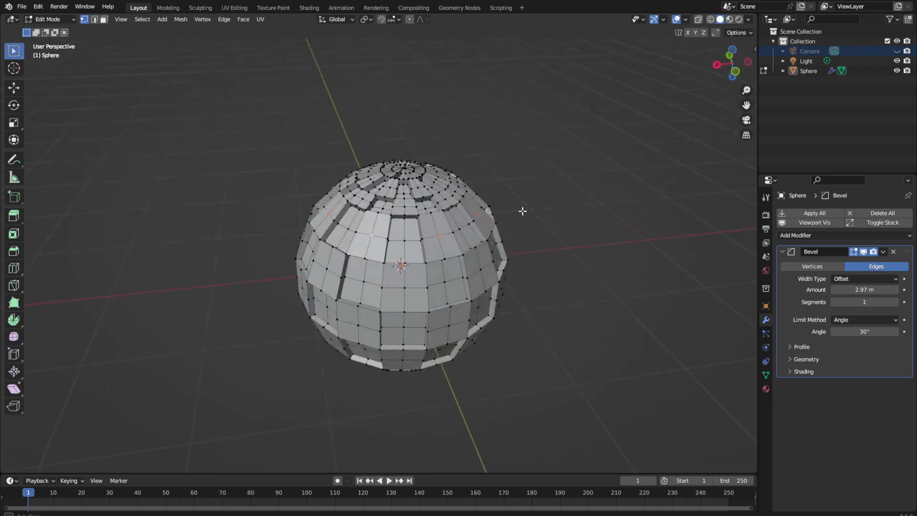
click(14, 122)
drag(439, 207, 451, 202)
Step: Select the matching middle vertices around the sphere's lower band and scale them outward by about 1.10
middle_drag(451, 202, 461, 264)
click(509, 328)
middle_drag(509, 328, 573, 309)
click(378, 311)
middle_drag(532, 330, 306, 306)
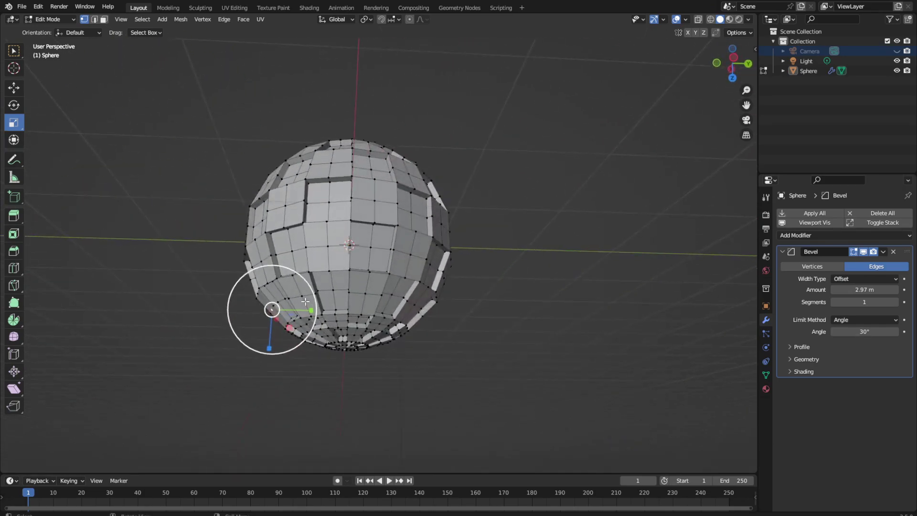
middle_drag(438, 317, 483, 336)
shift+click(344, 309)
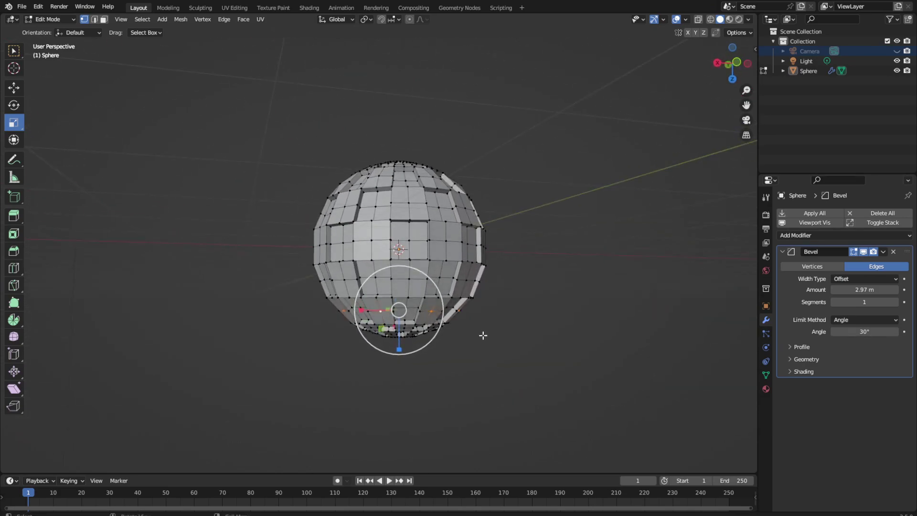
key(s)
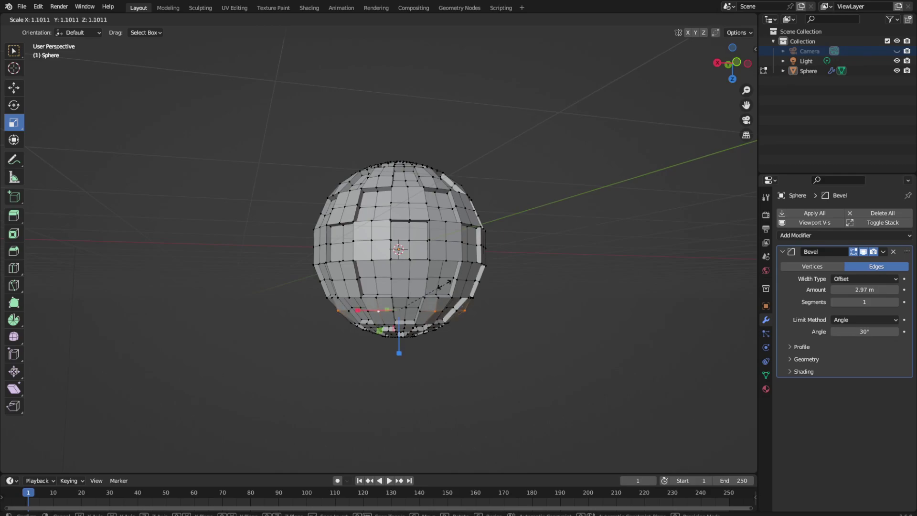
click(445, 284)
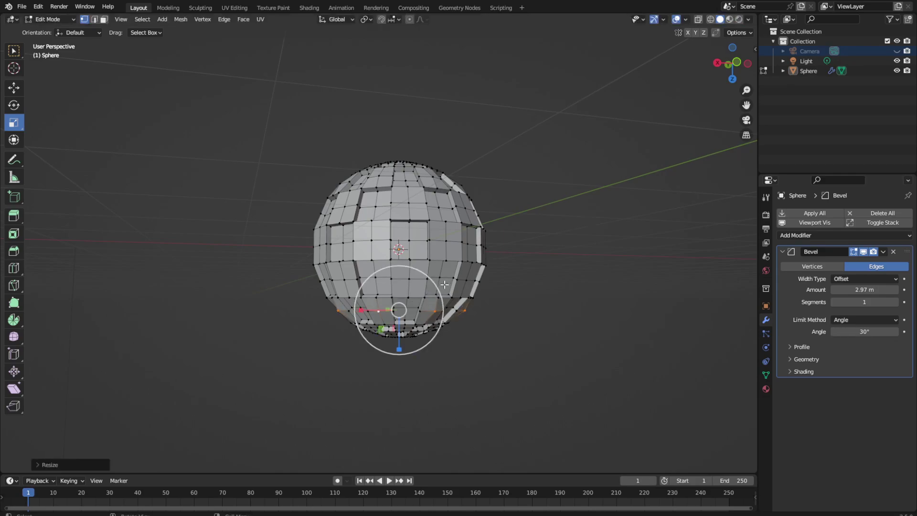
Step: Switch to edge selection and save the Blender file
click(95, 20)
middle_drag(176, 201, 362, 190)
key(ctrl+s)
Step: Select the horizontal middle edges of alternate panels all around the sphere's upper band
click(364, 197)
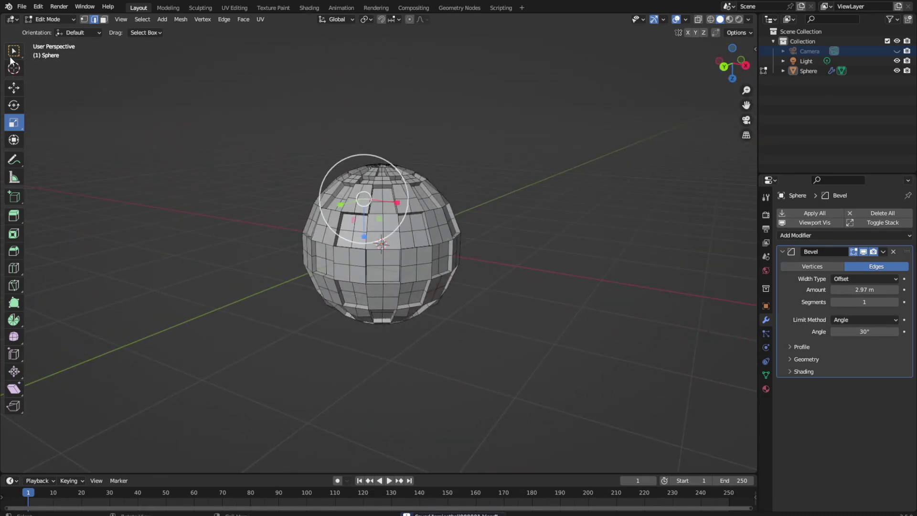
click(13, 50)
middle_drag(208, 168, 374, 179)
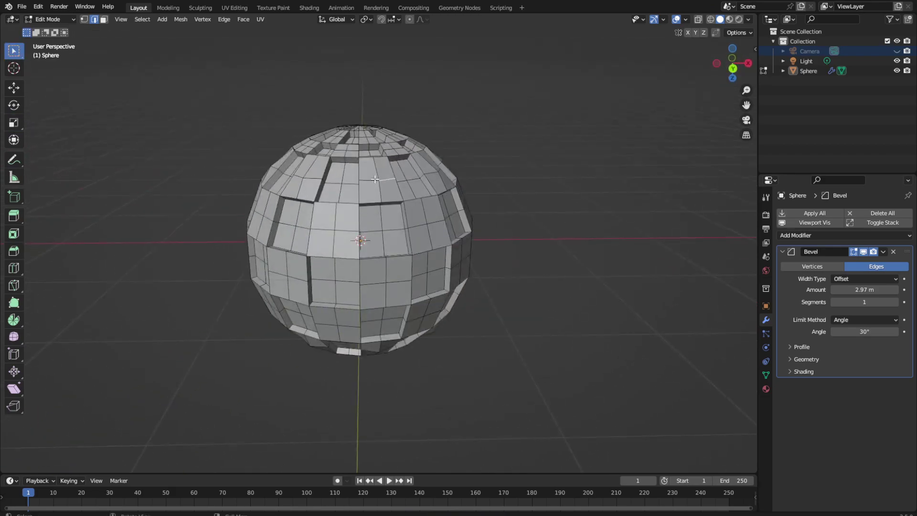
shift+click(308, 177)
middle_drag(167, 184, 317, 200)
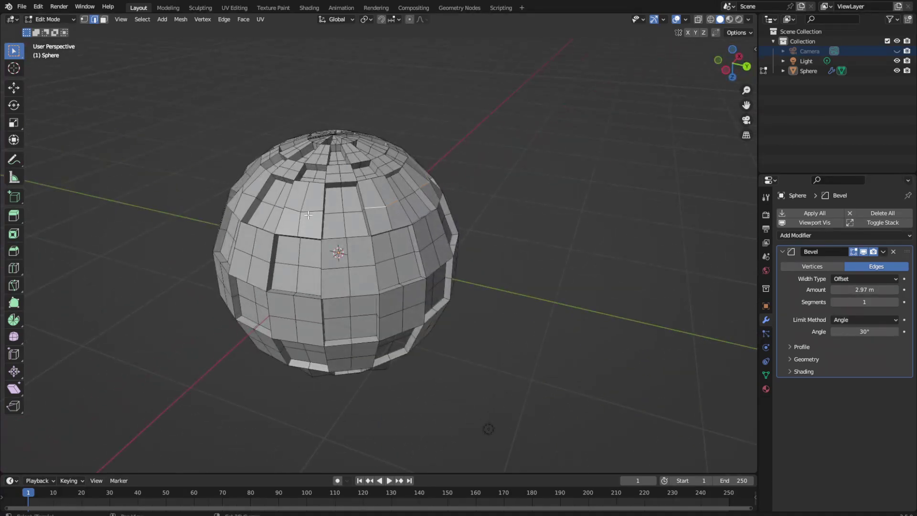
middle_drag(246, 217, 393, 198)
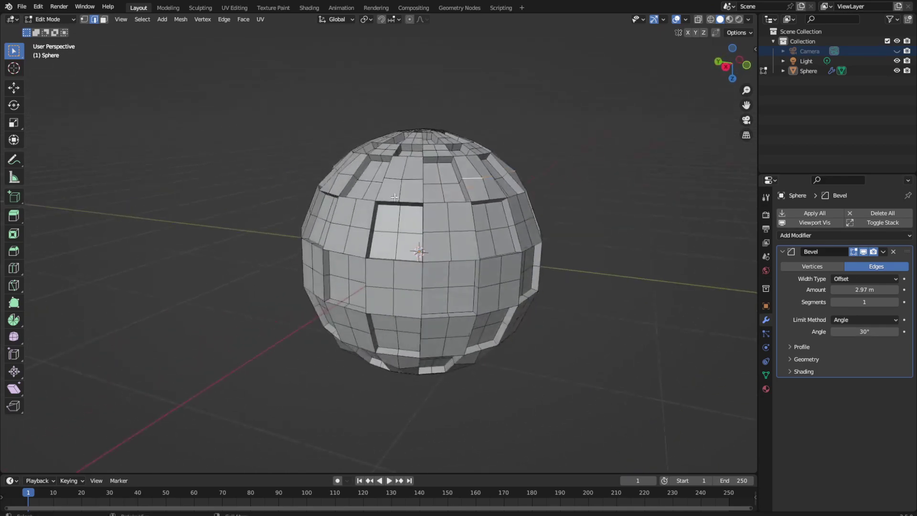
right_click(392, 179)
middle_drag(303, 151, 451, 177)
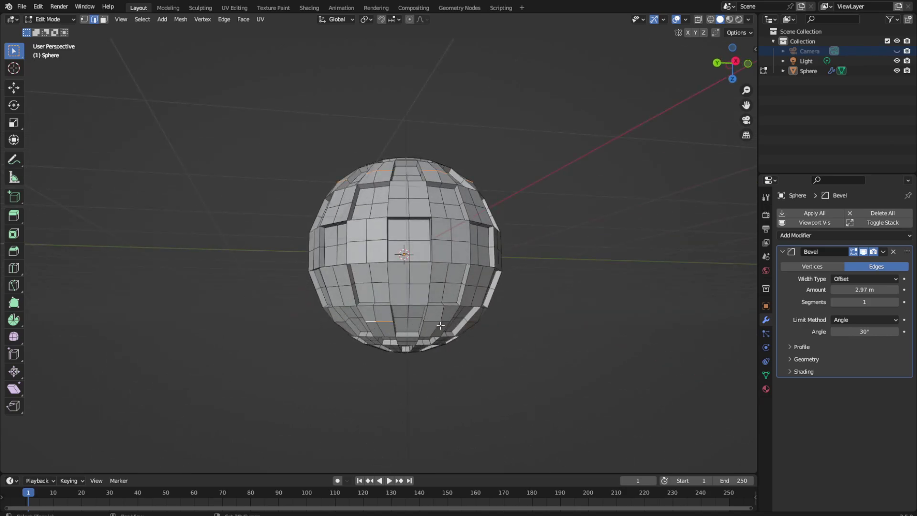
Step: Extend the selection with the matching horizontal edges all around the sphere's lower band
middle_drag(480, 340, 385, 329)
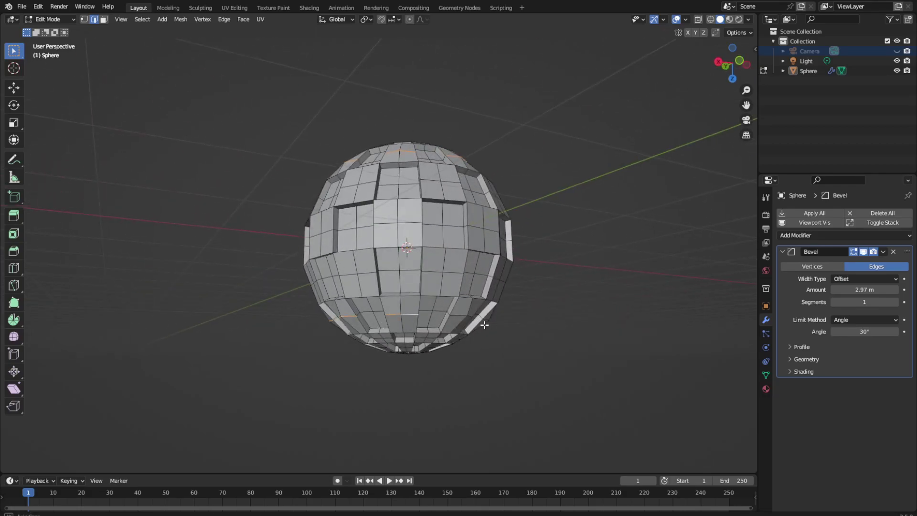
middle_drag(410, 315, 396, 317)
shift+click(395, 300)
middle_drag(471, 315, 330, 306)
shift+click(344, 303)
shift+click(364, 300)
middle_drag(399, 311, 170, 265)
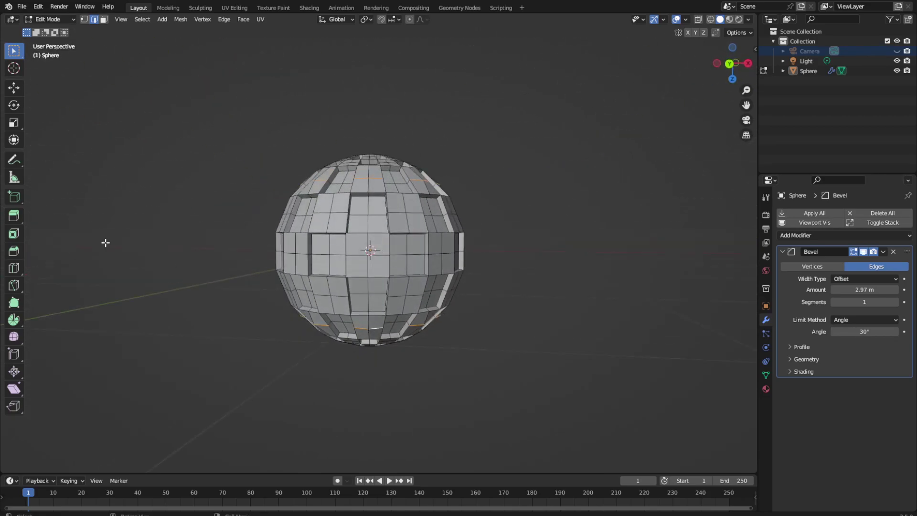
Step: Scale the selected upper and lower panel edges outward from the sphere's center
click(14, 122)
drag(404, 223, 409, 215)
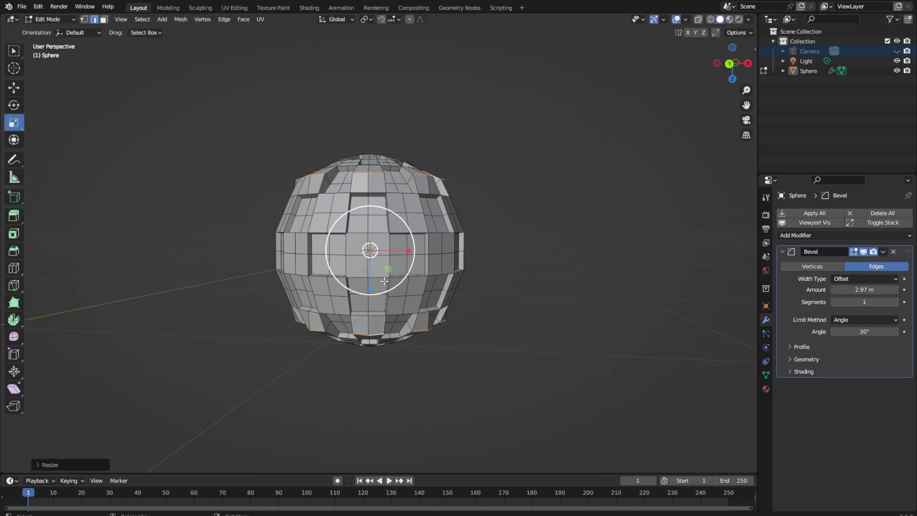
drag(375, 289, 366, 288)
middle_drag(538, 184, 568, 203)
drag(425, 227, 434, 223)
middle_drag(391, 292, 400, 276)
Step: Scale the selected edges down along Z so they sit closer to the sphere's curvature, and deselect them
drag(379, 287, 379, 282)
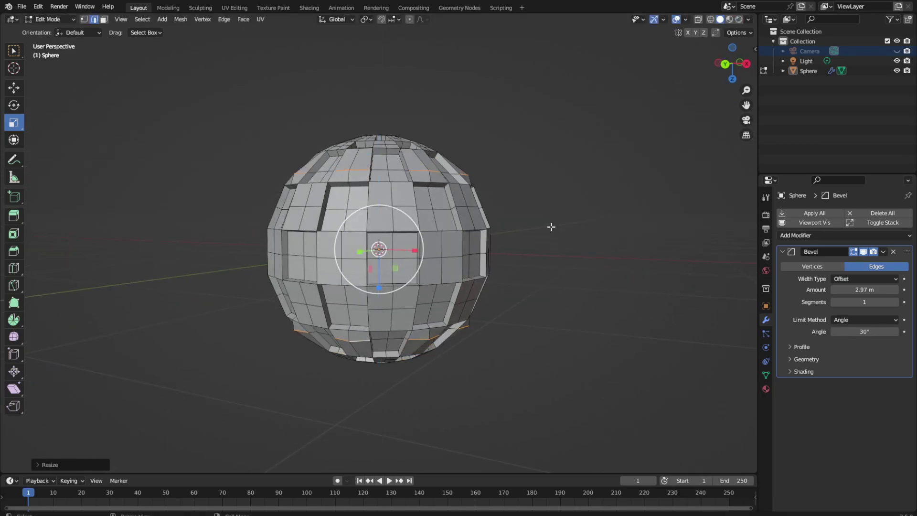
key(ctrl+z)
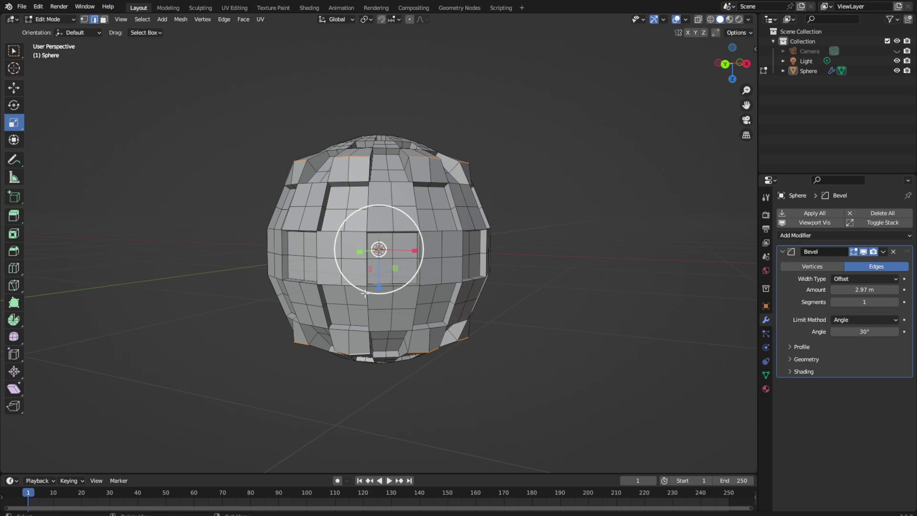
drag(379, 287, 378, 284)
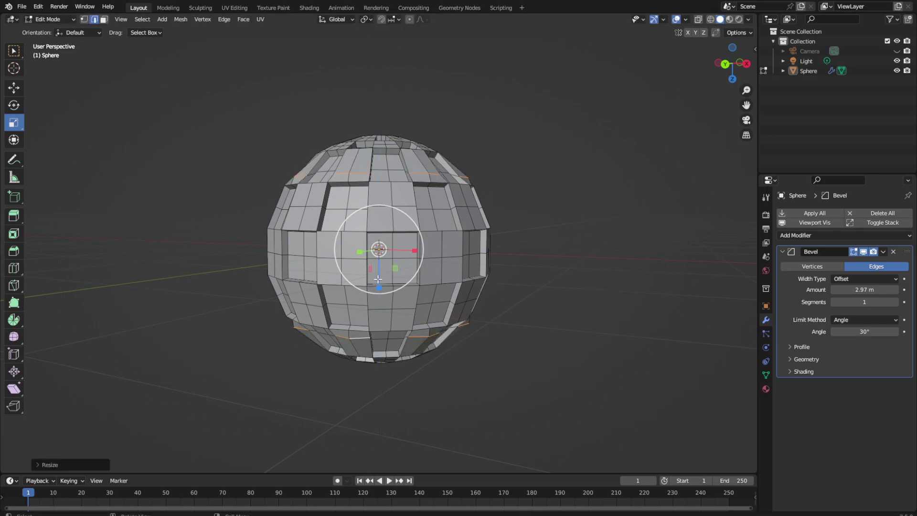
mouse_move(552, 225)
middle_down()
mouse_move(516, 266)
mouse_move(544, 237)
middle_up()
click(559, 250)
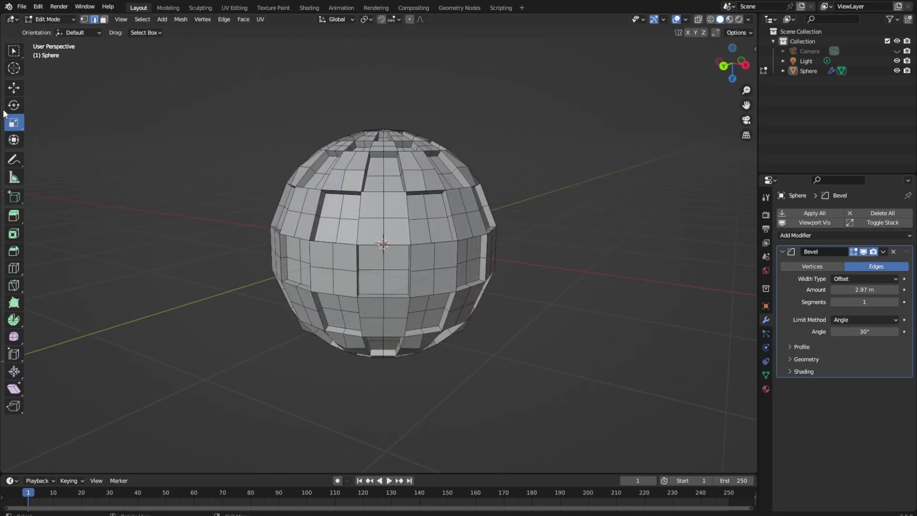
Step: Switch back to vertex selection and save the file again
click(84, 19)
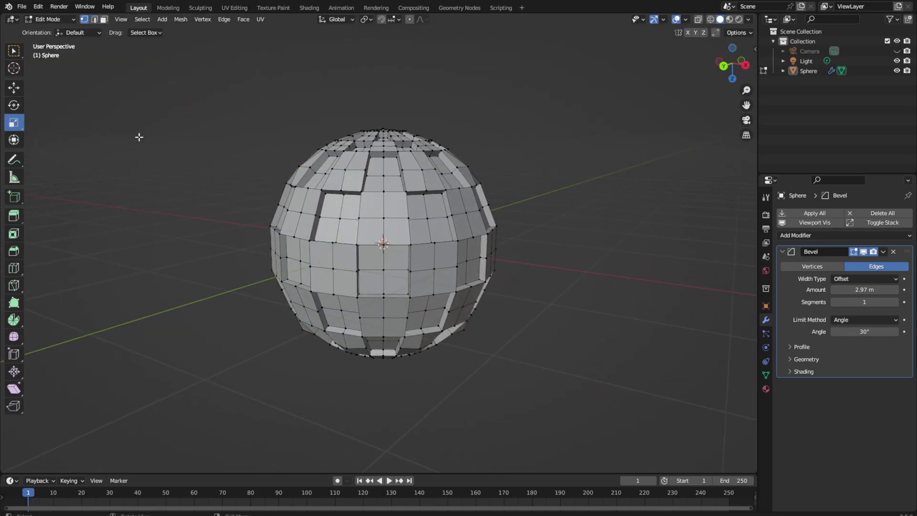
key(ctrl+s)
Step: Select the center vertices of alternate panels all around the sphere's equator
middle_drag(237, 272, 227, 275)
click(390, 268)
middle_drag(390, 269, 459, 258)
shift+click(385, 251)
middle_drag(285, 275, 351, 271)
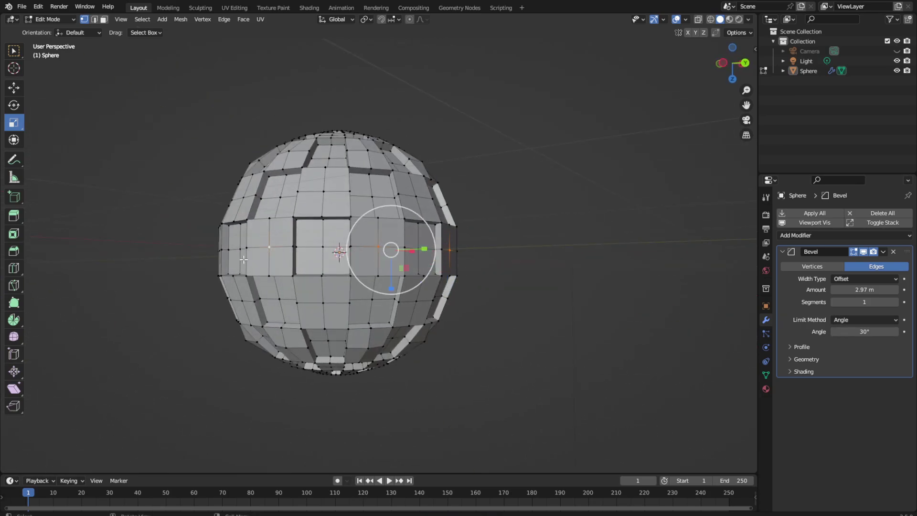
middle_drag(268, 249, 325, 259)
middle_drag(236, 238, 359, 235)
middle_drag(286, 245, 386, 252)
middle_drag(286, 251, 418, 223)
Step: Scale the selected equatorial vertices outward slightly
key(s)
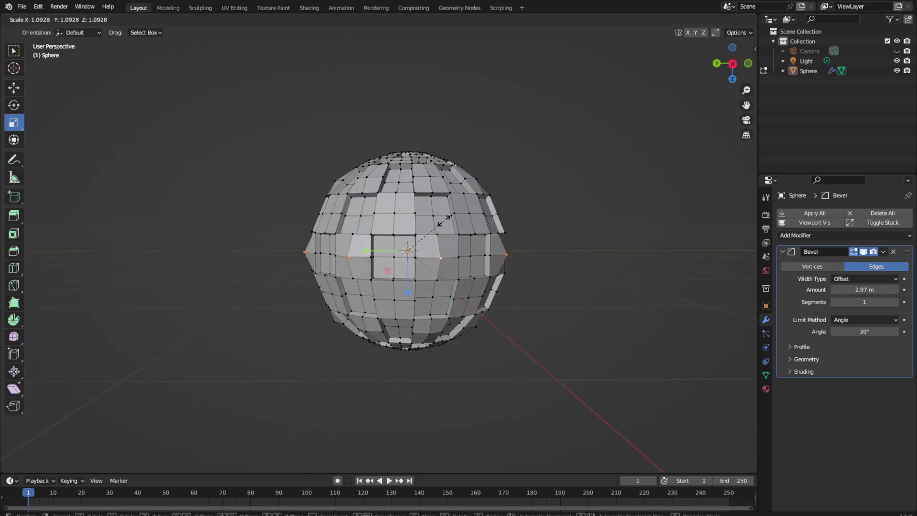
click(435, 222)
middle_drag(434, 222, 292, 231)
scroll(522, 214, up, 1)
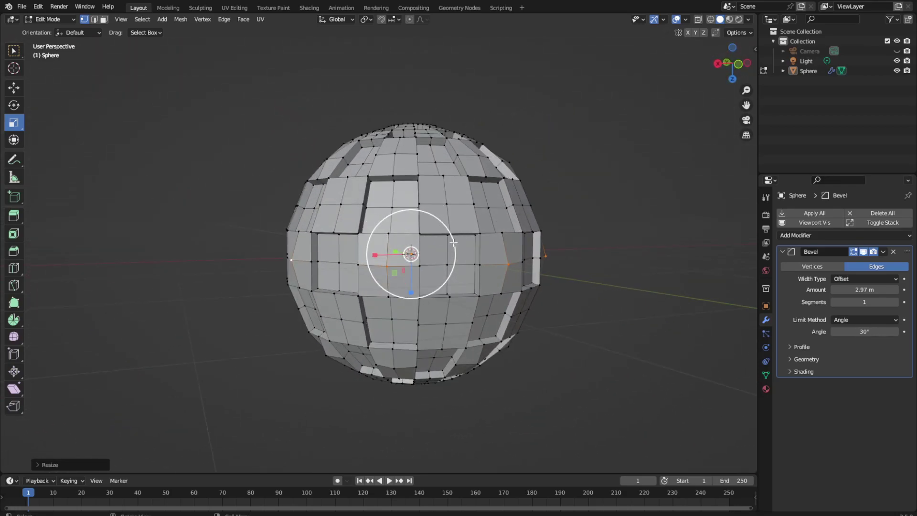
Step: Scale the selected equatorial vertices inward to about 0.90, fine-tune their scale slightly and deselect them
key(s)
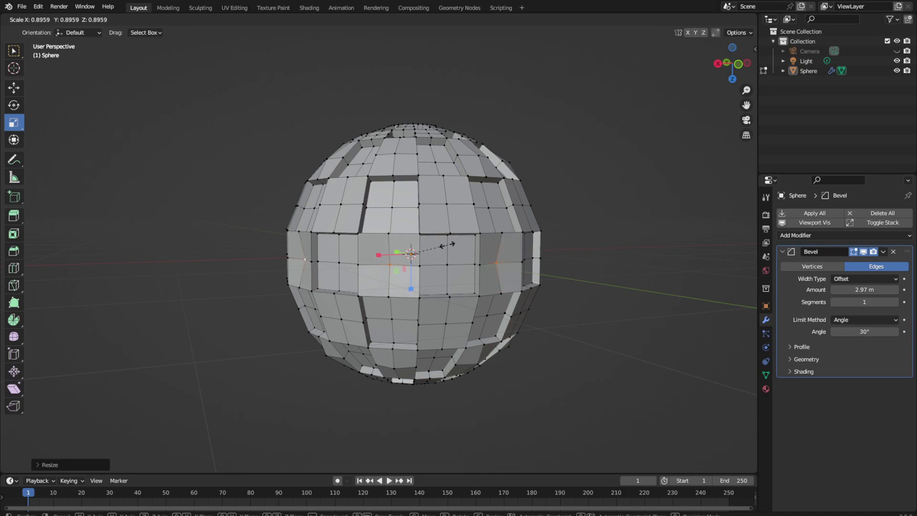
click(448, 245)
scroll(547, 218, down, 1)
mouse_move(549, 217)
middle_down()
mouse_move(497, 221)
mouse_move(548, 211)
middle_up()
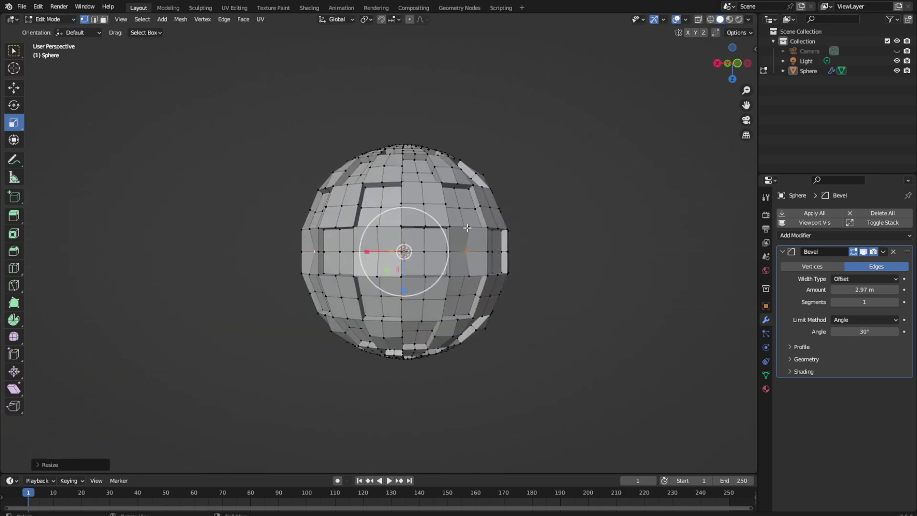
drag(443, 226, 449, 225)
scroll(348, 285, up, 1)
middle_drag(348, 285, 320, 288)
drag(205, 250, 136, 289)
Step: Select the two side vertices at mid-height of an equatorial panel and scale them slightly apart
click(473, 258)
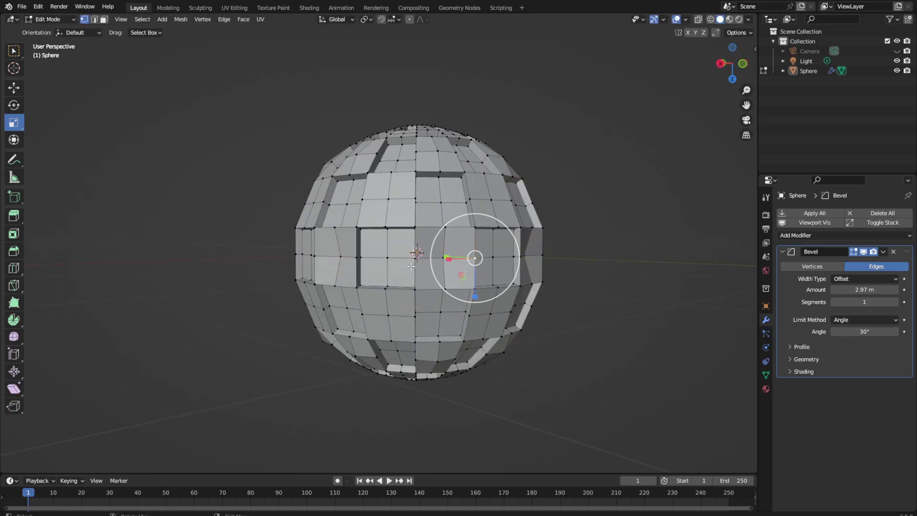
middle_drag(477, 246, 454, 264)
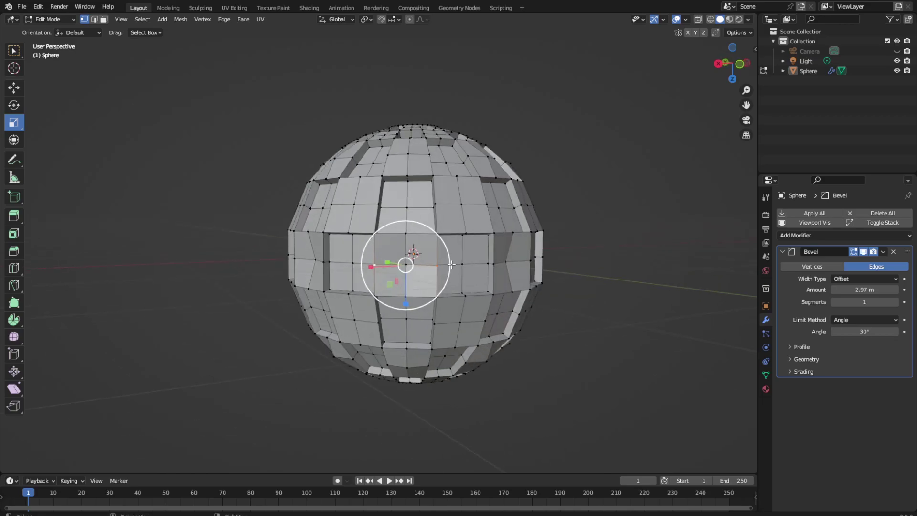
drag(454, 265, 464, 265)
middle_drag(586, 250, 499, 249)
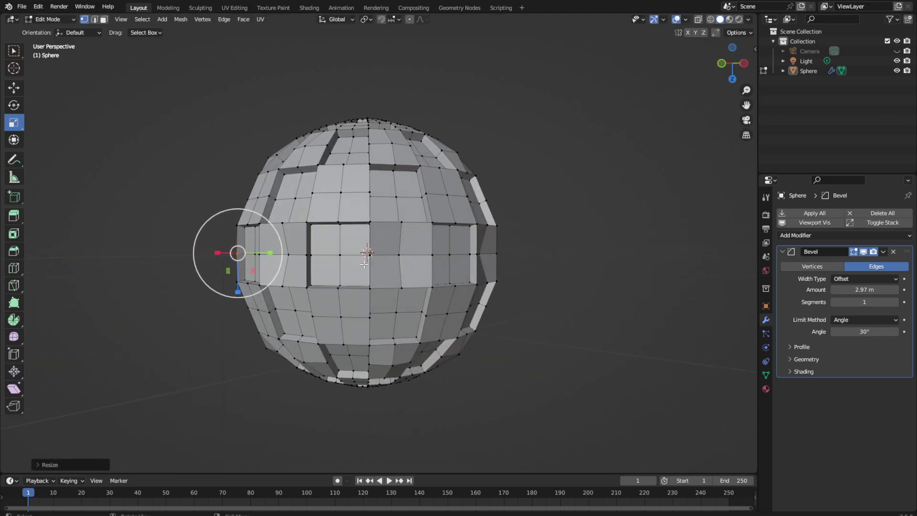
Step: Select the two side vertices at mid-height of another equatorial panel and scale them along X by about 1.17
middle_drag(363, 263, 417, 262)
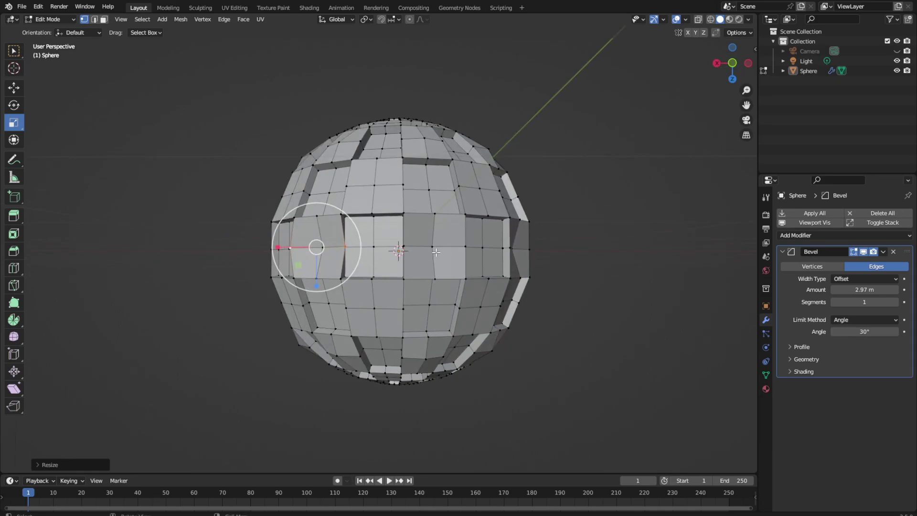
click(405, 247)
shift+click(469, 247)
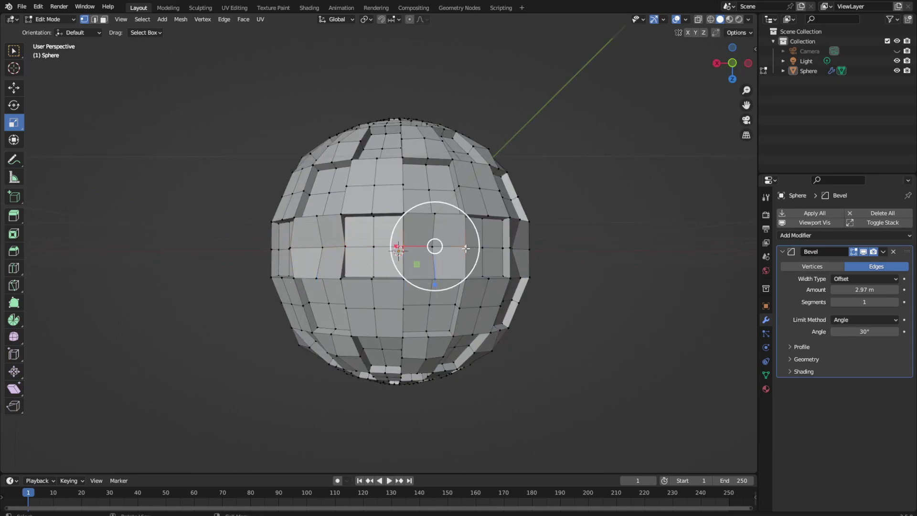
key(s)
key(x)
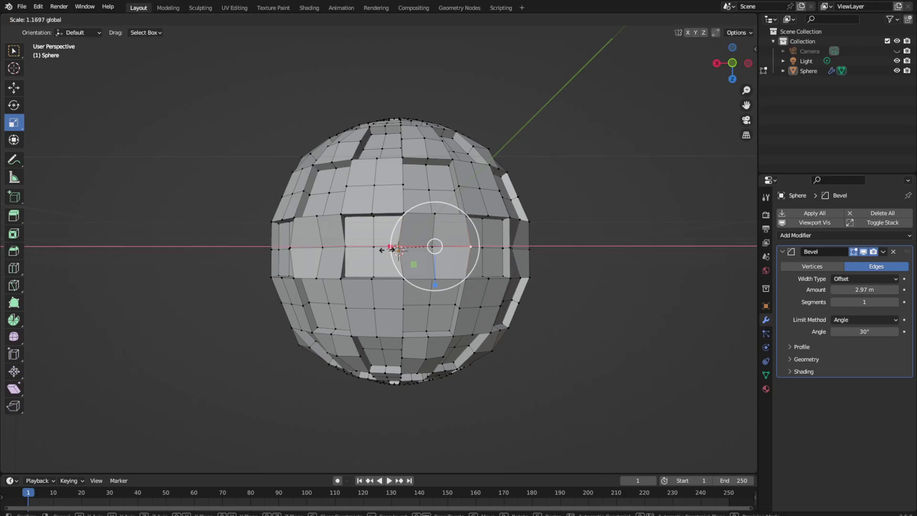
click(391, 249)
middle_drag(390, 249, 322, 264)
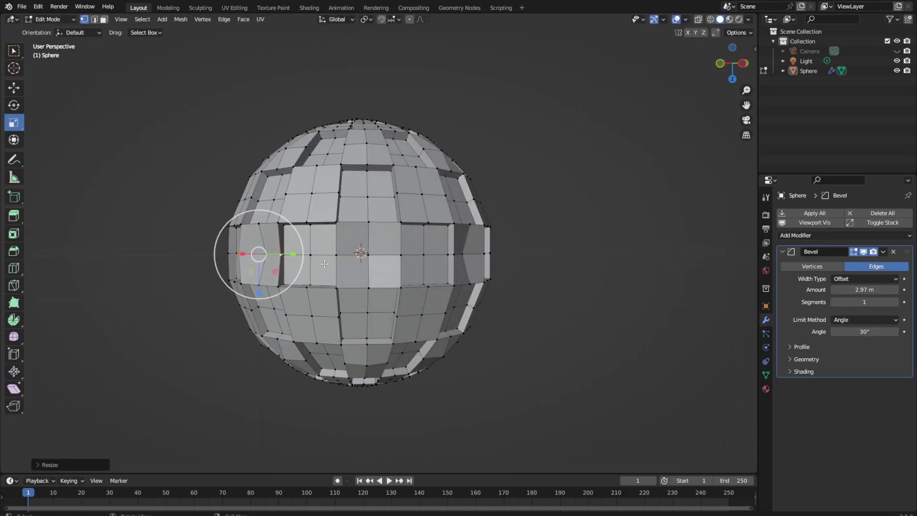
Step: Scale apart the mid-height side vertices of the next two equatorial panels, the second pair along Y
click(334, 258)
shift+click(405, 258)
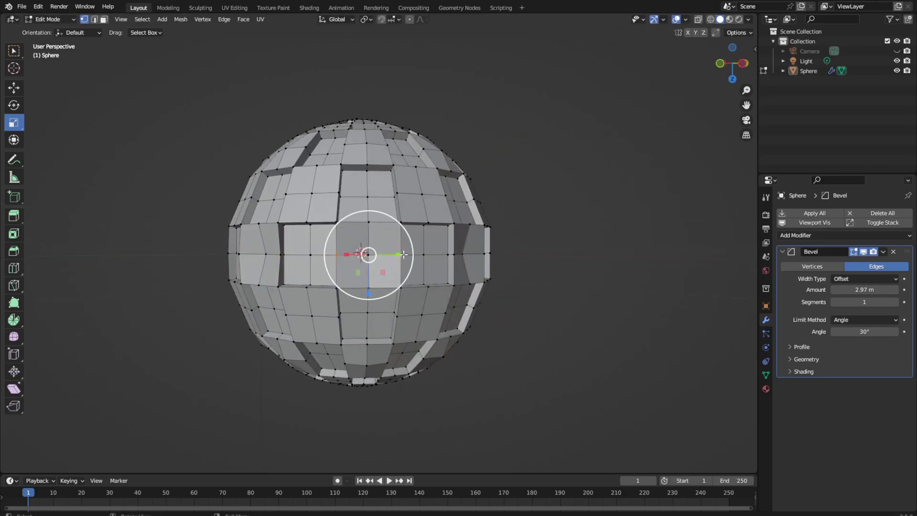
key(s)
click(401, 258)
mouse_move(401, 258)
middle_down()
mouse_move(382, 265)
mouse_move(391, 268)
middle_up()
click(322, 261)
shift+click(383, 261)
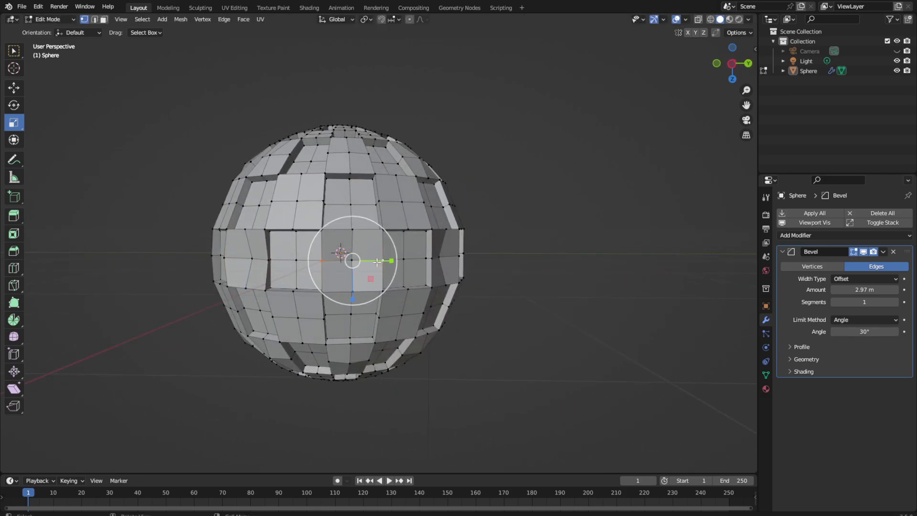
drag(391, 261, 404, 261)
middle_drag(404, 262, 402, 267)
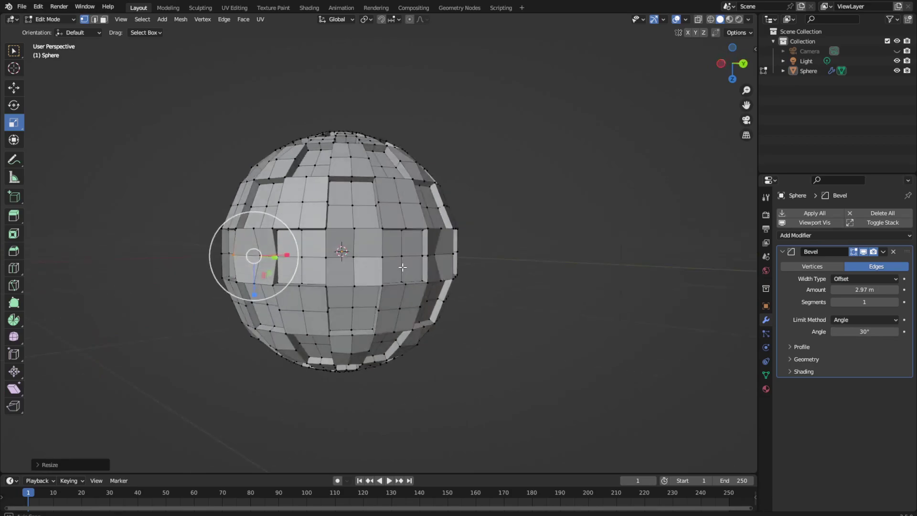
Step: Widen two more equatorial panels by scaling apart their mid-height side vertices, the second pair along X
click(325, 259)
shift+click(383, 259)
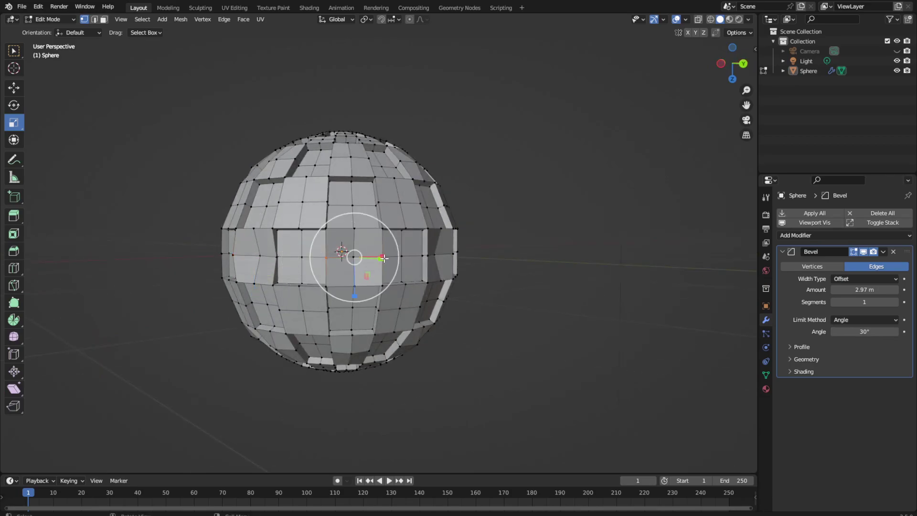
drag(387, 259, 400, 261)
middle_drag(400, 261, 390, 261)
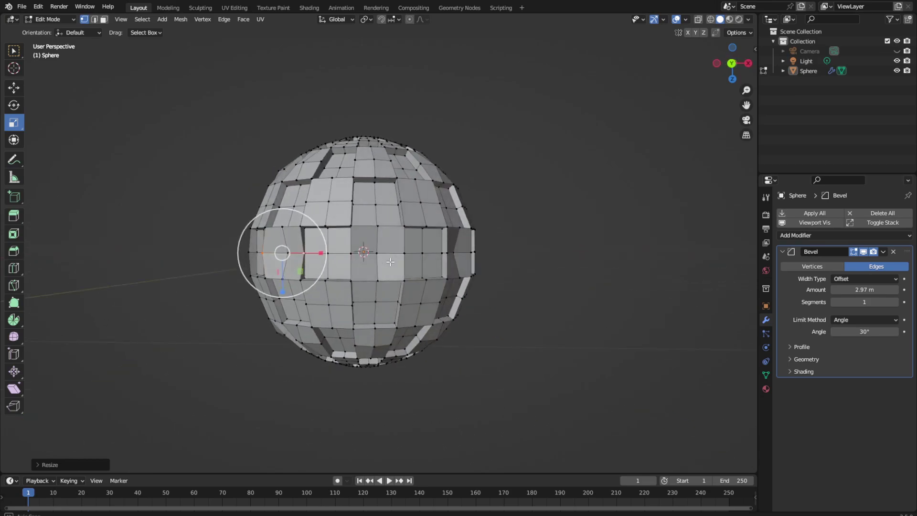
click(353, 256)
shift+click(405, 253)
drag(422, 251, 426, 252)
middle_drag(426, 251, 422, 261)
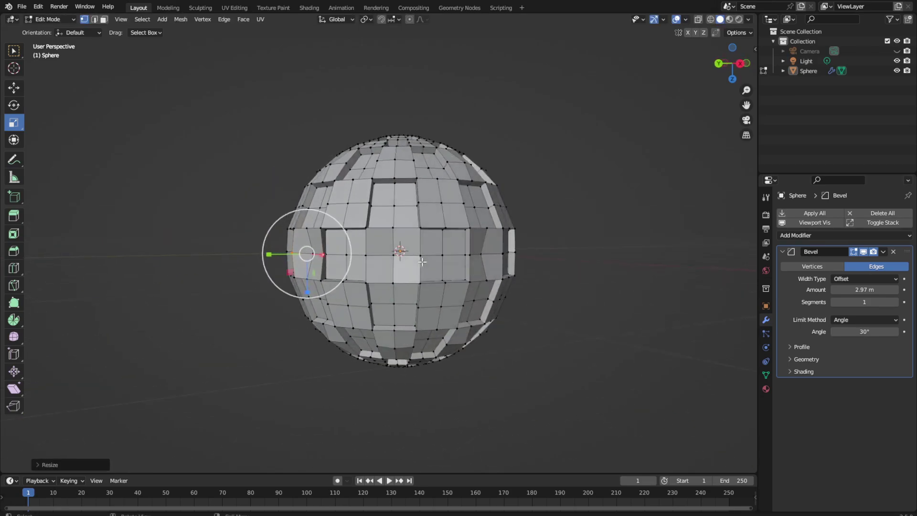
Step: Scale the mid-height side vertices of the remaining equatorial panels apart and clear the selection
click(374, 255)
drag(439, 255, 435, 256)
middle_drag(435, 256, 411, 263)
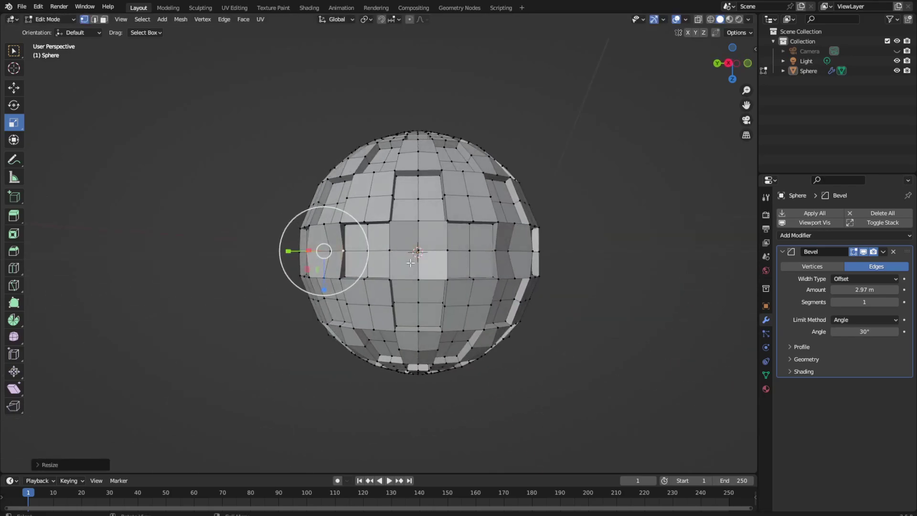
drag(454, 249, 479, 250)
mouse_move(543, 250)
middle_down()
mouse_move(487, 258)
mouse_move(557, 251)
middle_up()
scroll(508, 266, down, 3)
click(564, 239)
Step: Inspect the reshaped sphere from several sides and save the file
scroll(560, 255, down, 3)
scroll(552, 252, up, 3)
scroll(543, 224, up, 1)
scroll(542, 225, up, 2)
middle_drag(573, 216, 573, 213)
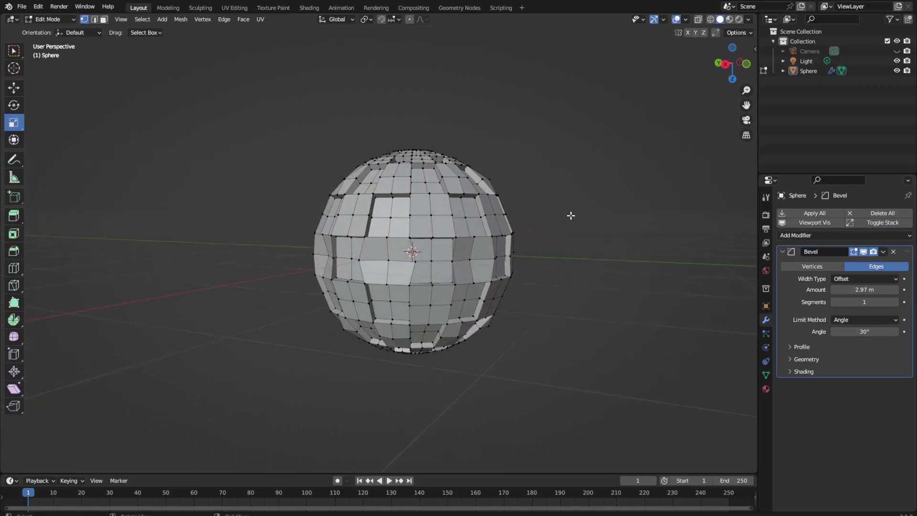
key(ctrl+s)
scroll(540, 267, up, 3)
scroll(529, 272, down, 3)
middle_drag(557, 303, 578, 259)
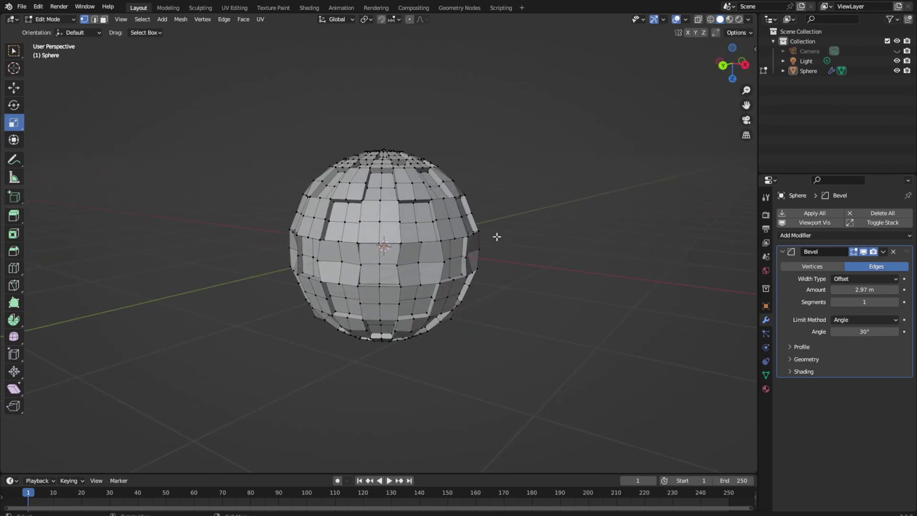
Step: Switch to edge selection and activate the Select Box tool
click(94, 19)
middle_drag(180, 192, 305, 212)
click(344, 210)
scroll(185, 206, up, 2)
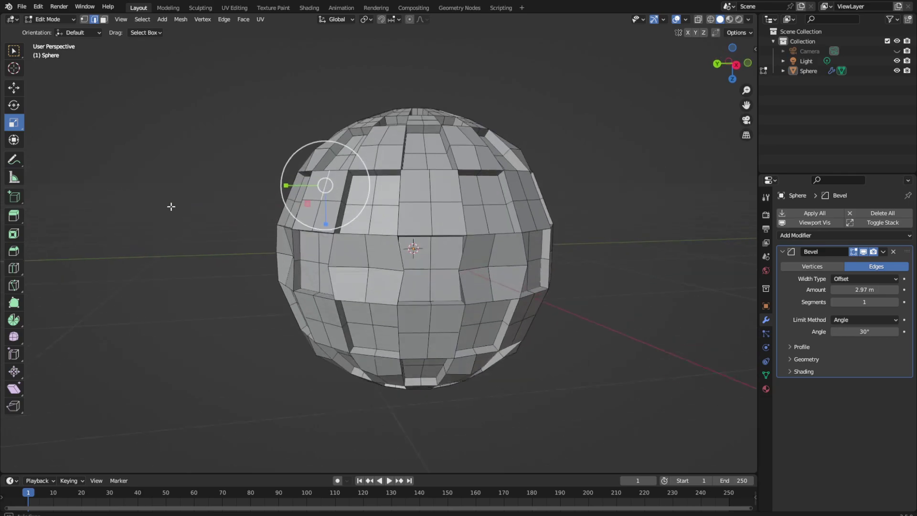
middle_drag(171, 205, 199, 205)
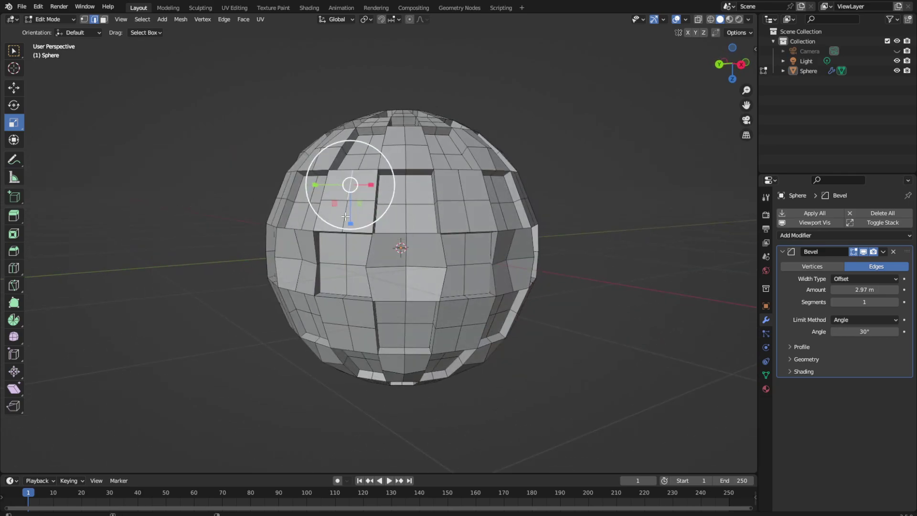
click(13, 55)
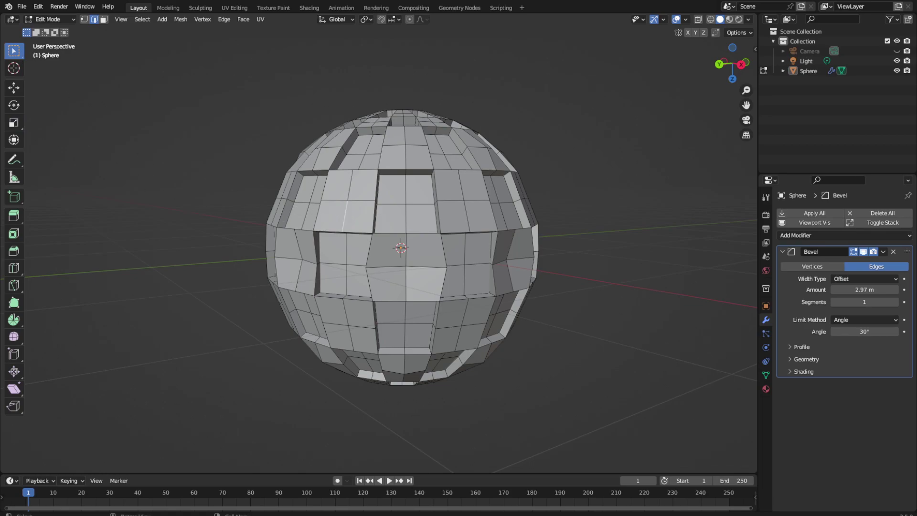
Step: Select the vertical centre edges of every other panel in the band just above the equator, all around the sphere
click(348, 186)
middle_drag(349, 213, 417, 201)
shift+click(429, 194)
shift+click(432, 217)
middle_drag(496, 205, 361, 243)
shift+click(435, 185)
scroll(432, 203, down, 3)
shift+click(350, 229)
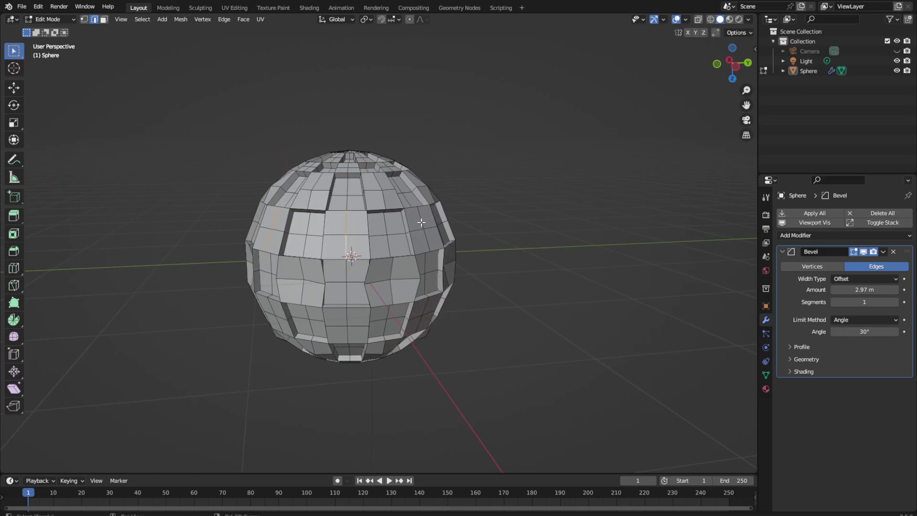
middle_drag(428, 237, 344, 234)
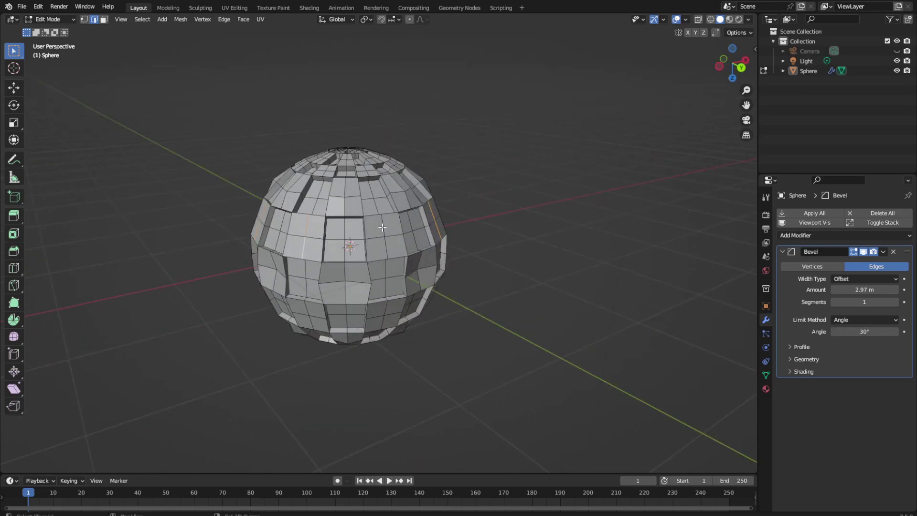
middle_drag(446, 245, 404, 233)
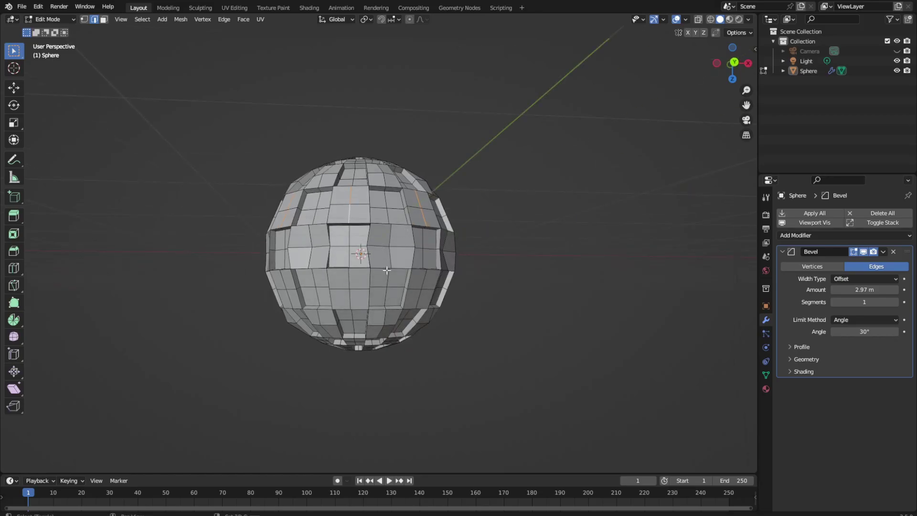
Step: Add the vertical centre edges of the matching panels in the band just below the equator to the selection
middle_drag(354, 302, 387, 290)
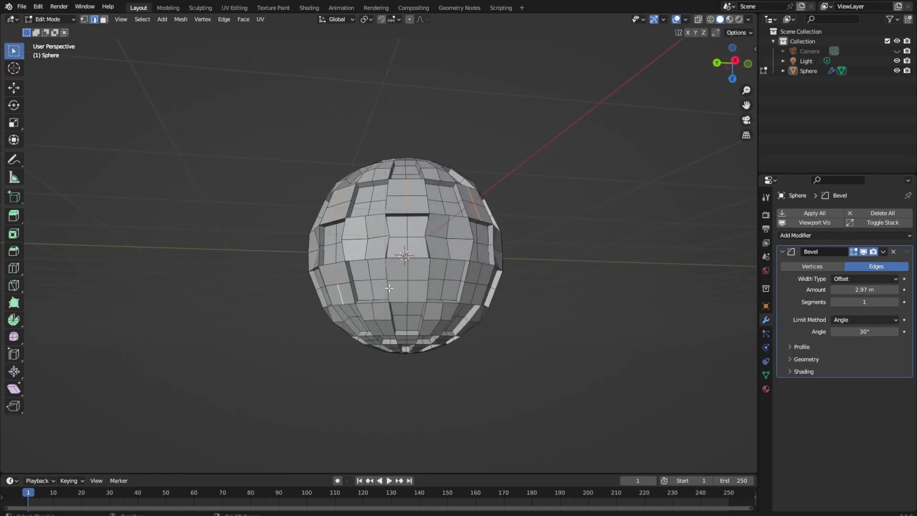
middle_drag(455, 290, 372, 274)
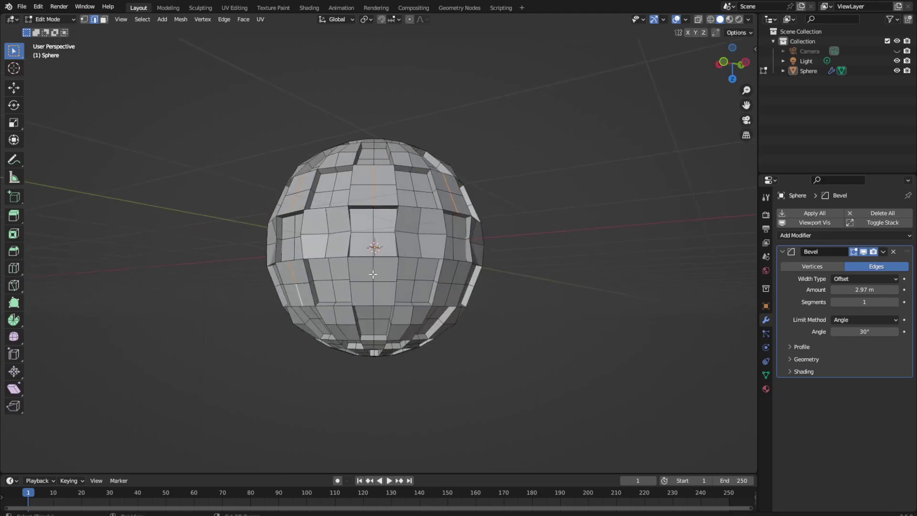
middle_drag(490, 295, 380, 302)
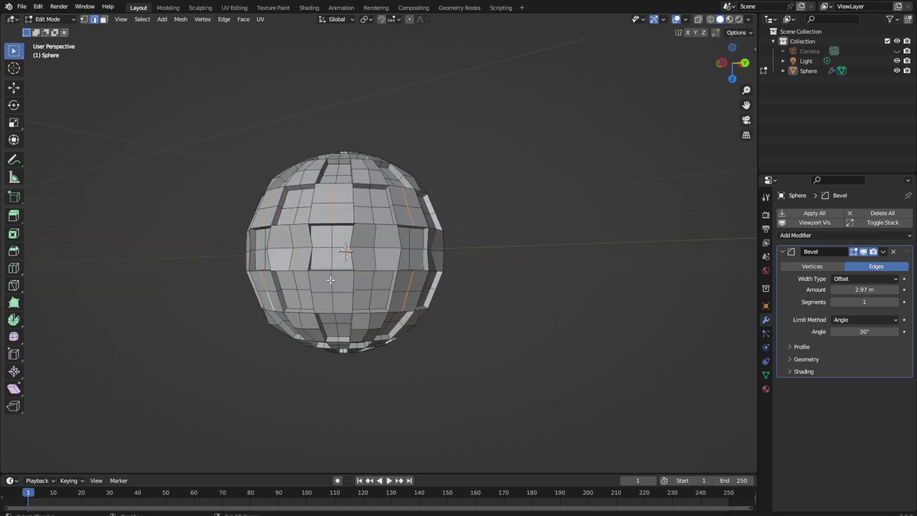
middle_drag(400, 253, 307, 247)
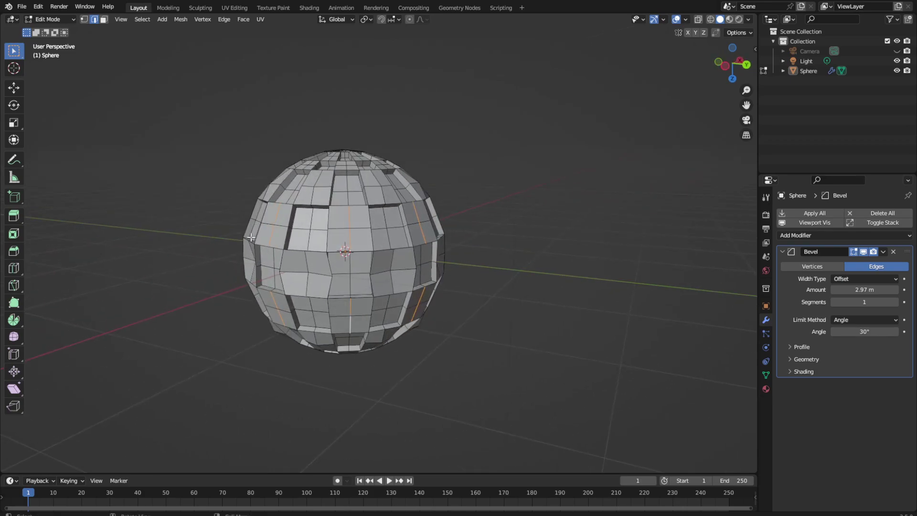
Step: Scale the selected vertical edges outward from the sphere's centre, then scale them slightly back in
click(13, 123)
drag(389, 236, 391, 236)
middle_drag(444, 234, 400, 245)
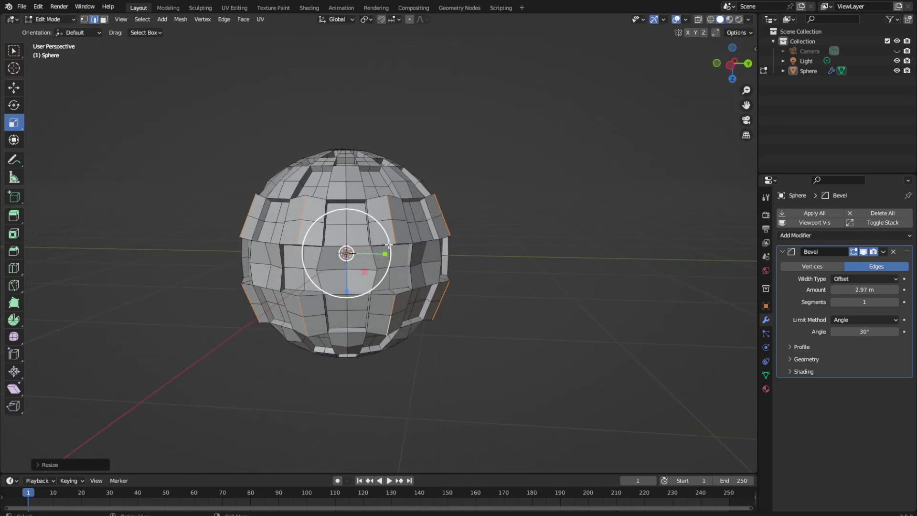
mouse_move(389, 245)
mouse_down()
mouse_move(404, 243)
mouse_move(372, 250)
mouse_up()
middle_drag(467, 229, 494, 229)
Step: Fine-tune the scale of the selected vertical edges and clear the selection
drag(393, 239, 413, 231)
right_click(412, 234)
middle_drag(475, 231, 428, 243)
drag(468, 201, 458, 244)
middle_drag(542, 209, 373, 239)
click(356, 267)
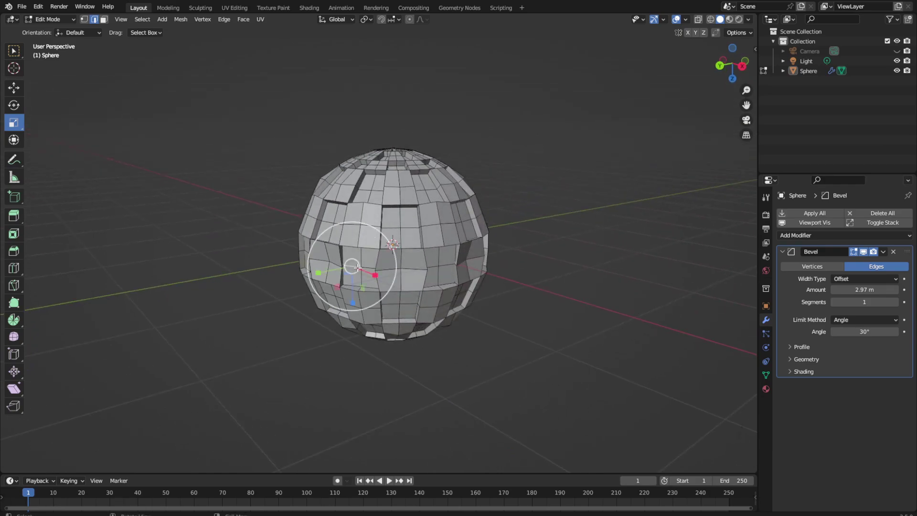
click(133, 231)
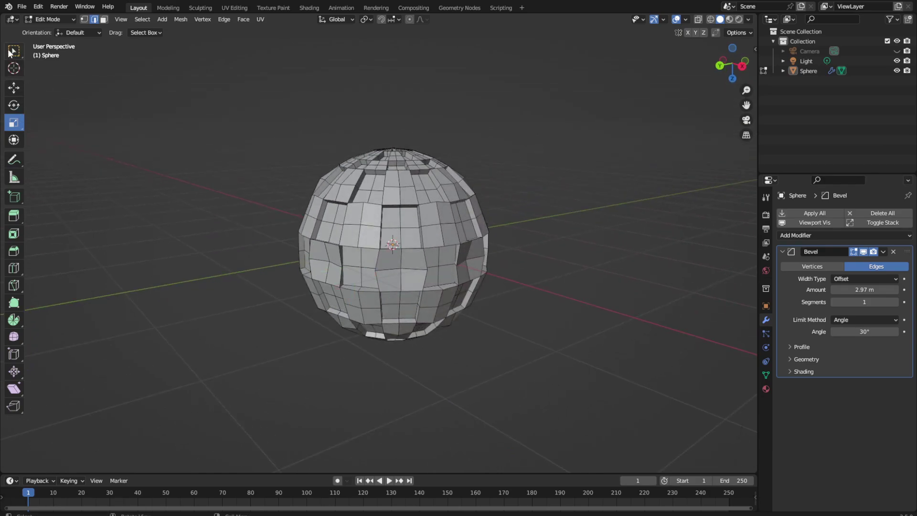
Step: Switch to face selection and start selecting one upper corner face on every other equatorial panel
click(103, 20)
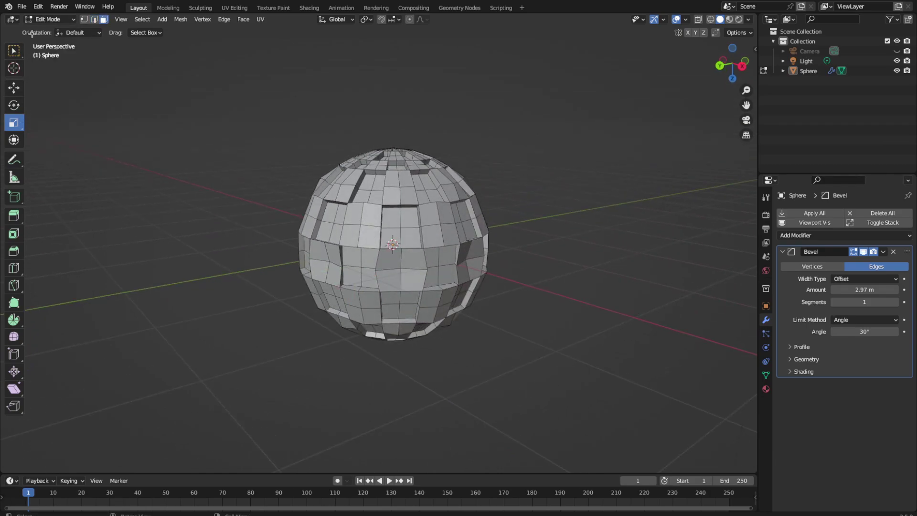
click(15, 50)
scroll(392, 328, up, 1)
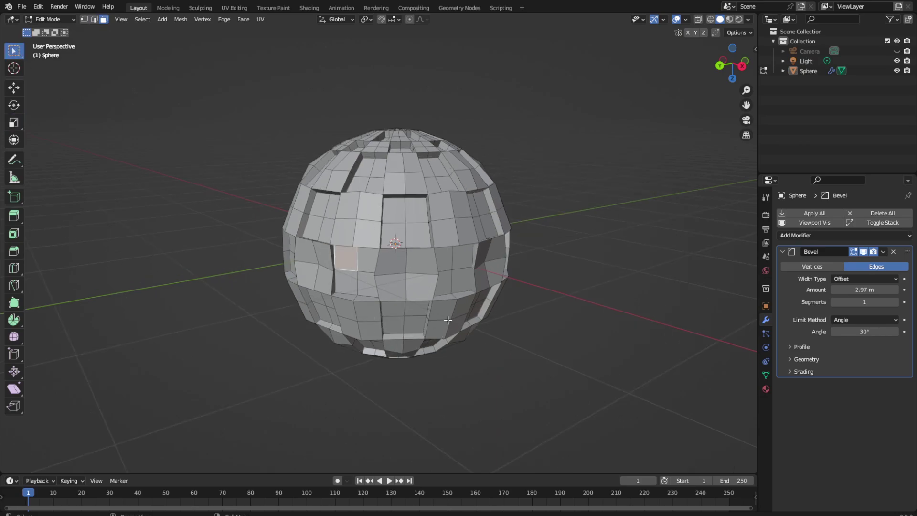
middle_drag(436, 312, 390, 258)
shift+click(399, 260)
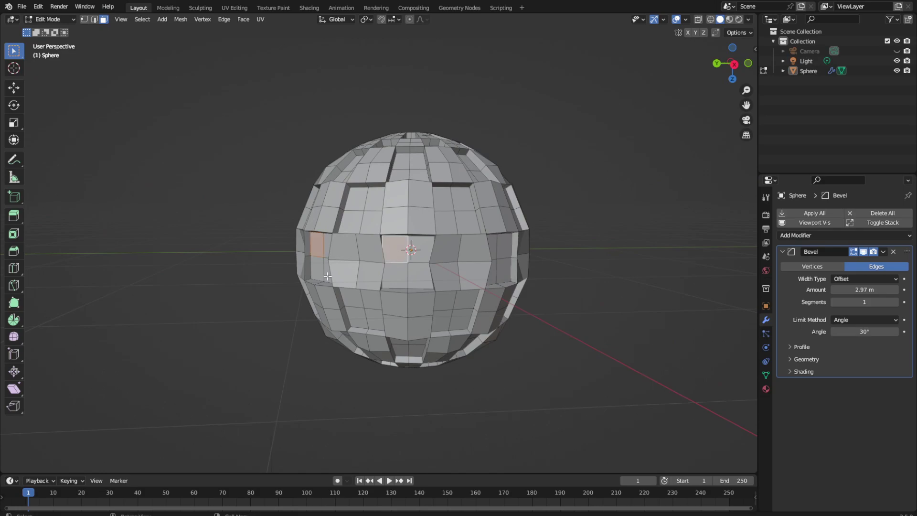
shift+click(424, 280)
middle_drag(422, 282, 362, 302)
shift+click(365, 275)
shift+click(368, 260)
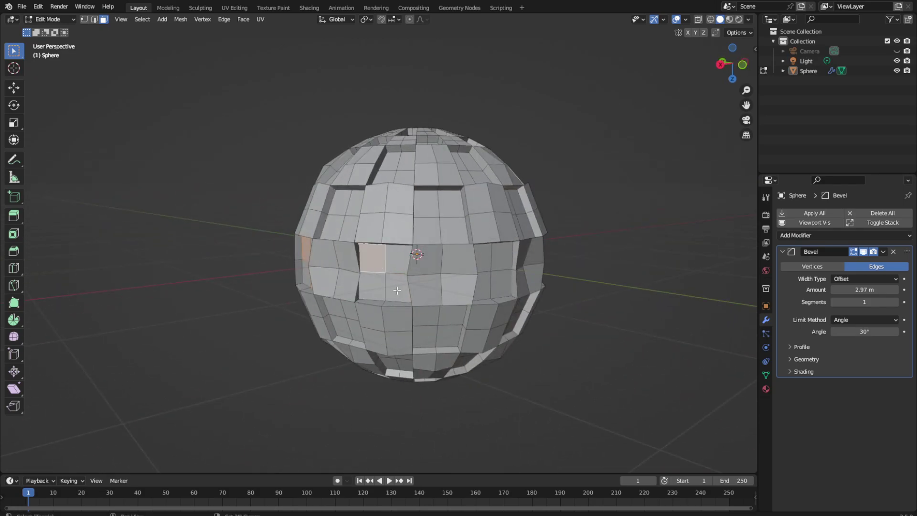
Step: Complete the selection of diagonally opposite upper-left and lower-right faces on every other equatorial panel around the sphere
middle_drag(471, 309, 417, 302)
shift+click(342, 238)
middle_drag(373, 264, 331, 250)
shift+click(331, 251)
shift+click(357, 280)
middle_drag(432, 328, 300, 305)
shift+click(312, 257)
shift+click(334, 285)
shift+click(308, 255)
shift+click(336, 282)
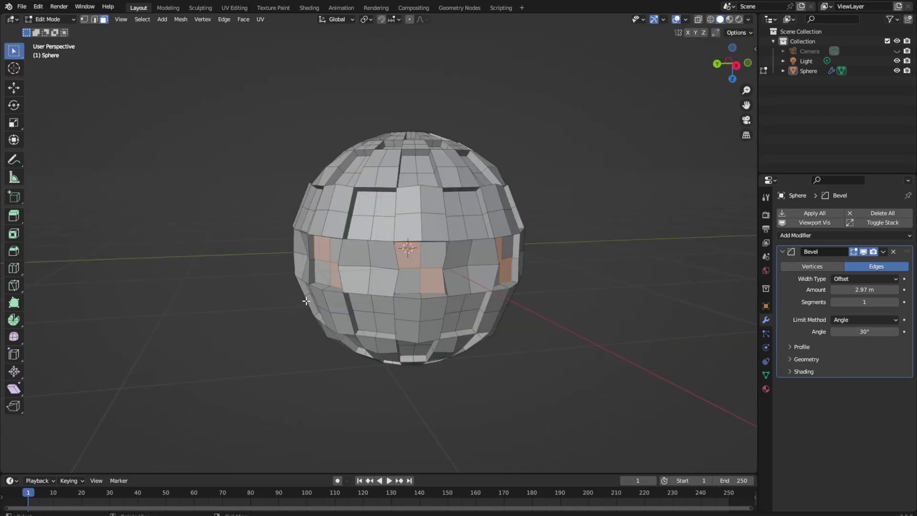
Step: Extrude the selected panel faces in place and scale them outward
key(e)
key(Escape)
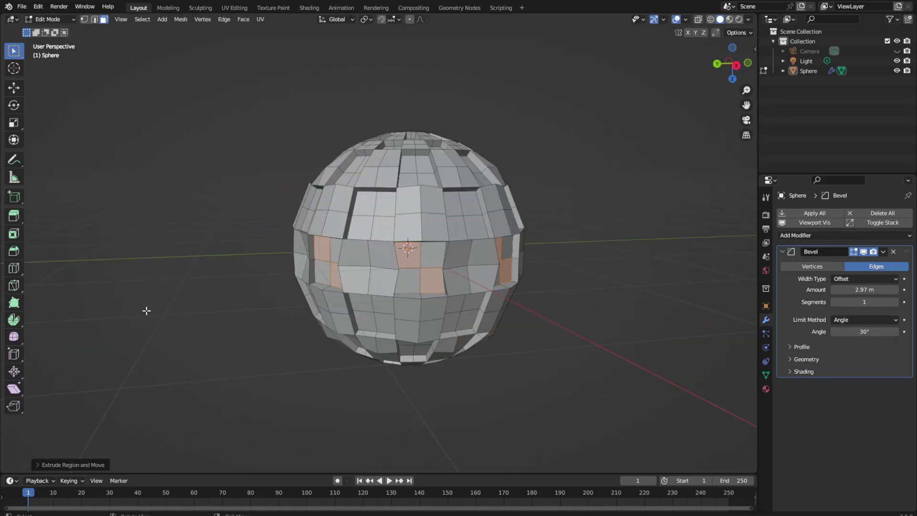
click(13, 127)
drag(449, 239, 462, 238)
drag(463, 239, 521, 237)
Step: Scale the extruded faces down by about 0.43, back towards the sphere's surface
scroll(581, 278, down, 5)
middle_drag(582, 280, 548, 304)
key(s)
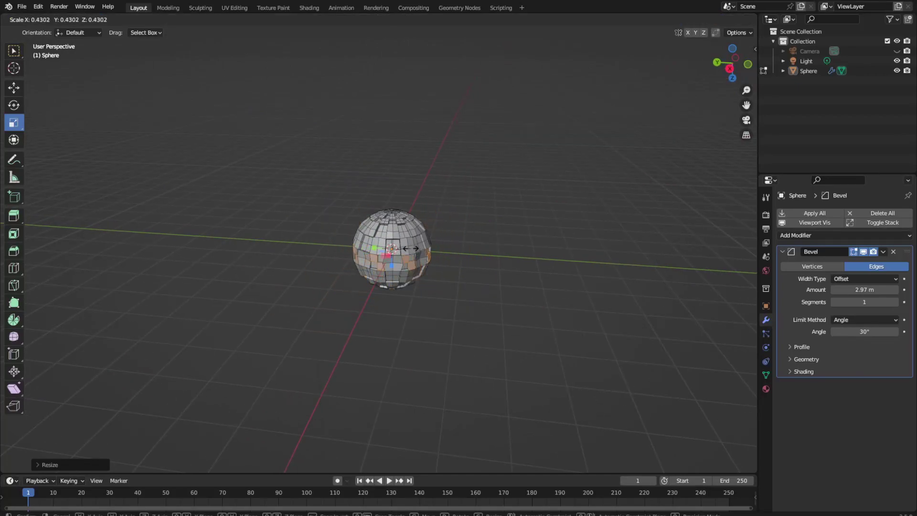
click(412, 248)
scroll(497, 304, up, 5)
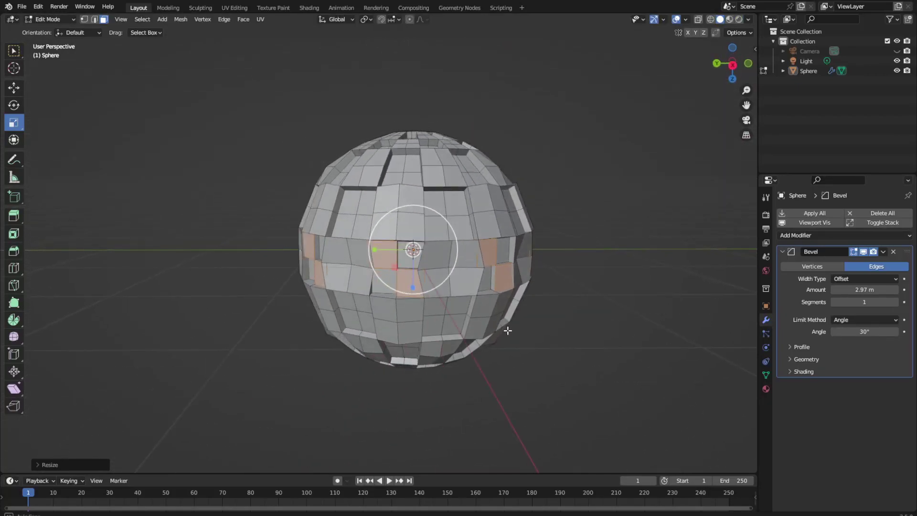
Step: Scale the extruded faces outward by about 1.06, then enlarge them slightly by about 1.01
key(s)
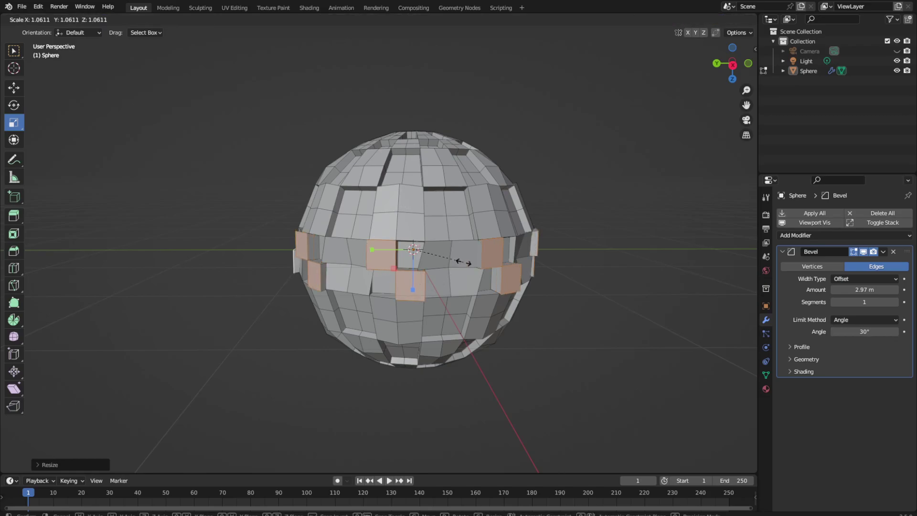
click(469, 263)
middle_drag(470, 263, 465, 335)
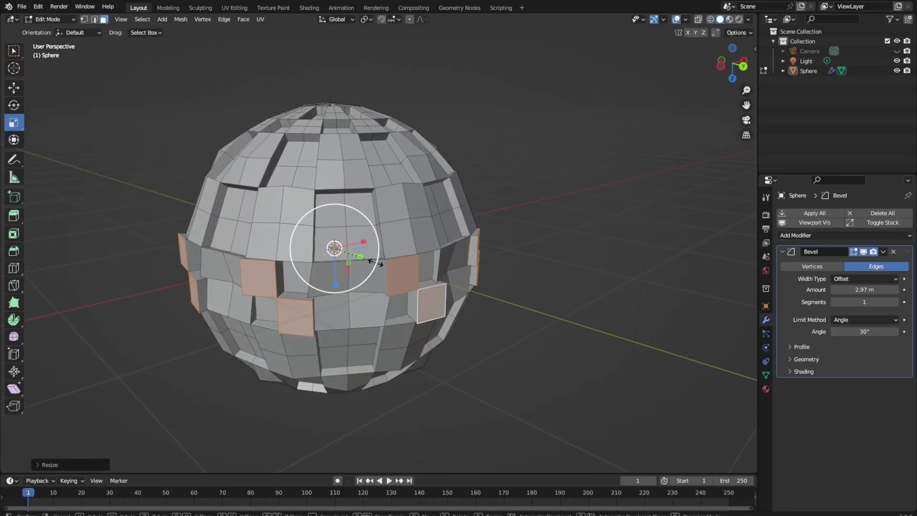
key(s)
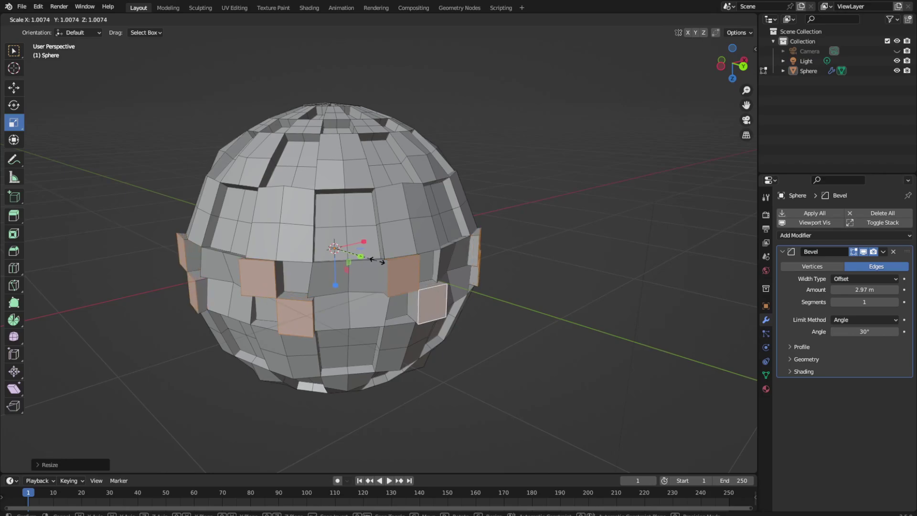
click(377, 261)
Step: Check the raised faces from below and around, adjust their scale slightly and clear the selection
middle_drag(378, 261, 166, 381)
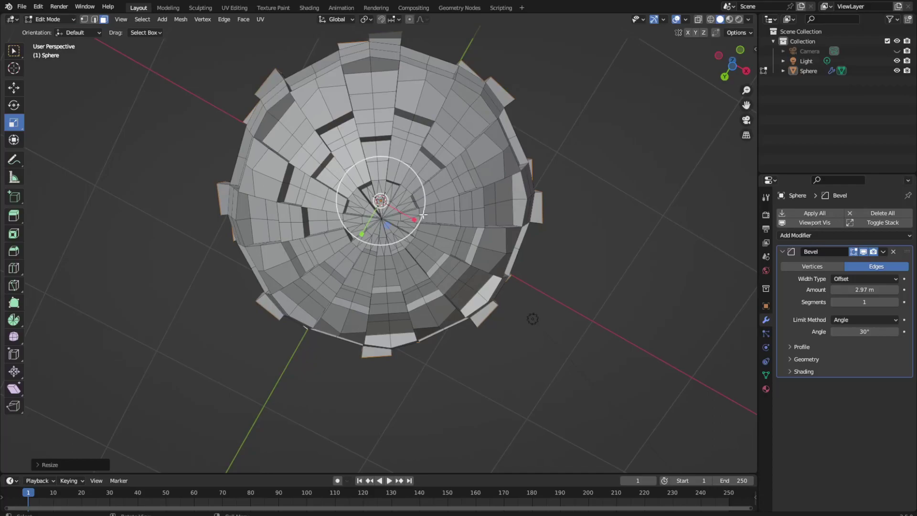
scroll(538, 245, down, 1)
middle_drag(538, 246, 534, 244)
drag(396, 249, 394, 245)
middle_drag(578, 285, 604, 231)
scroll(551, 239, down, 4)
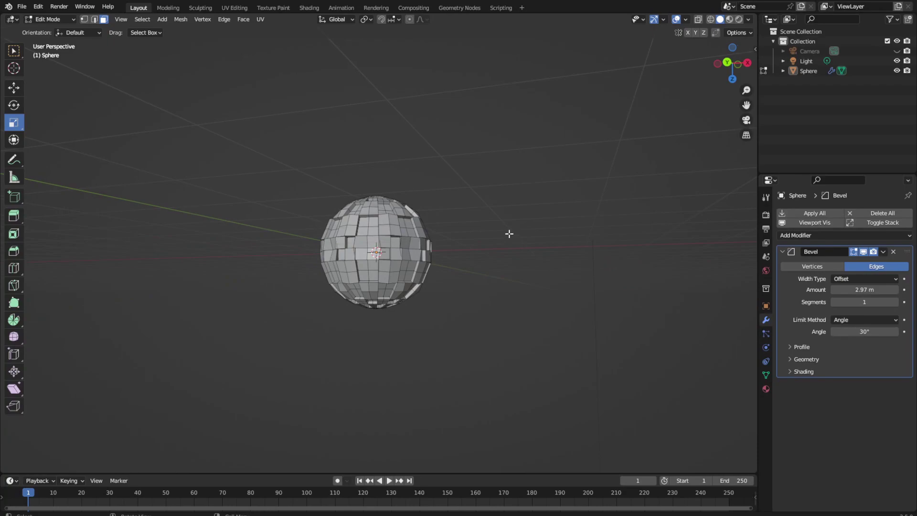
Step: Save the file and switch the sphere to Object Mode
scroll(542, 200, up, 3)
middle_drag(542, 201, 538, 217)
key(ctrl+s)
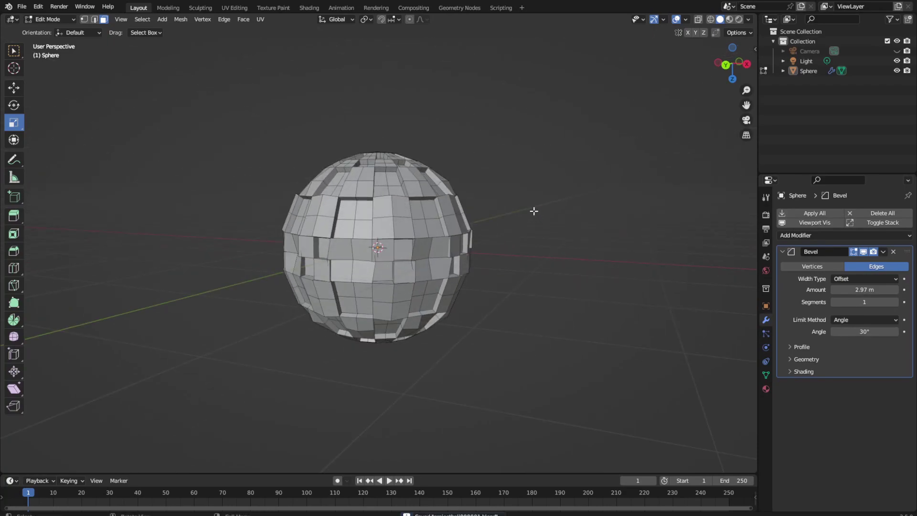
middle_drag(504, 152, 493, 216)
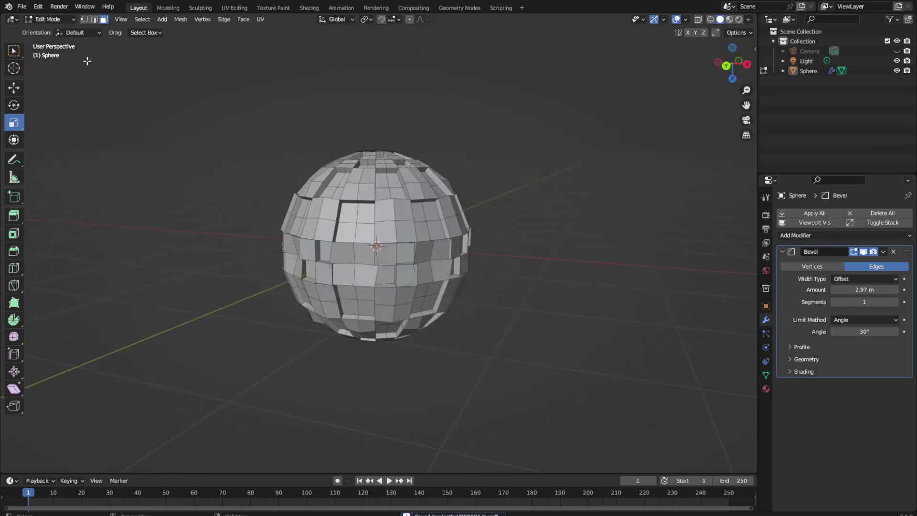
click(53, 22)
click(53, 30)
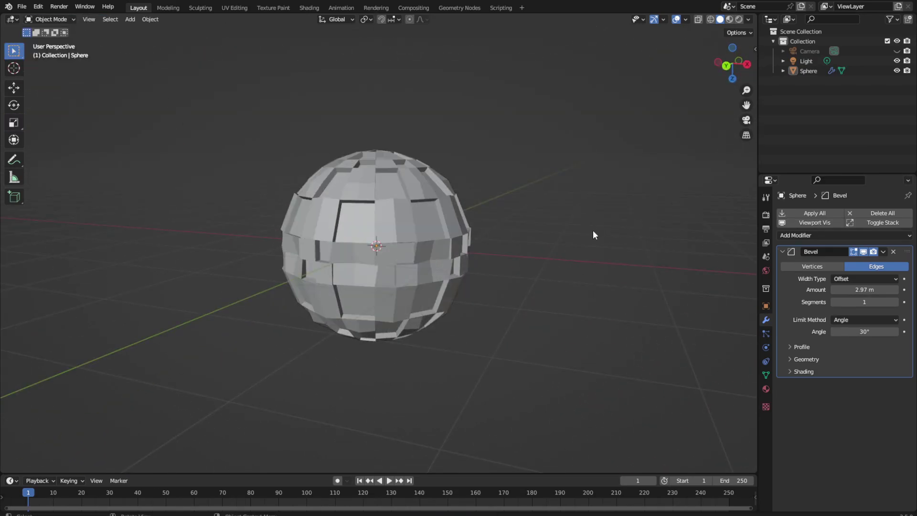
Step: Examine the sphere from several sides in wireframe, material preview and rendered shading, ending in solid shading
drag(595, 227, 592, 234)
middle_drag(586, 248, 404, 267)
scroll(545, 287, up, 5)
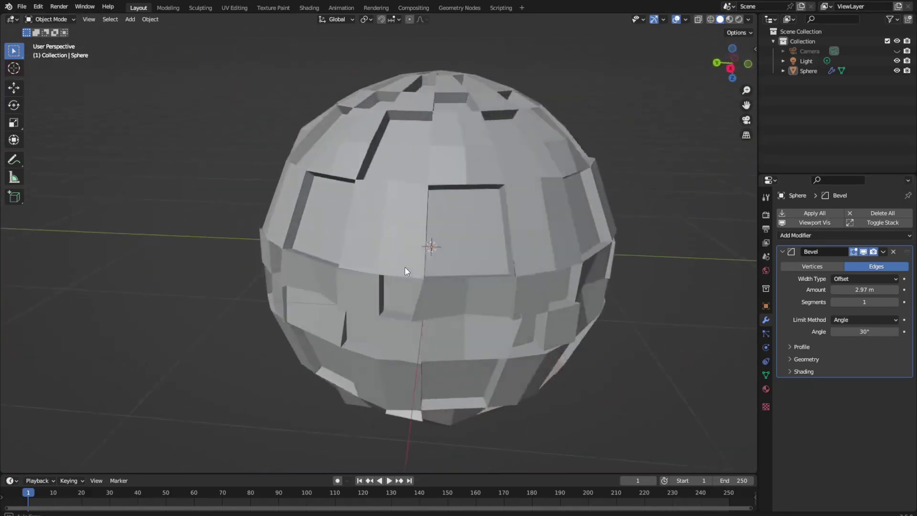
scroll(403, 268, down, 6)
middle_drag(494, 257, 547, 243)
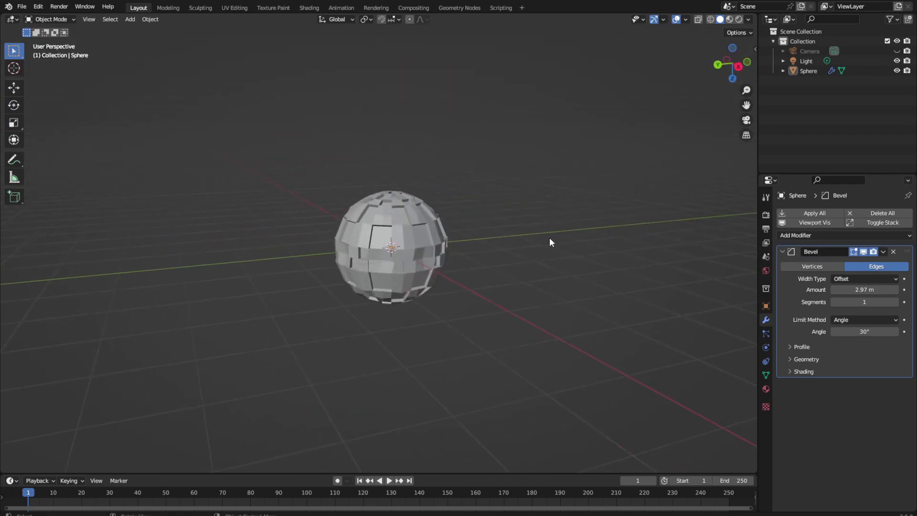
click(710, 19)
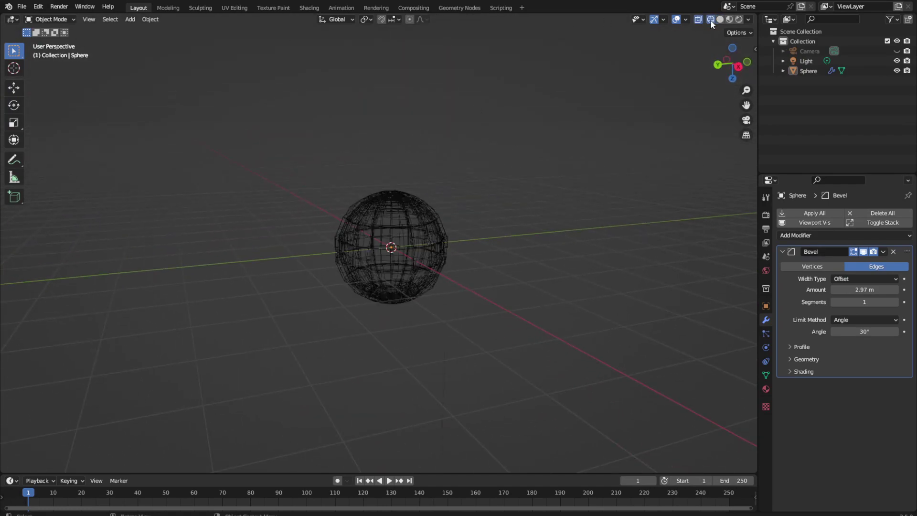
scroll(553, 208, up, 3)
mouse_move(553, 208)
middle_down()
mouse_move(580, 242)
mouse_move(594, 196)
middle_up()
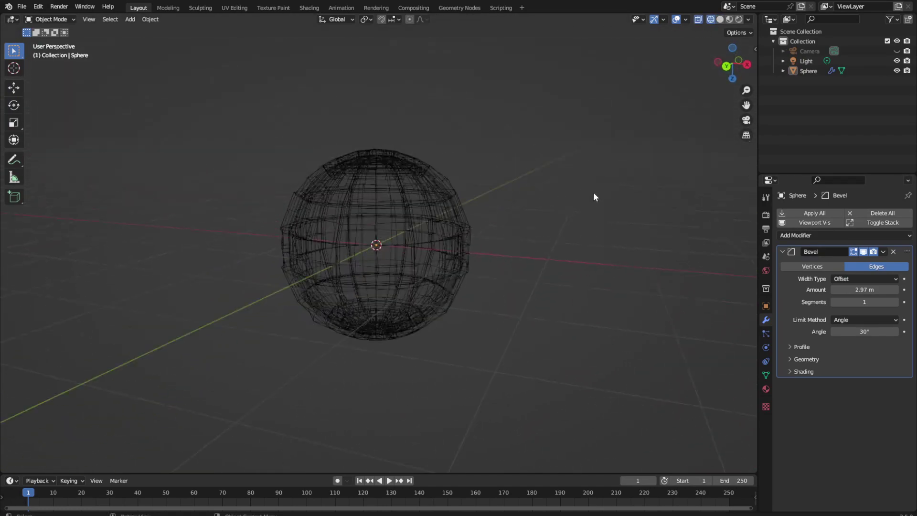
click(718, 19)
click(728, 19)
click(737, 19)
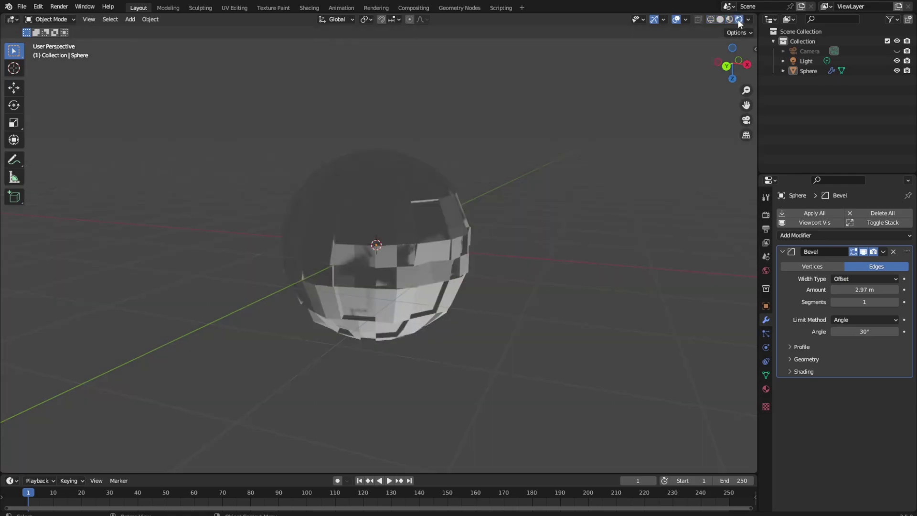
mouse_move(596, 263)
middle_down()
mouse_move(479, 244)
mouse_move(488, 250)
mouse_move(486, 330)
middle_up()
click(708, 19)
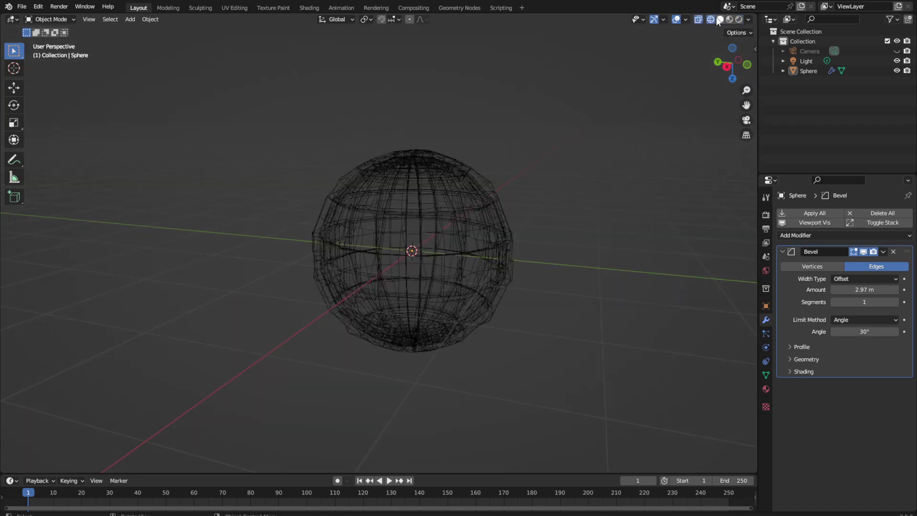
click(720, 19)
Step: In Edit Mode, select the four vertices diagonally around an equatorial panel, above and below the equator, and scale them slightly apart
click(52, 20)
click(45, 40)
middle_drag(463, 216, 392, 247)
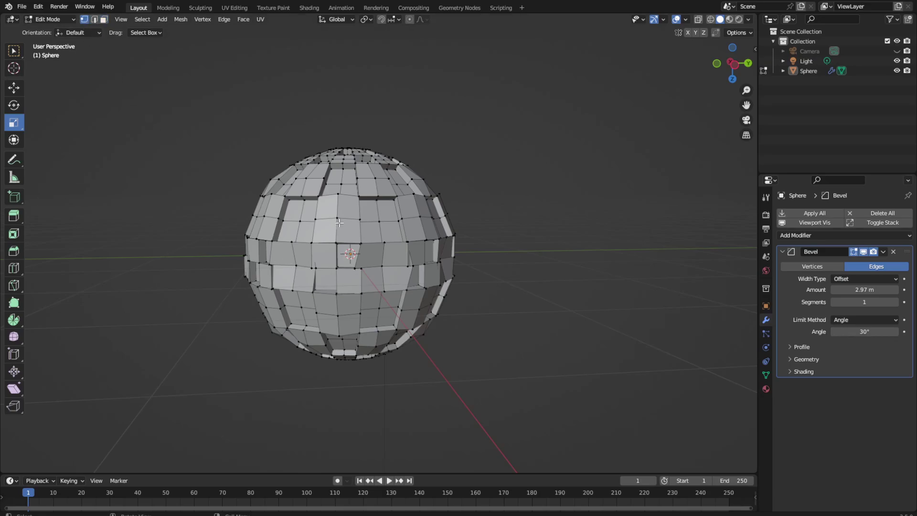
click(316, 219)
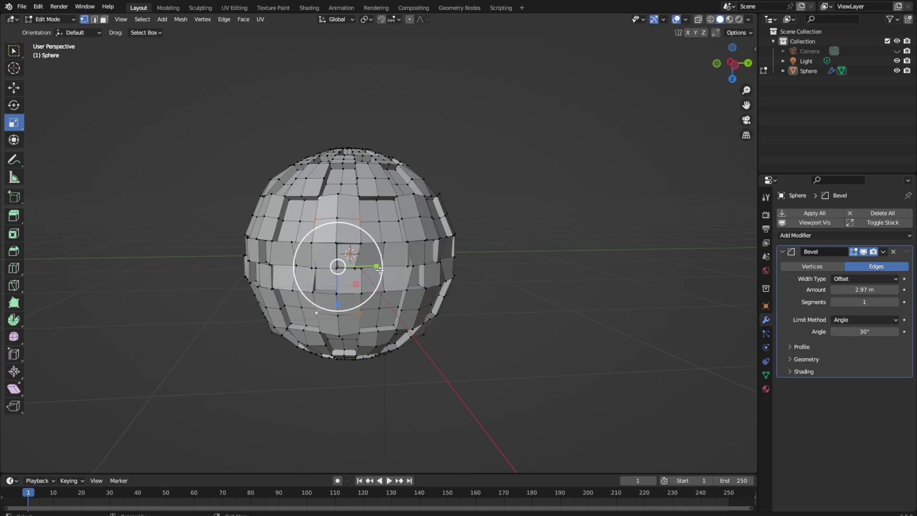
drag(376, 265, 387, 266)
Step: Select the matching four corner vertices around the next equatorial panel and enlarge their spacing slightly with a scale
middle_drag(482, 300, 430, 299)
click(315, 219)
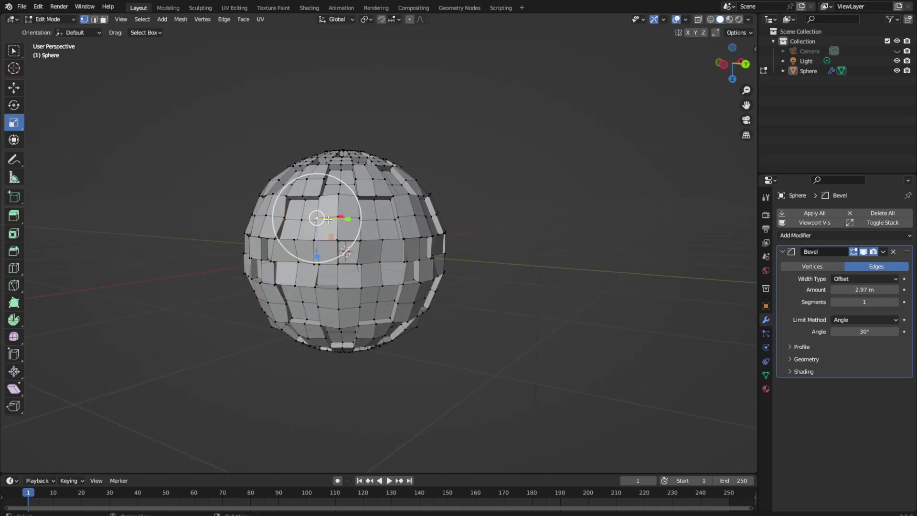
shift+click(358, 218)
shift+click(359, 309)
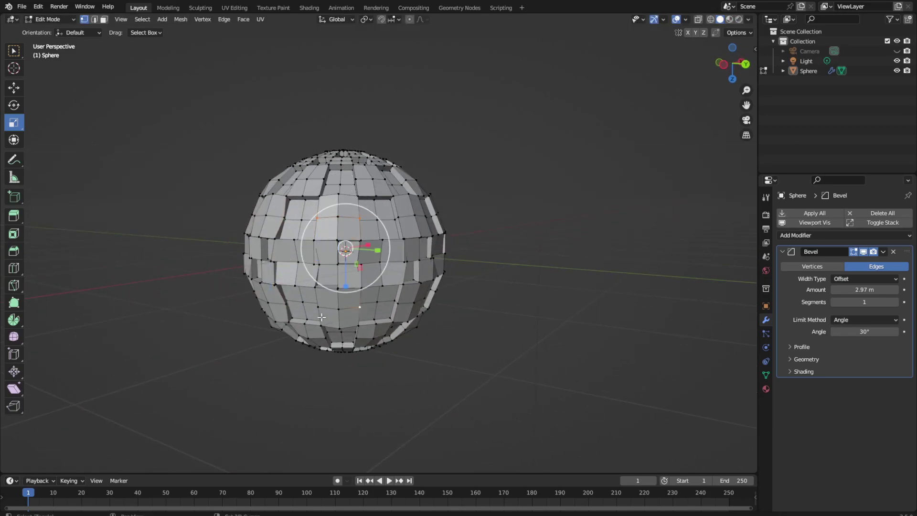
shift+click(318, 308)
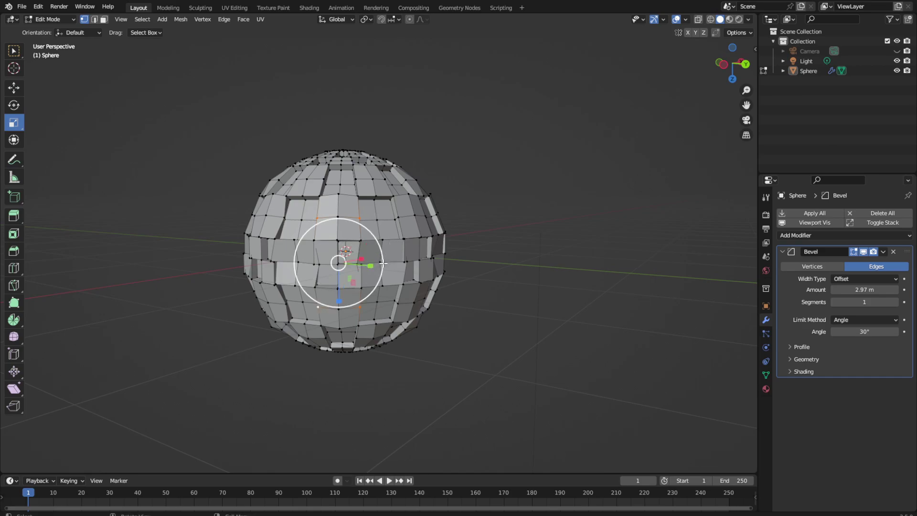
drag(384, 262, 394, 262)
Step: Move round to the following equatorial panel, select its four surrounding corner vertices and scale them slightly outward
mouse_move(423, 292)
middle_down()
mouse_move(338, 300)
mouse_move(466, 303)
mouse_move(438, 300)
middle_up()
drag(357, 308, 357, 307)
middle_drag(357, 307, 396, 301)
click(334, 303)
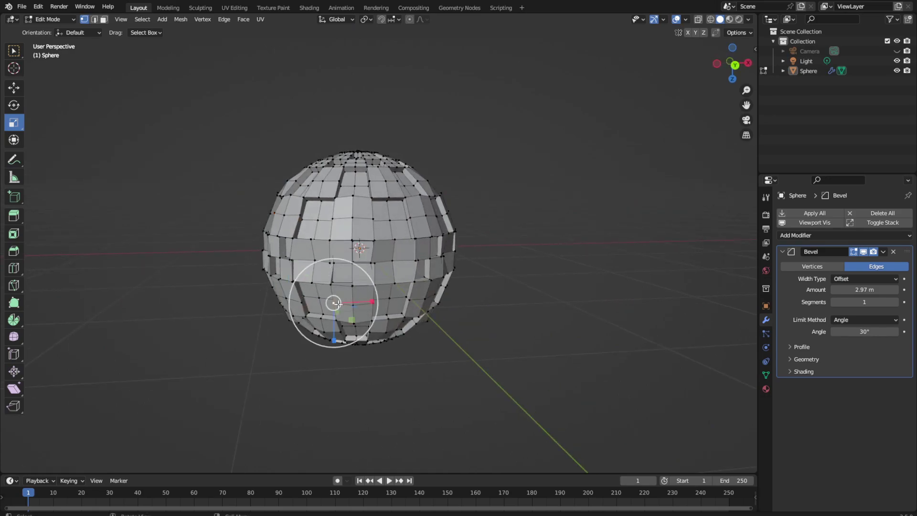
shift+click(371, 306)
shift+click(377, 219)
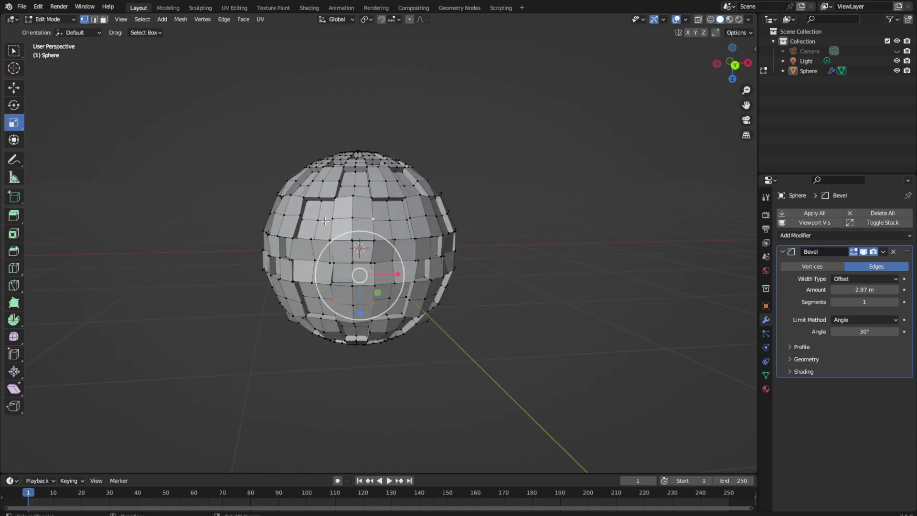
shift+click(331, 219)
drag(391, 261, 400, 261)
Step: Reshape the adjacent equatorial panel group by selecting its four corner vertices and scaling them
middle_drag(477, 284, 413, 295)
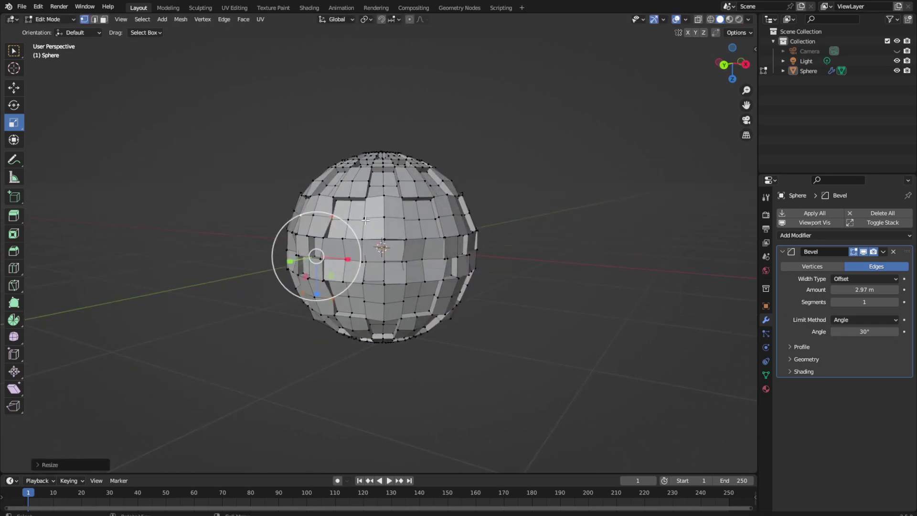
click(365, 219)
shift+click(403, 219)
shift+click(404, 302)
shift+click(364, 302)
drag(431, 260, 381, 291)
Step: Scale up the next panel group's four corner vertices, then compress them along the Z axis
middle_drag(499, 317, 429, 316)
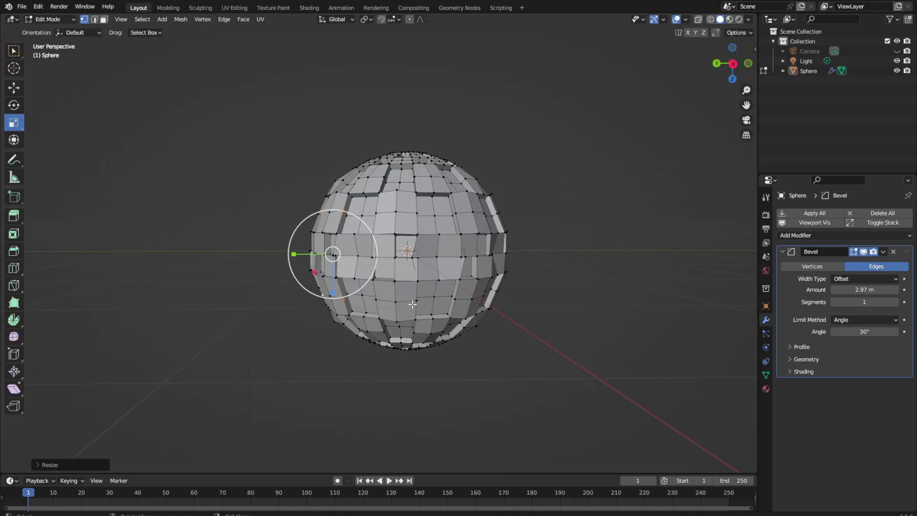
click(416, 301)
shift+click(375, 302)
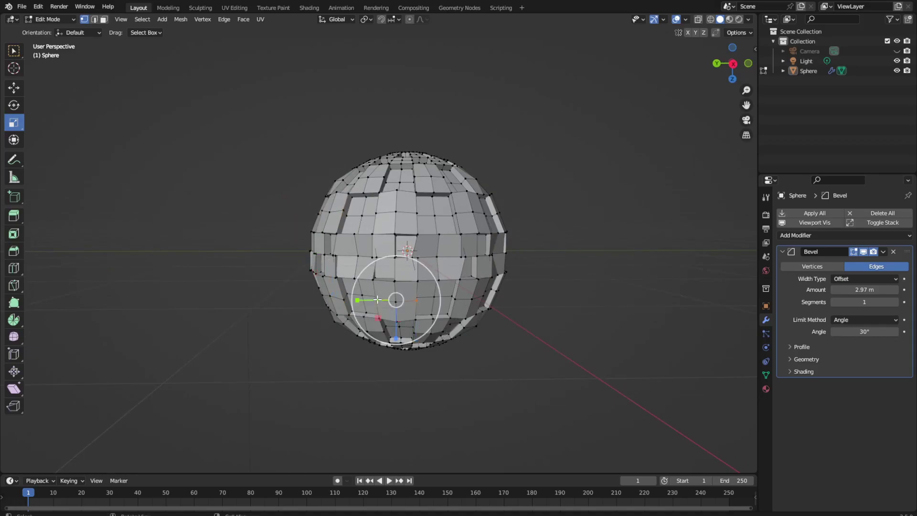
shift+click(374, 214)
shift+click(416, 214)
middle_drag(427, 277, 430, 280)
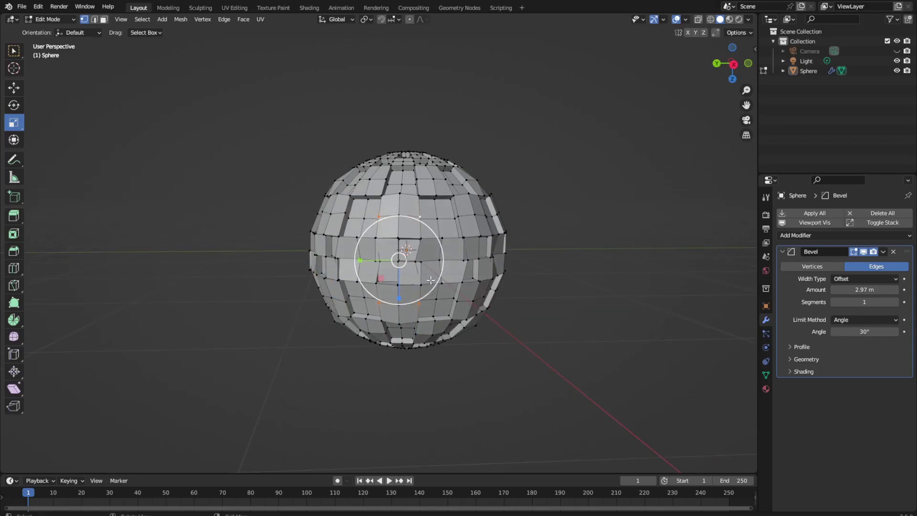
mouse_move(444, 249)
mouse_down()
mouse_move(453, 248)
mouse_move(447, 262)
mouse_up()
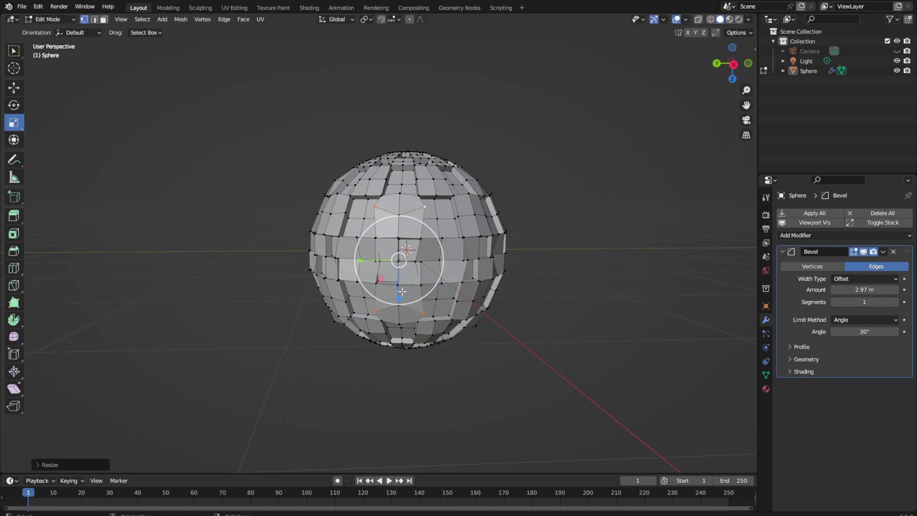
drag(396, 297, 395, 294)
Step: Scale the following panel group's four corner vertices outward, then scale them by about 0.77 along Z
middle_drag(451, 289, 401, 292)
click(394, 307)
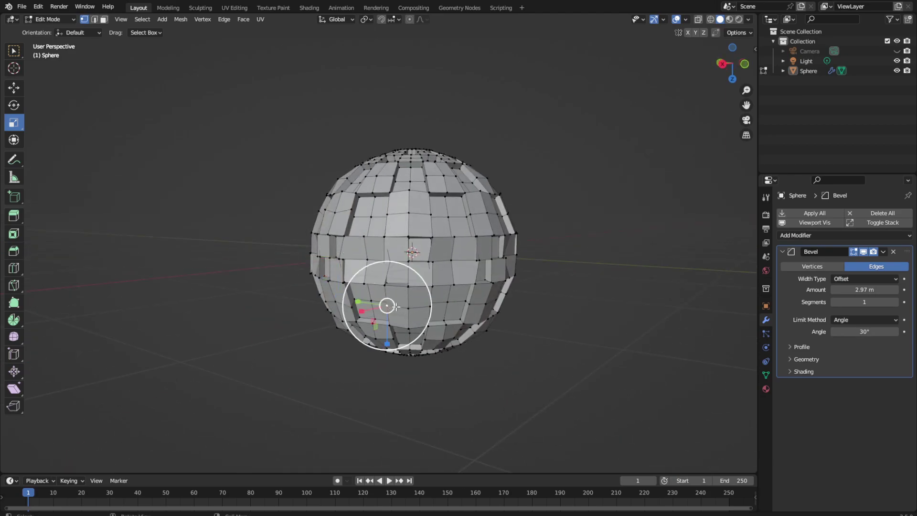
shift+click(430, 306)
shift+click(431, 214)
shift+click(386, 214)
drag(456, 252, 472, 250)
key(s)
key(z)
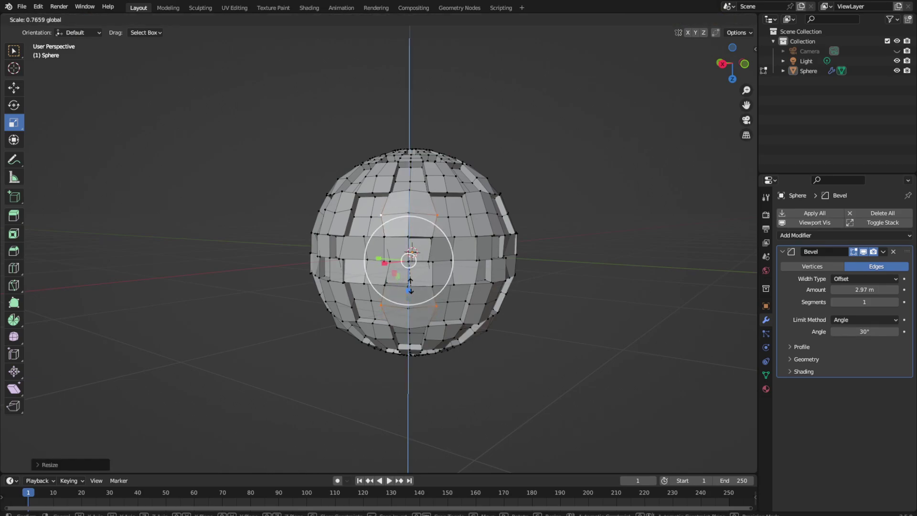
click(410, 285)
Step: Select the four corner vertices of another equatorial panel group, enlarge their spacing and reduce it slightly along Z
middle_drag(410, 285, 386, 331)
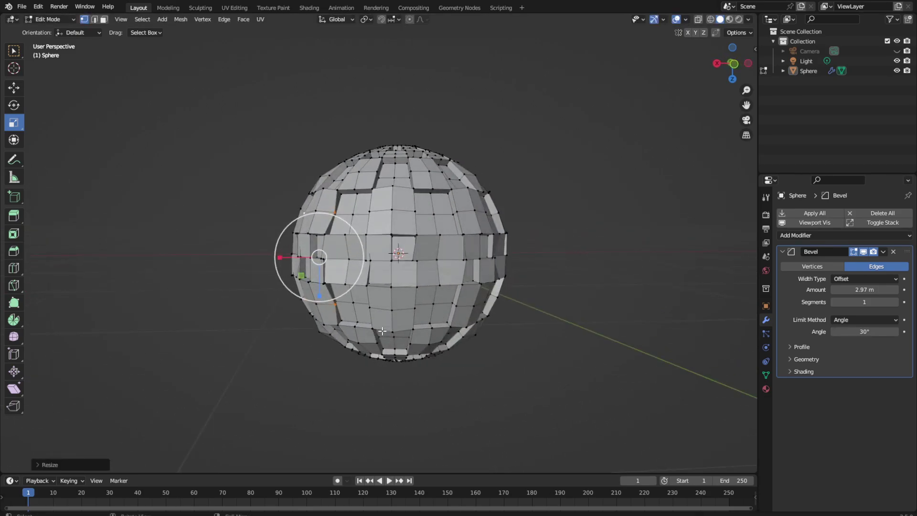
click(375, 307)
shift+click(415, 308)
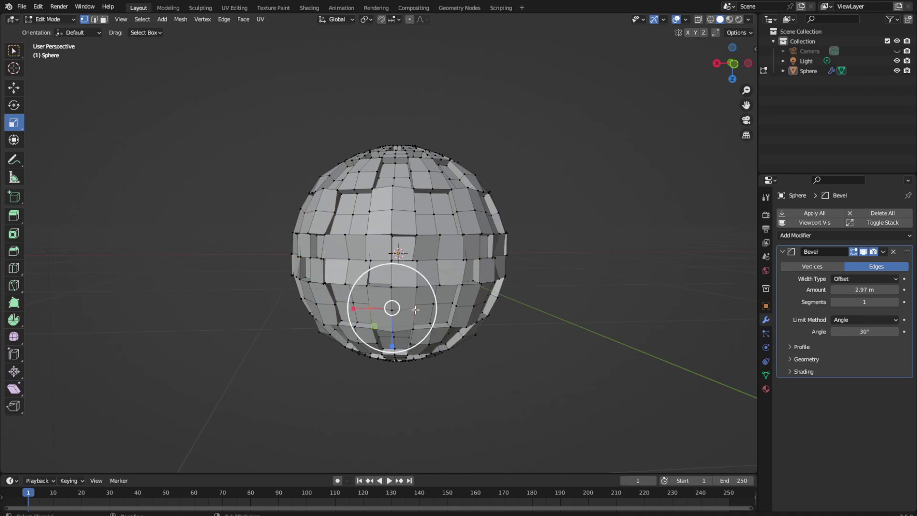
shift+click(415, 212)
shift+click(374, 214)
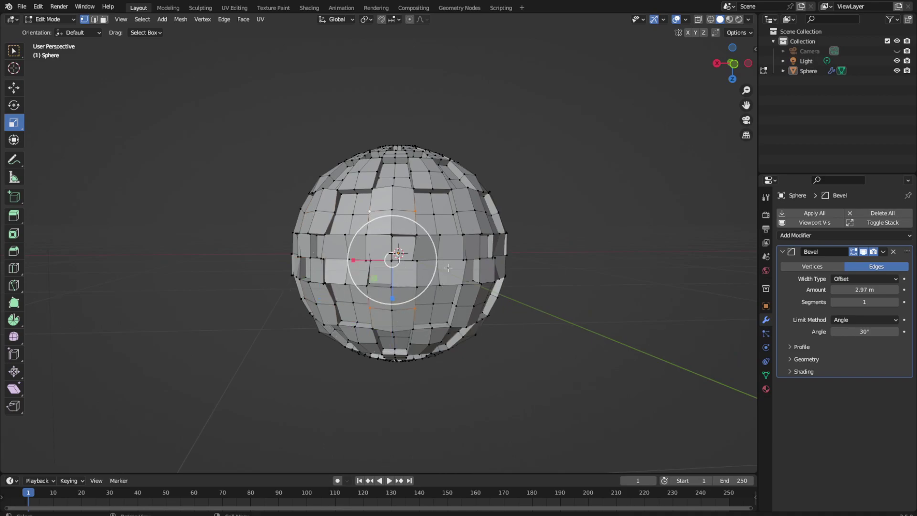
key(s)
click(406, 297)
drag(391, 298, 392, 293)
Step: Select the four corner vertices of the last untreated equatorial panel group and scale them to match the others
middle_drag(587, 363, 528, 377)
click(341, 210)
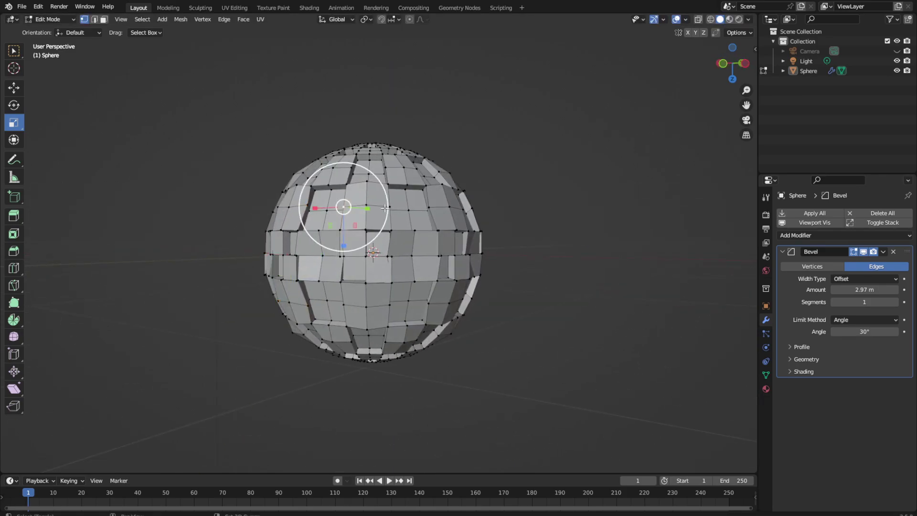
shift+click(389, 209)
shift+click(389, 307)
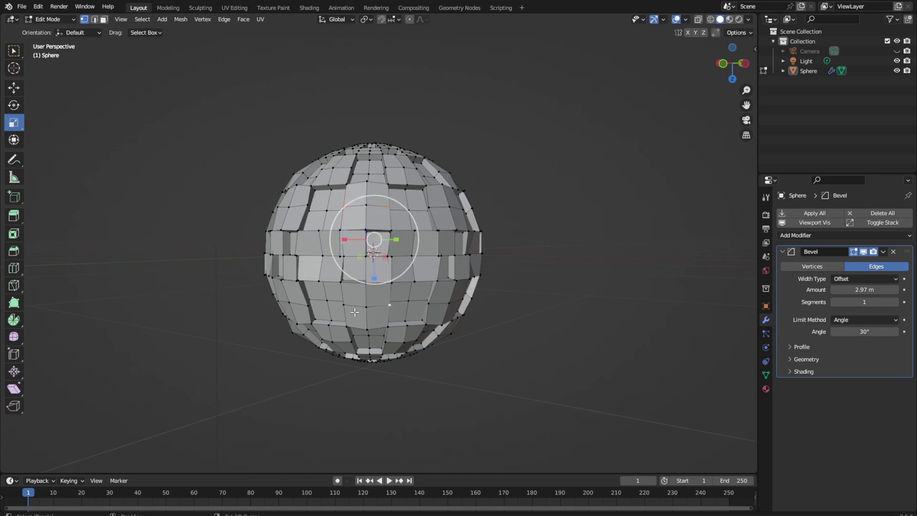
shift+click(345, 305)
drag(403, 283, 366, 286)
Step: Clear the vertex selection and save the file
click(570, 201)
middle_drag(571, 267, 554, 281)
scroll(555, 280, down, 3)
scroll(542, 290, up, 3)
key(ctrl+s)
scroll(544, 292, down, 2)
middle_drag(546, 291, 534, 269)
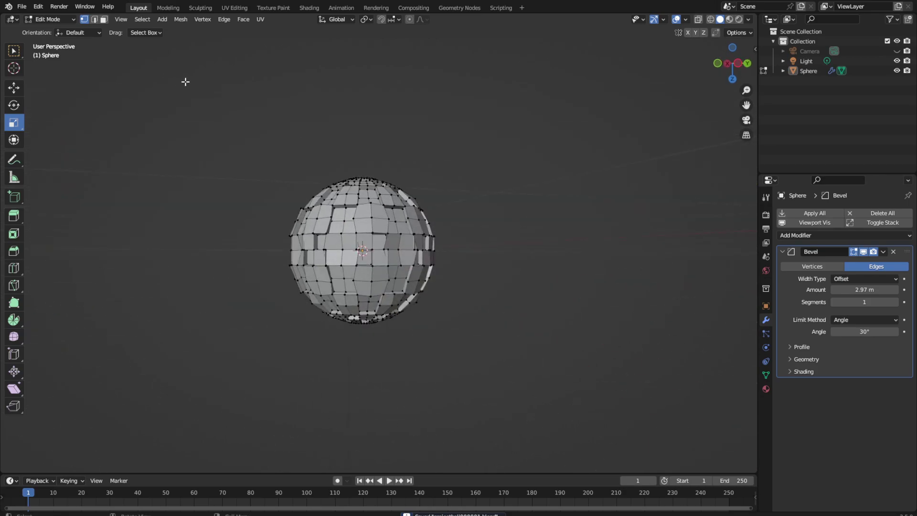
Step: Return the sphere to Object Mode and check its reshaped panels from another side
click(50, 19)
click(51, 27)
scroll(368, 181, down, 2)
scroll(511, 184, up, 2)
middle_drag(465, 153, 592, 144)
scroll(609, 150, up, 4)
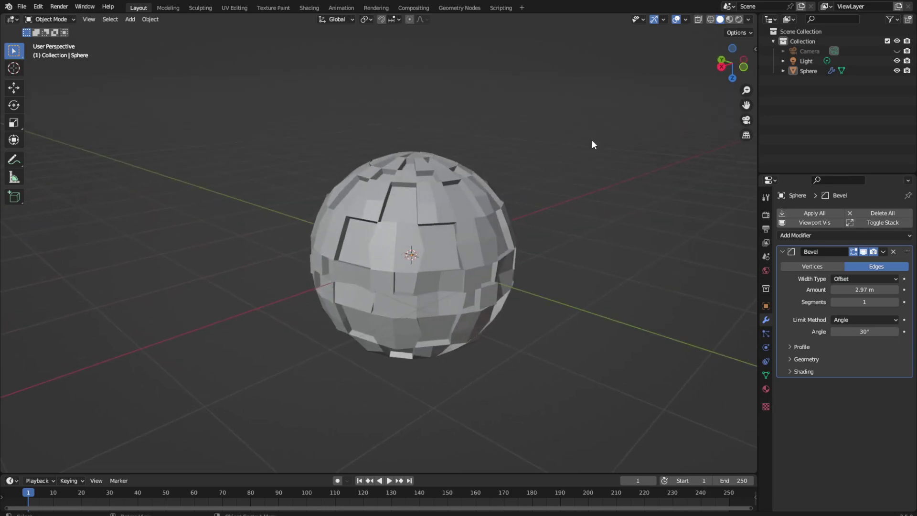
Step: Select the sphere and create a new material for it
click(766, 389)
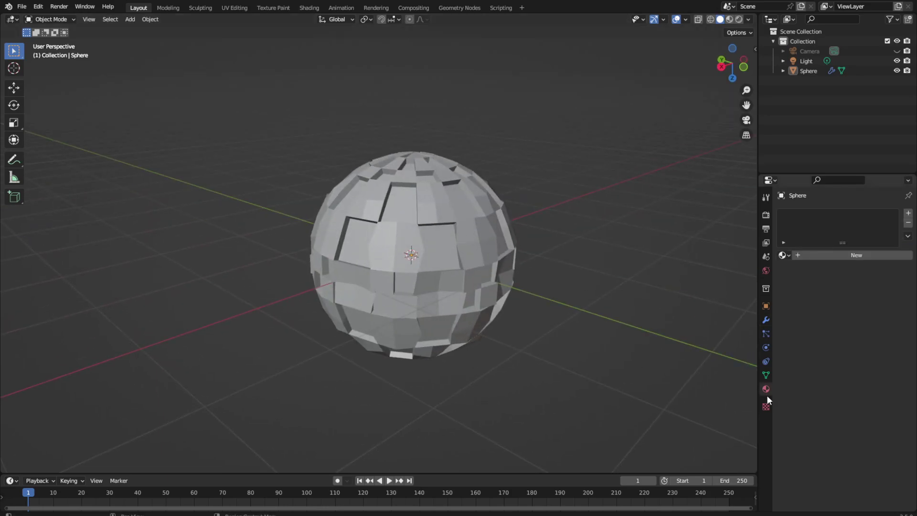
click(329, 231)
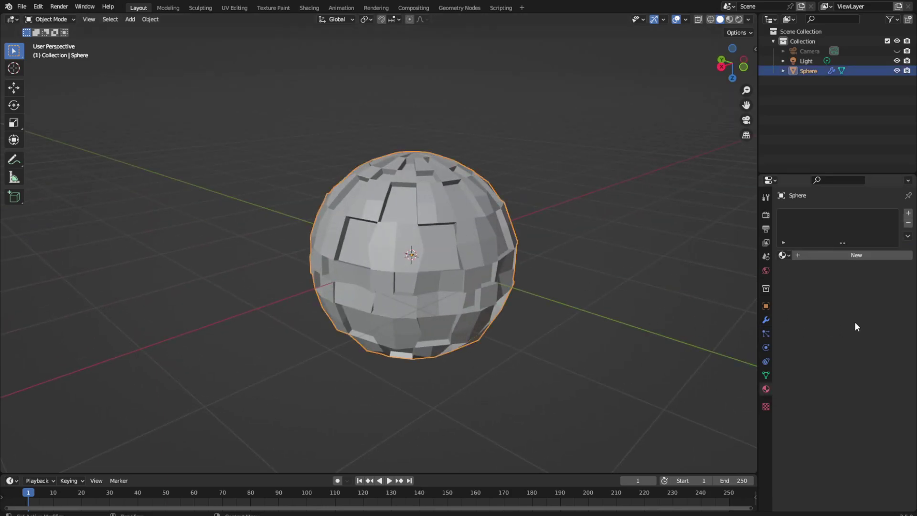
double_click(852, 256)
click(501, 338)
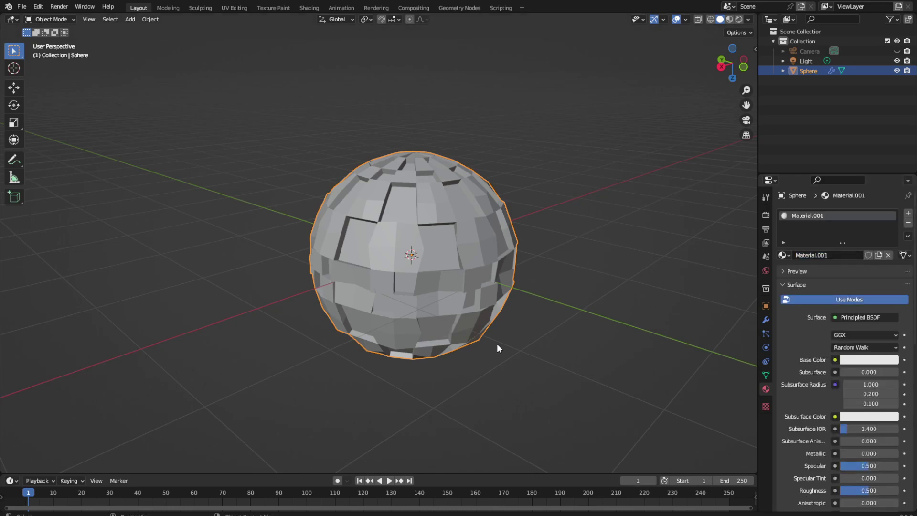
Step: Change the timeline area to the Shader Editor and enlarge it to show the sphere's material nodes
click(11, 480)
click(30, 447)
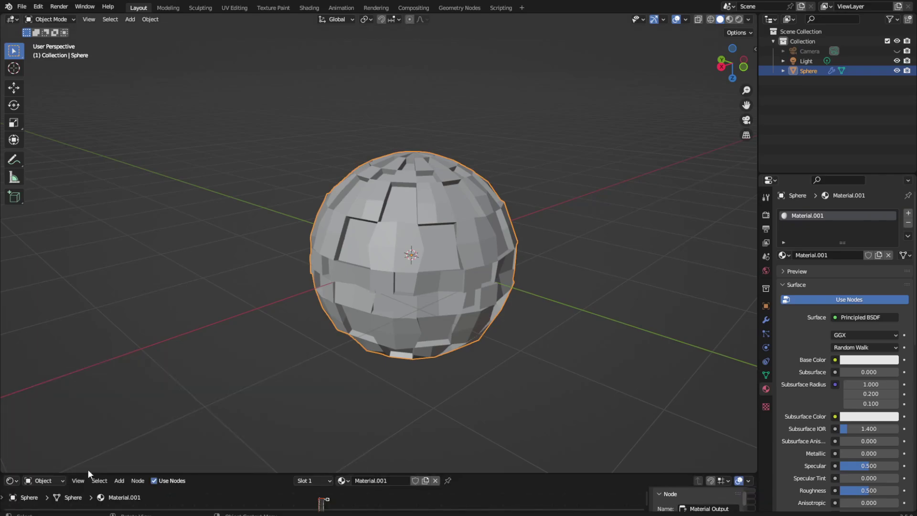
drag(242, 472, 237, 297)
scroll(317, 463, up, 12)
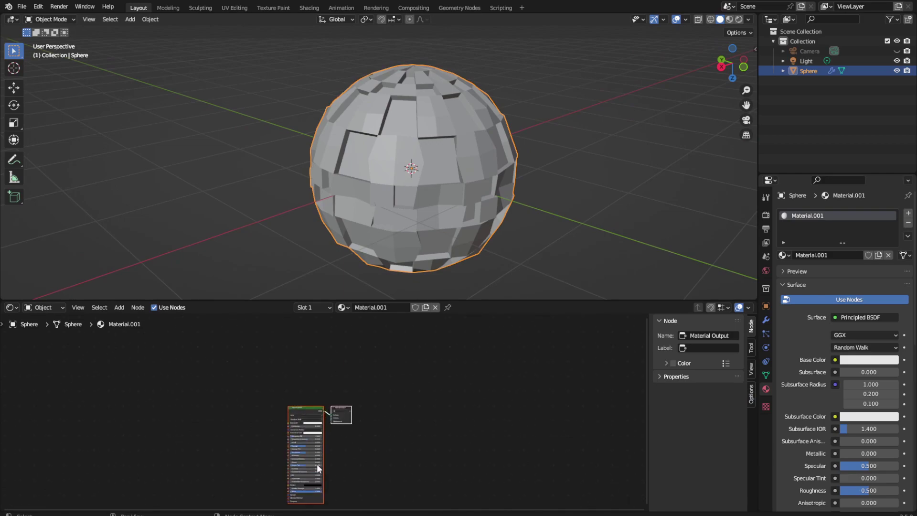
Step: Darken the Principled BSDF base color of the sphere's material to near-black
middle_drag(299, 456, 368, 409)
click(369, 410)
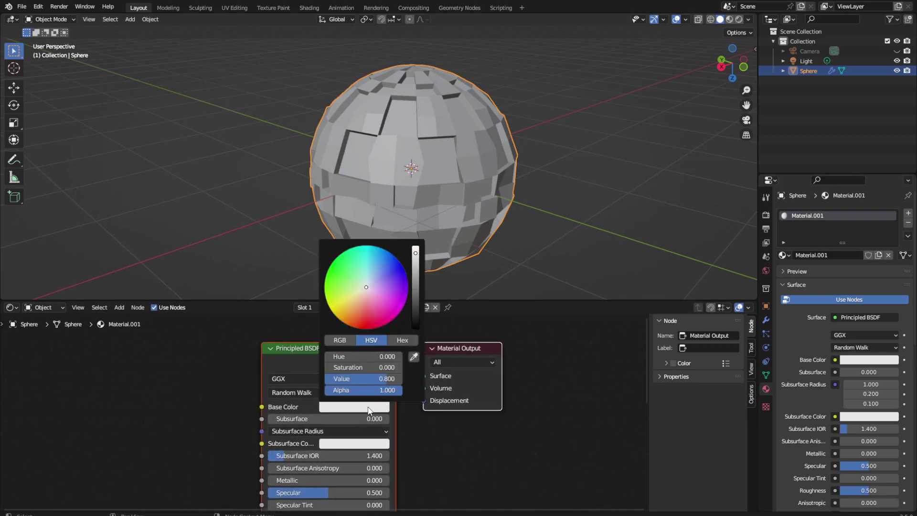
drag(419, 308, 415, 327)
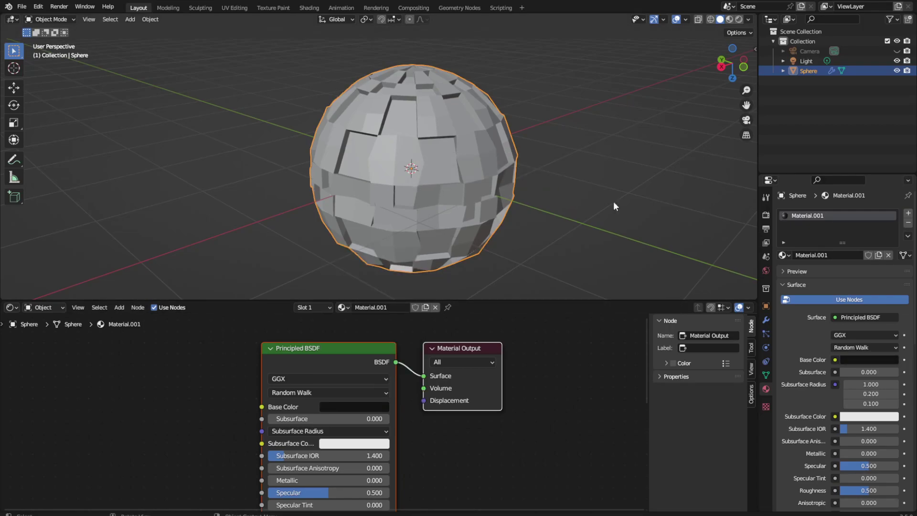
Step: Switch the 3D viewport to rendered shading and deselect the sphere
click(766, 406)
click(768, 389)
click(739, 20)
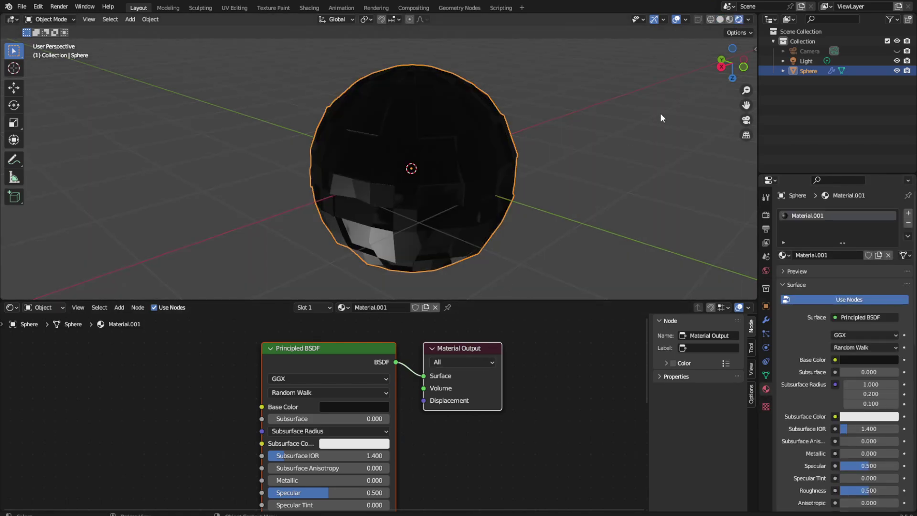
click(628, 180)
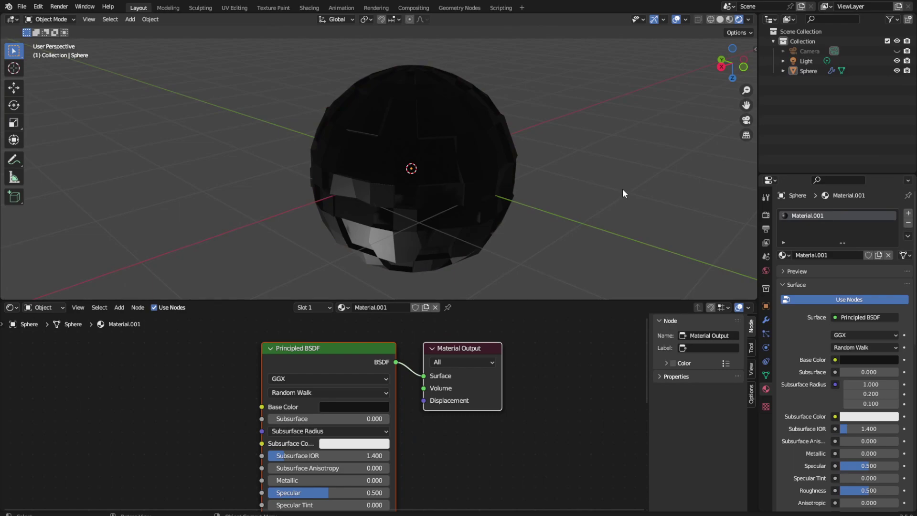
Step: Hide the gizmos and overlays in the 3D viewport and save the file
scroll(494, 294, down, 3)
middle_drag(494, 297, 560, 237)
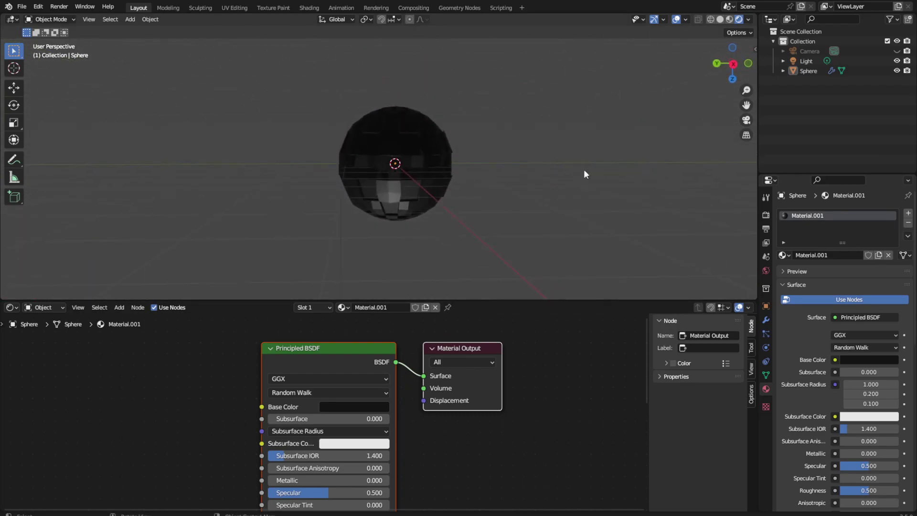
click(655, 19)
click(674, 19)
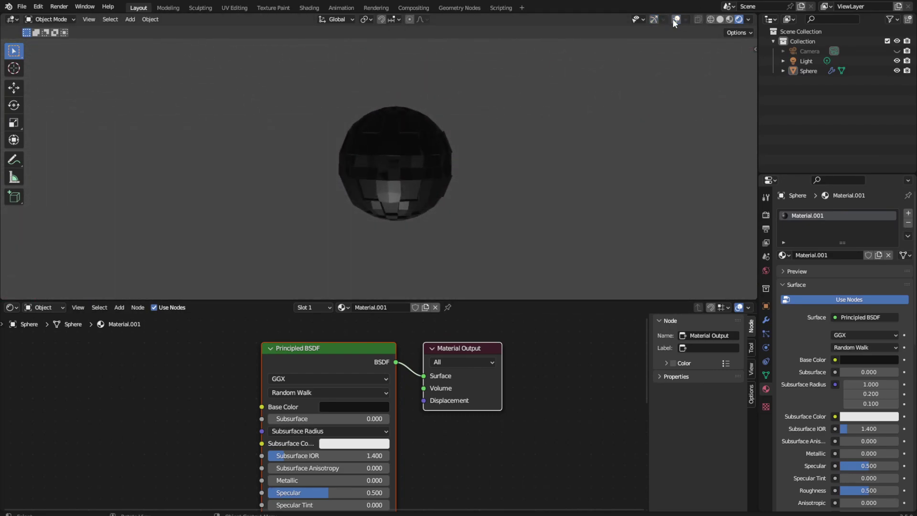
scroll(590, 139, up, 2)
key(ctrl+s)
mouse_move(602, 133)
middle_down()
mouse_move(574, 197)
mouse_move(515, 171)
mouse_move(560, 164)
middle_up()
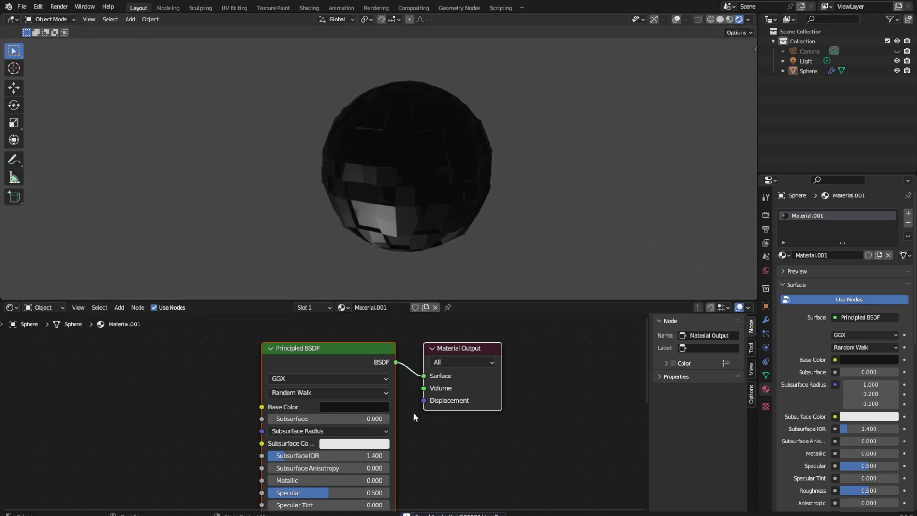
Step: Set the Principled BSDF roughness to 0.659 and anisotropic to 0.164
middle_drag(409, 437, 428, 396)
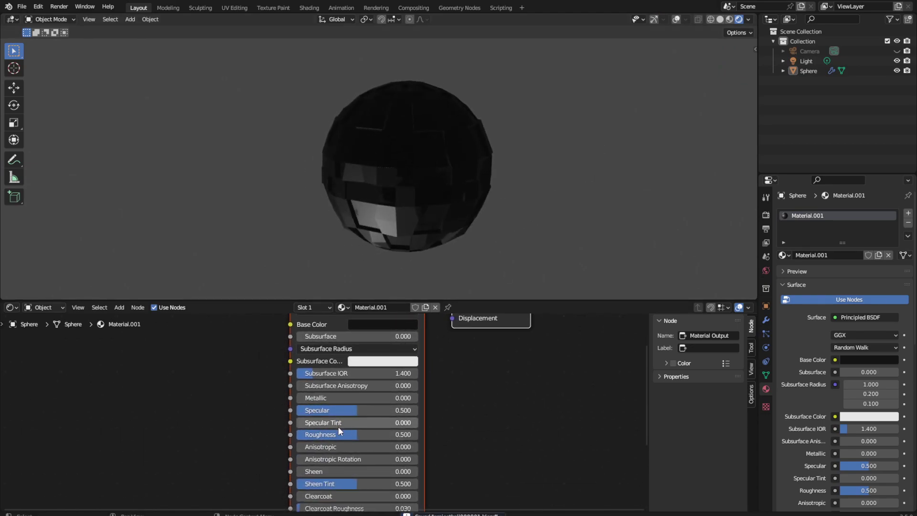
mouse_move(337, 435)
mouse_down()
mouse_move(413, 434)
mouse_move(394, 434)
mouse_up()
right_click(388, 434)
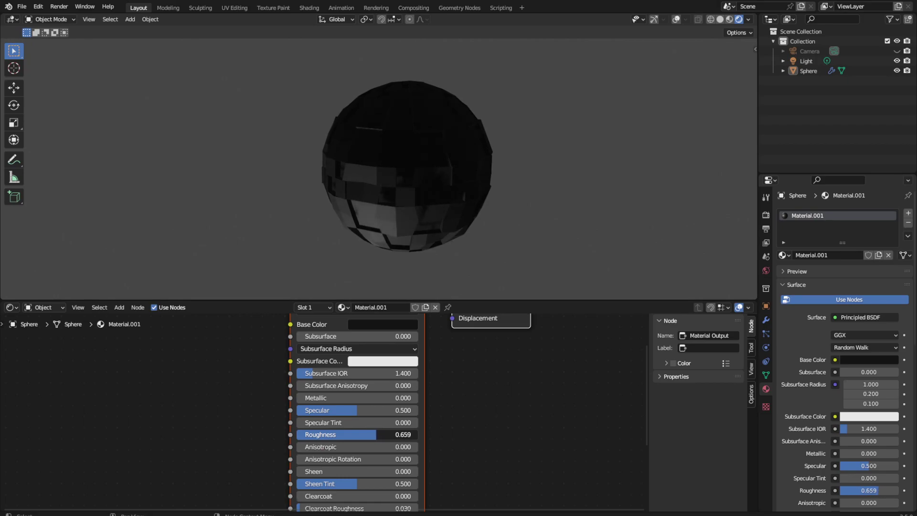
drag(330, 446, 316, 446)
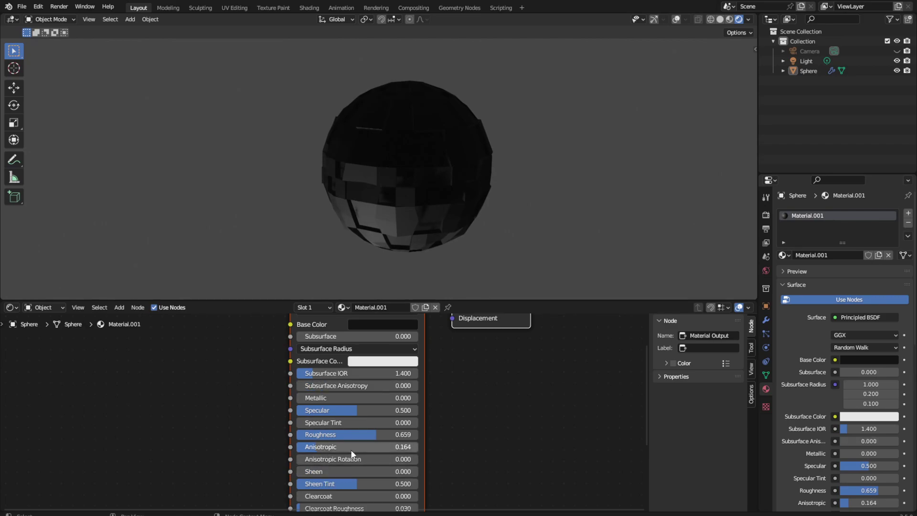
Step: Set the Principled BSDF clearcoat roughness to 0.335 and transmission to 0.064, and save the file
middle_drag(531, 432, 526, 317)
middle_drag(495, 432, 520, 433)
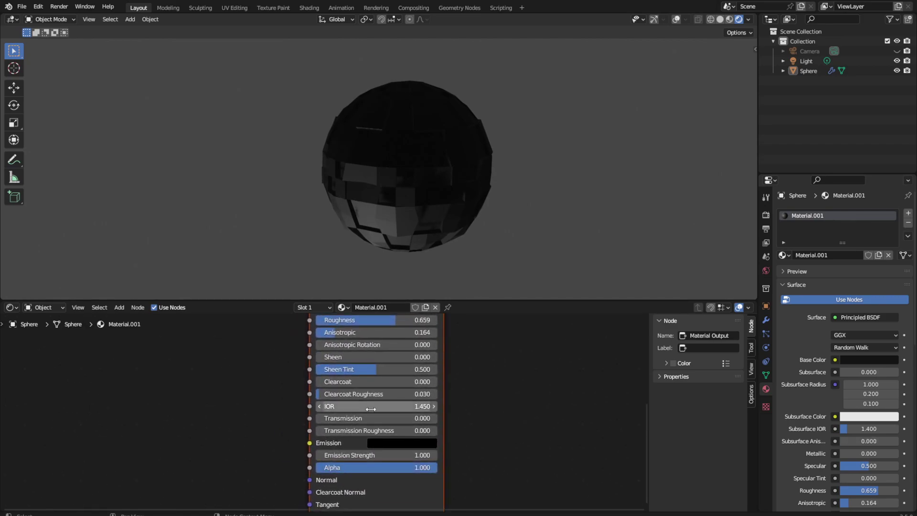
drag(331, 396, 323, 419)
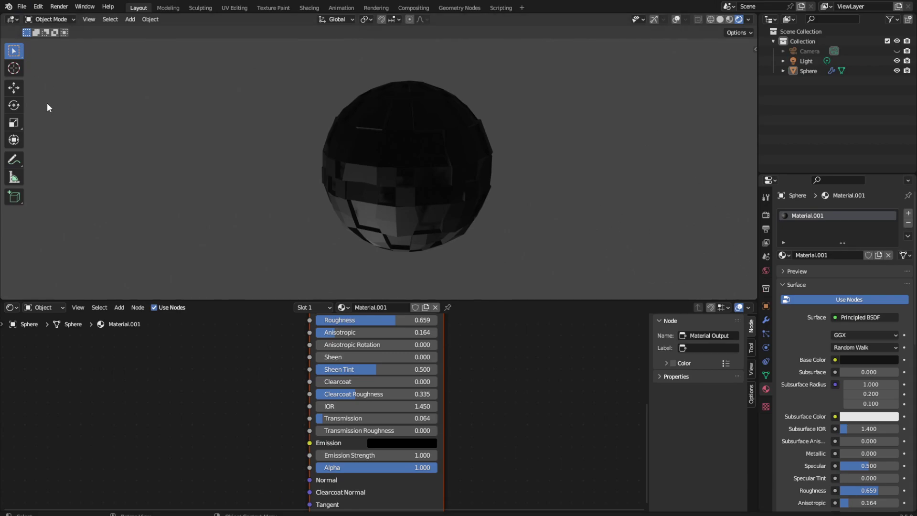
middle_drag(585, 206, 520, 151)
key(ctrl+s)
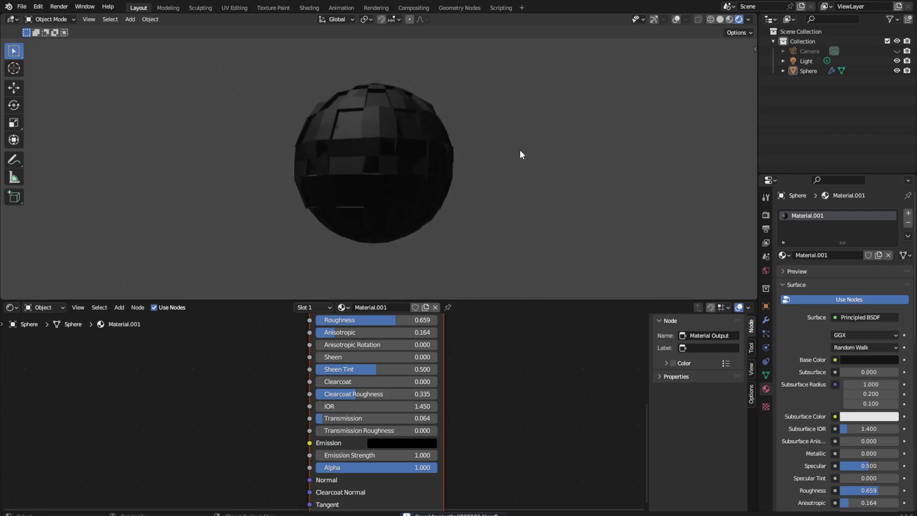